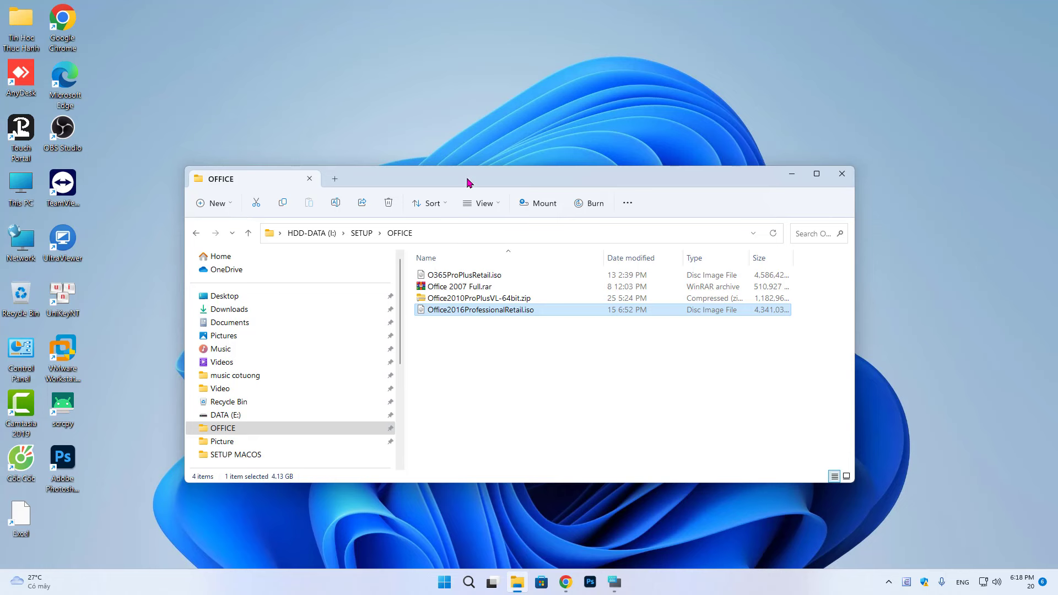
# Switch to Chrome and review the Office Deployment Tool download page, including its heading and language notice
pyautogui.moveTo(469, 184); pyautogui.dragTo(477, 97)
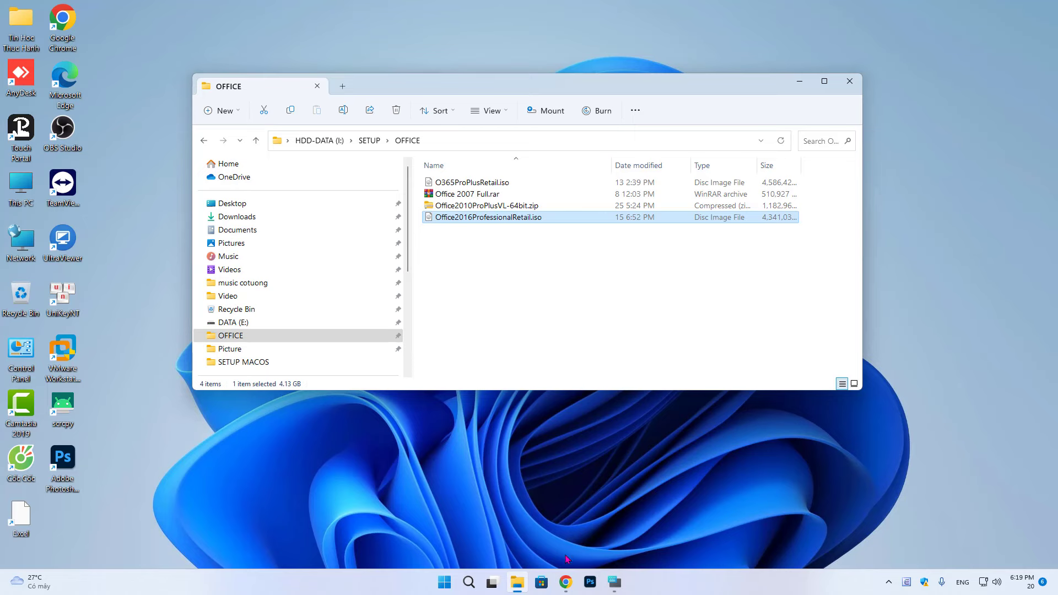
pyautogui.click(566, 582)
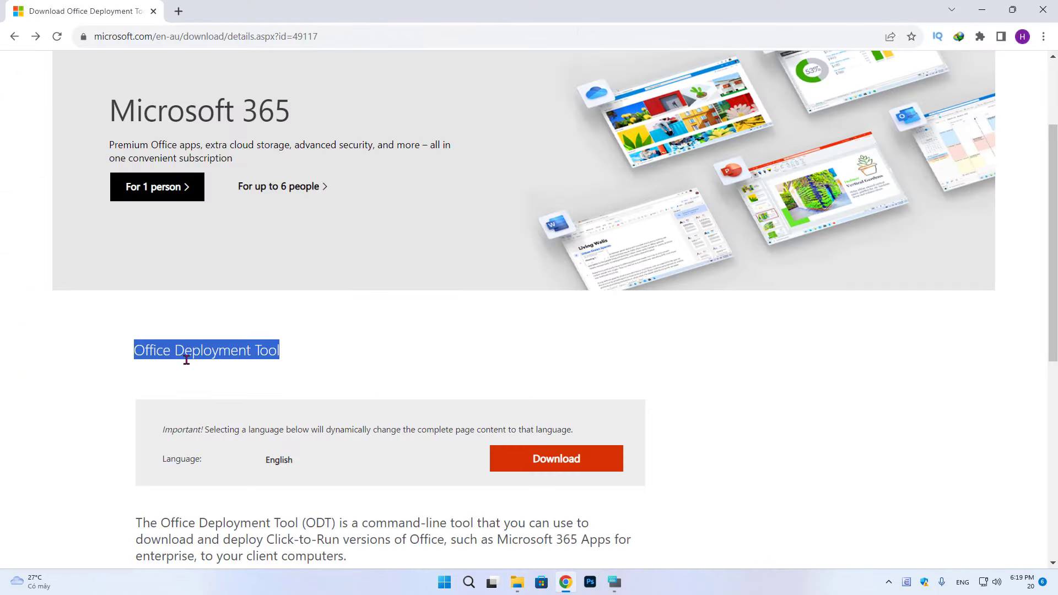
pyautogui.click(152, 370)
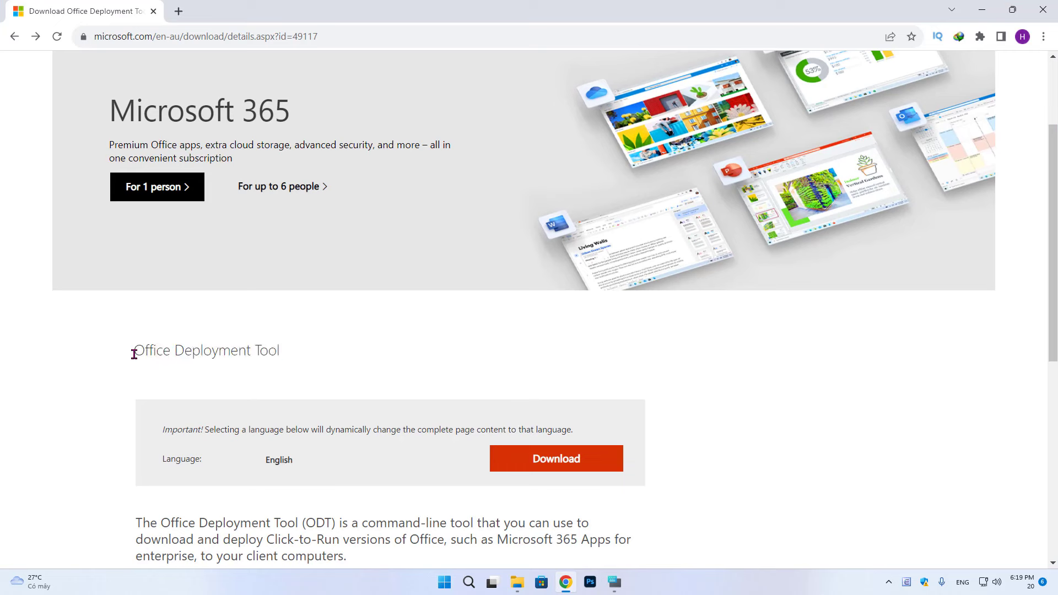
pyautogui.moveTo(134, 355); pyautogui.dragTo(212, 359)
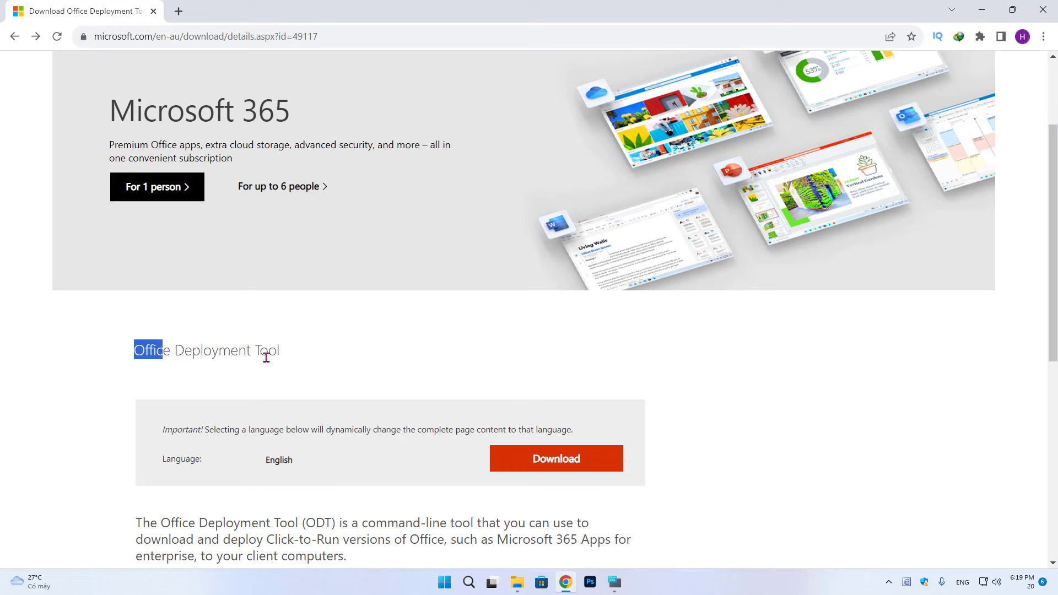
pyautogui.moveTo(132, 347); pyautogui.dragTo(309, 347)
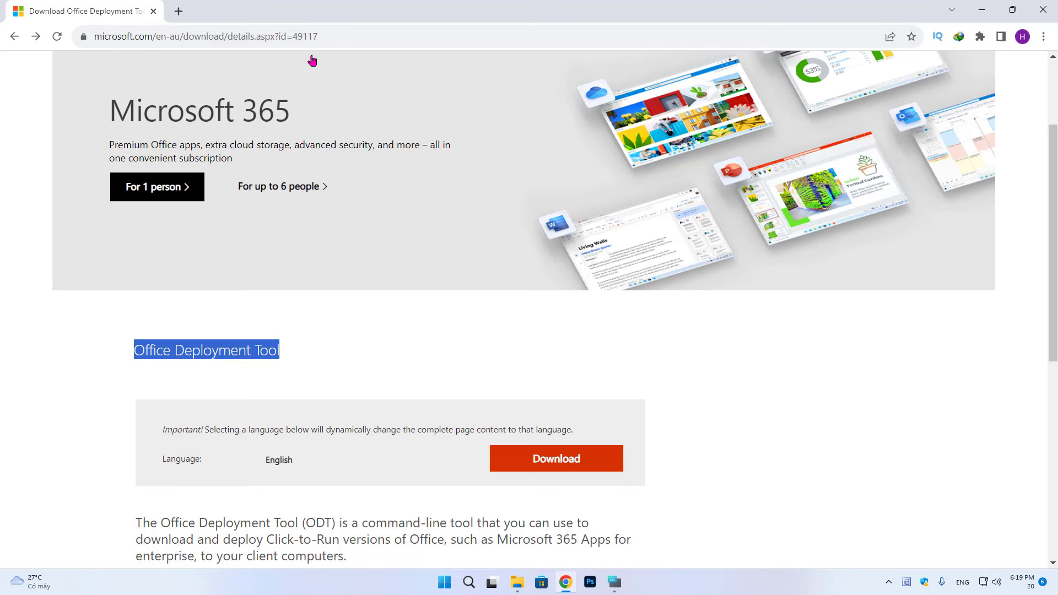
pyautogui.scroll(2, 142, 71)
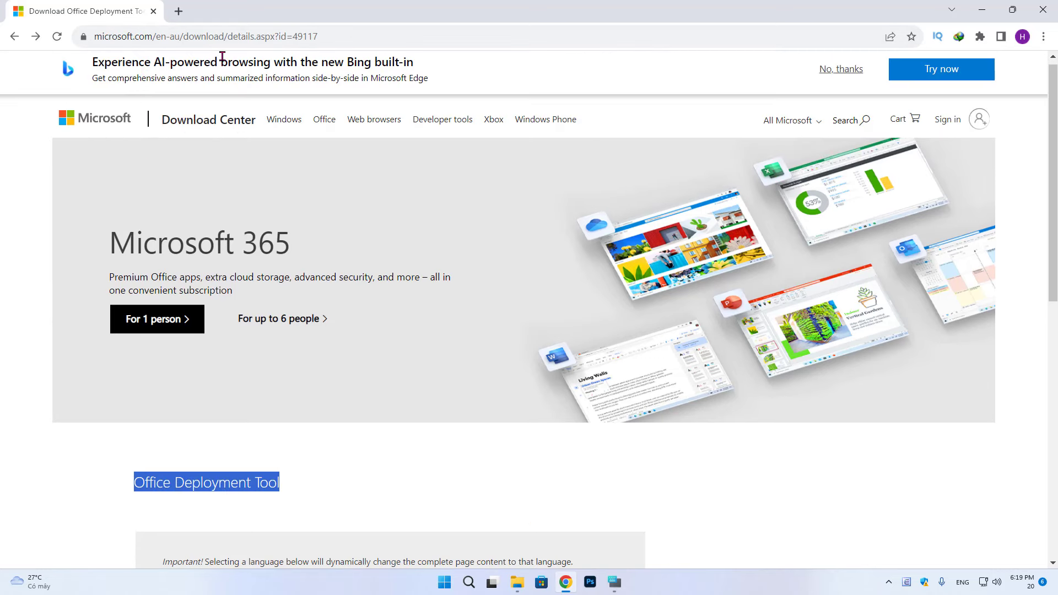
pyautogui.scroll(-2, 488, 157)
pyautogui.scroll(-1, 488, 157)
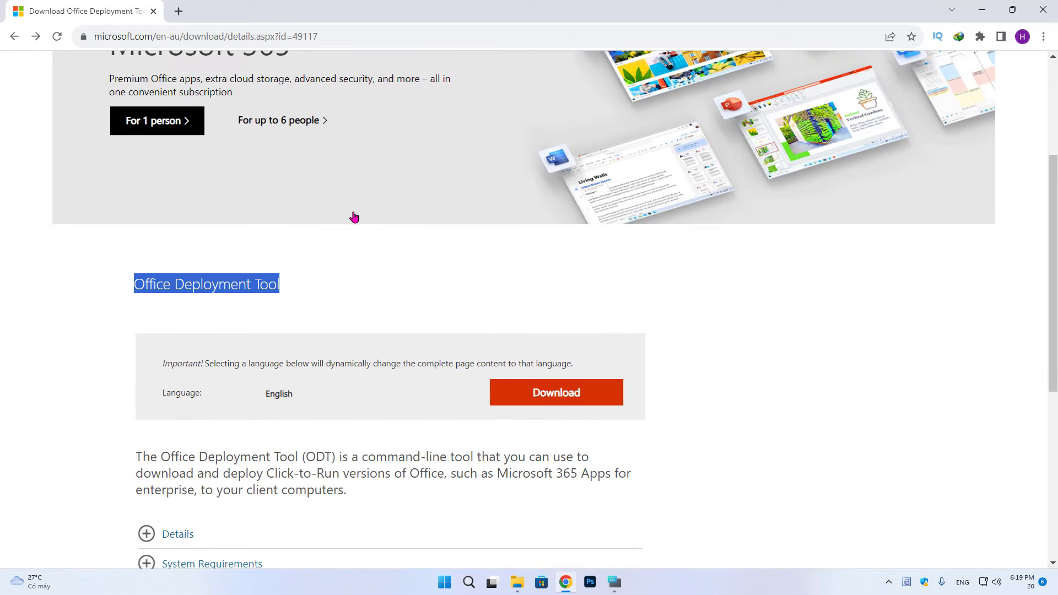
pyautogui.scroll(-2, 345, 306)
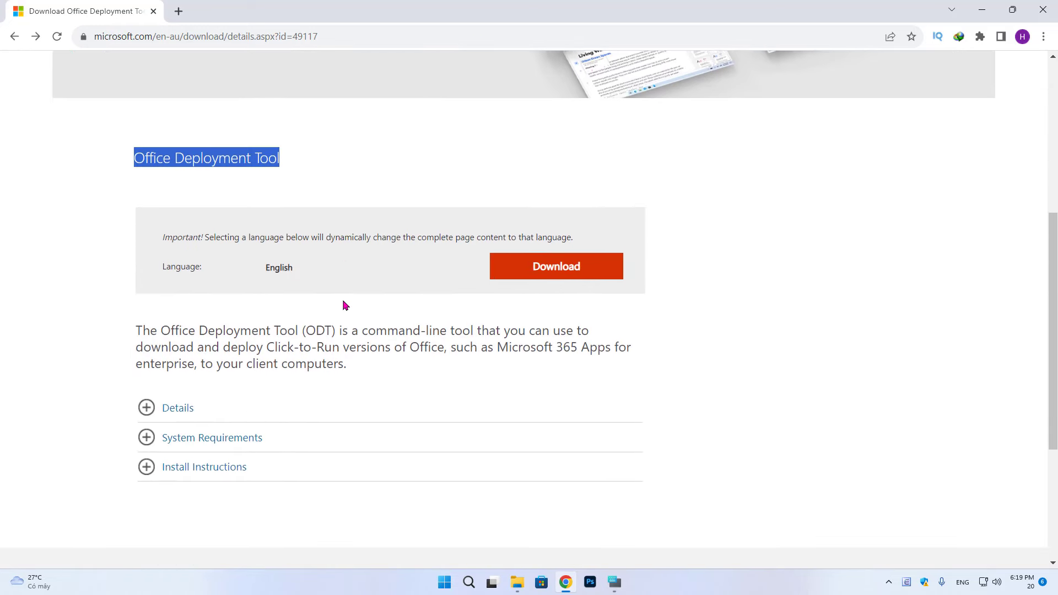
pyautogui.moveTo(204, 231); pyautogui.dragTo(415, 253)
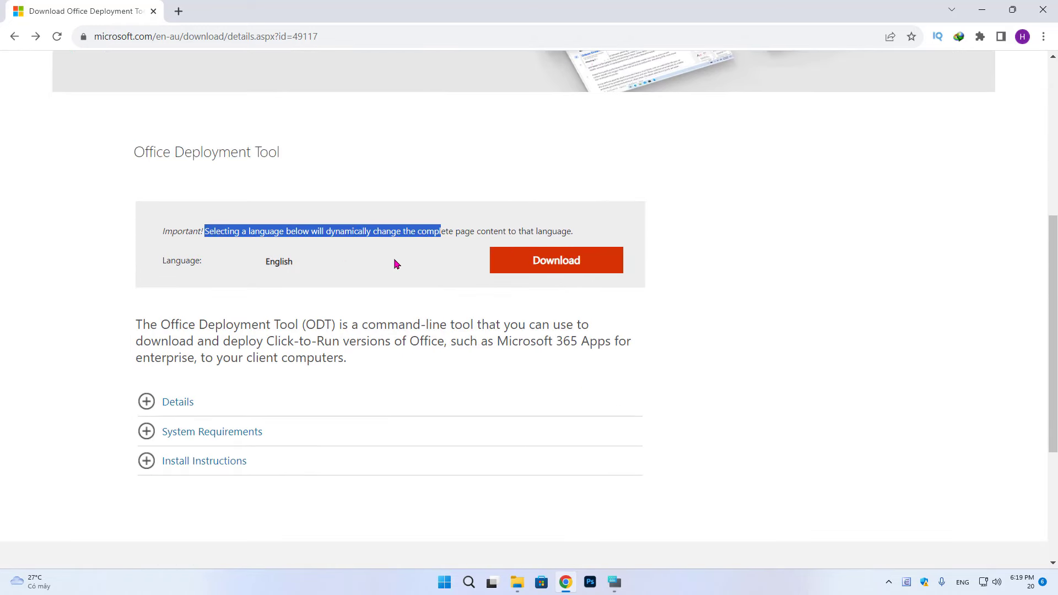
# Expand the Details section of the Office Deployment Tool page and examine the version and file name
pyautogui.click(146, 402)
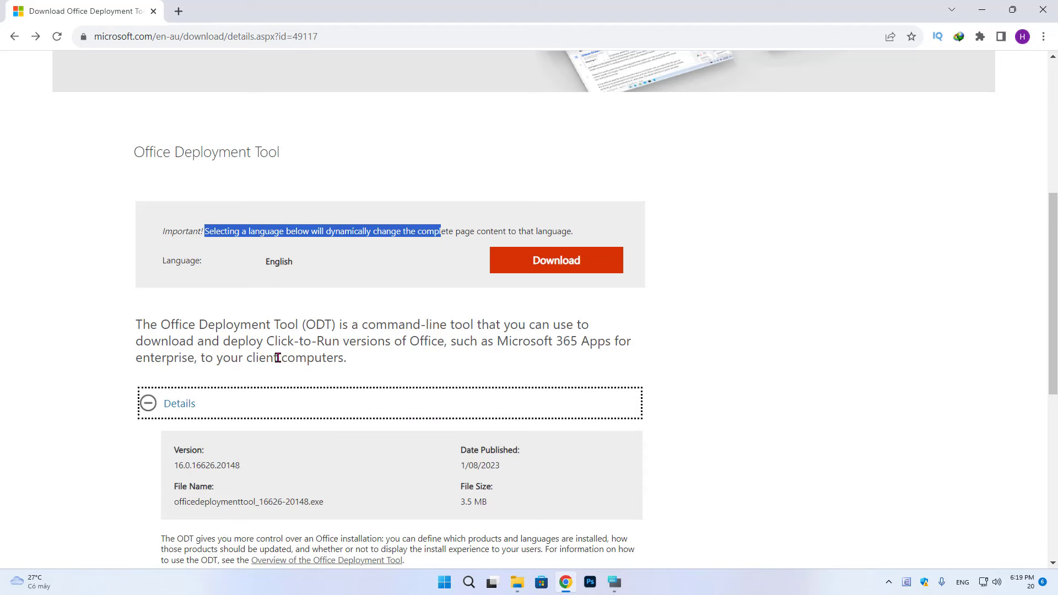
pyautogui.scroll(-1, 278, 358)
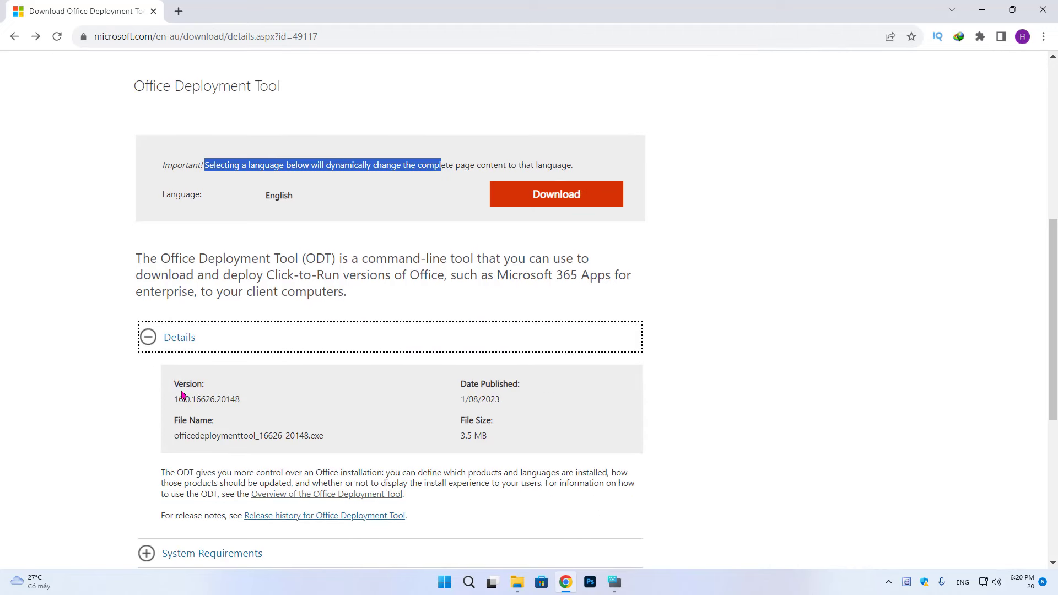
pyautogui.moveTo(173, 402); pyautogui.dragTo(243, 406)
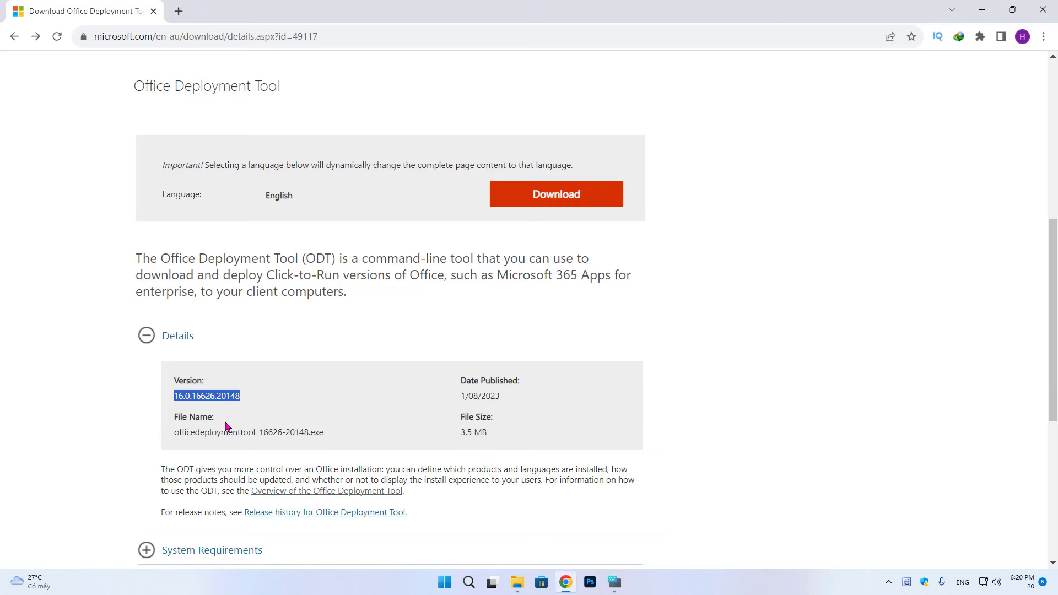
pyautogui.moveTo(167, 434); pyautogui.dragTo(355, 434)
pyautogui.click(496, 330)
pyautogui.scroll(1, 530, 298)
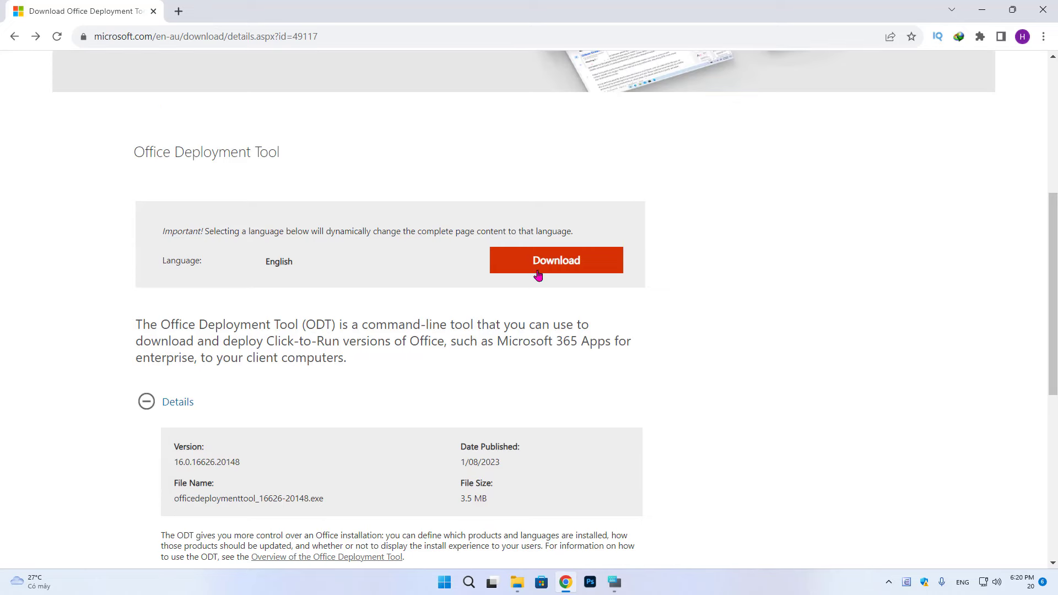
# Download officedeploymenttool_16626-20148.exe in English and save it to the Desktop
pyautogui.click(561, 268)
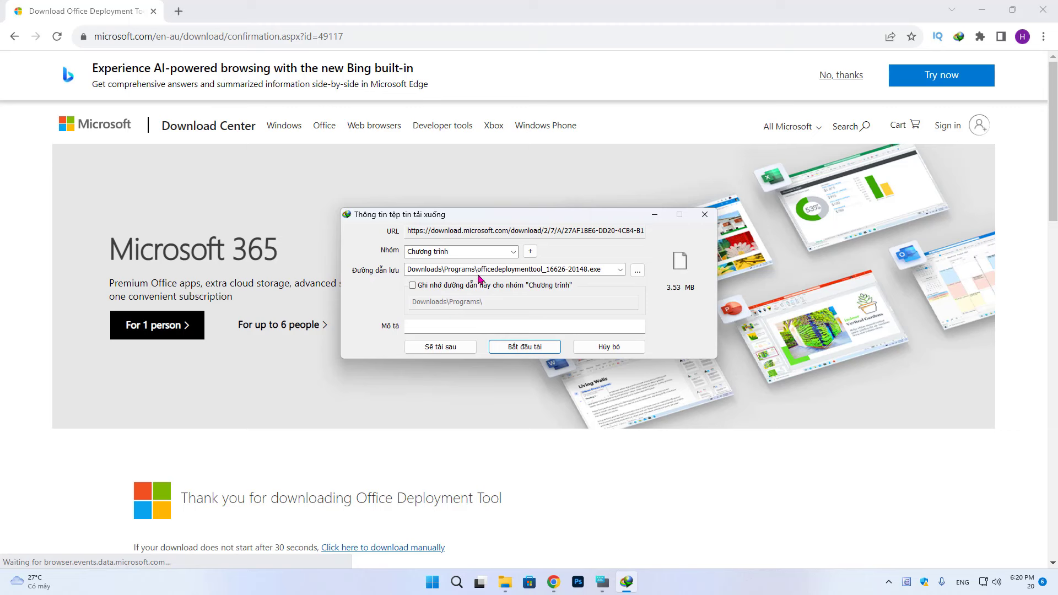
pyautogui.click(637, 271)
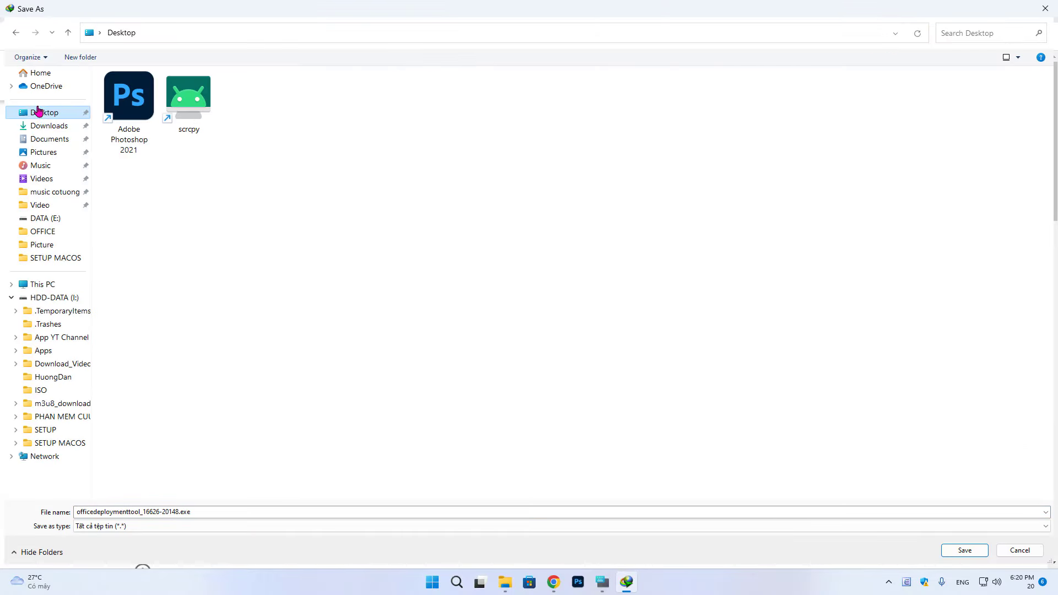
pyautogui.click(966, 551)
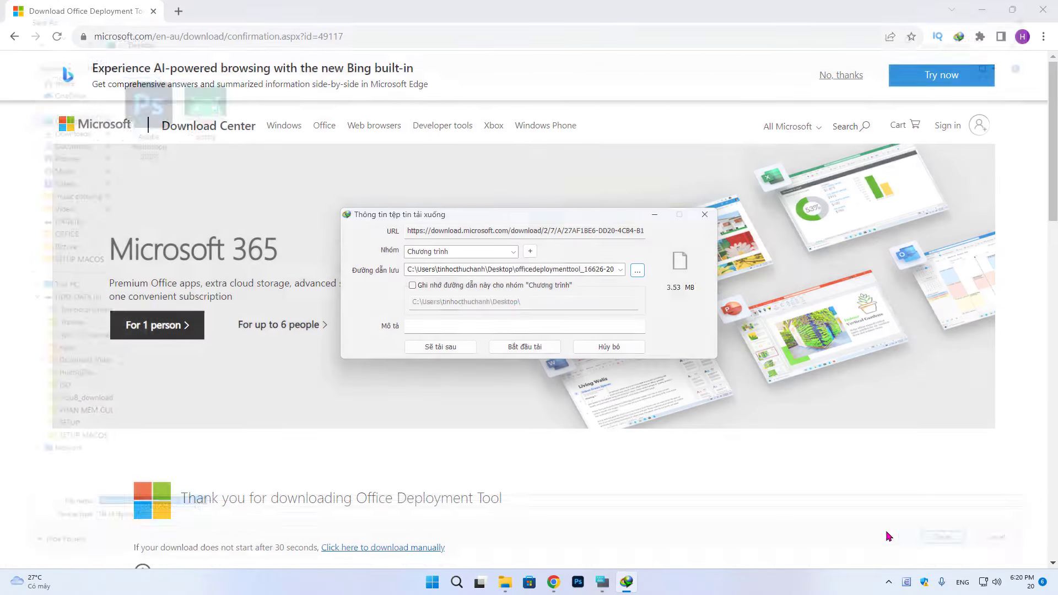
pyautogui.click(518, 346)
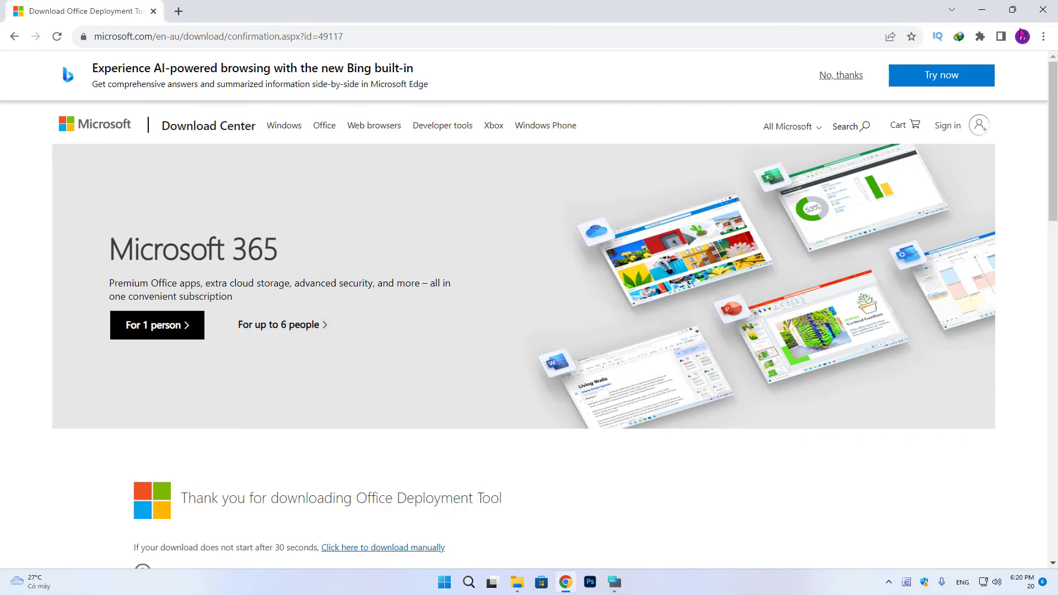
# Close the browser, then run the downloaded officedeploymenttool_16626-20148.exe from a clear area of the desktop
pyautogui.click(1038, 11)
pyautogui.moveTo(411, 83); pyautogui.dragTo(482, 203)
pyautogui.moveTo(71, 521); pyautogui.dragTo(509, 92)
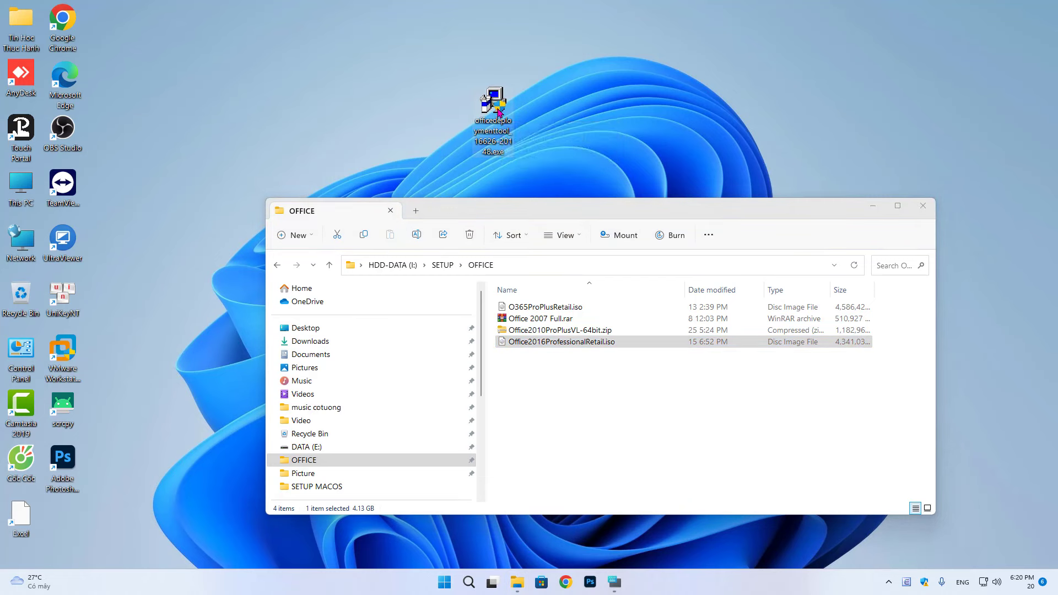
pyautogui.moveTo(478, 133); pyautogui.dragTo(349, 98)
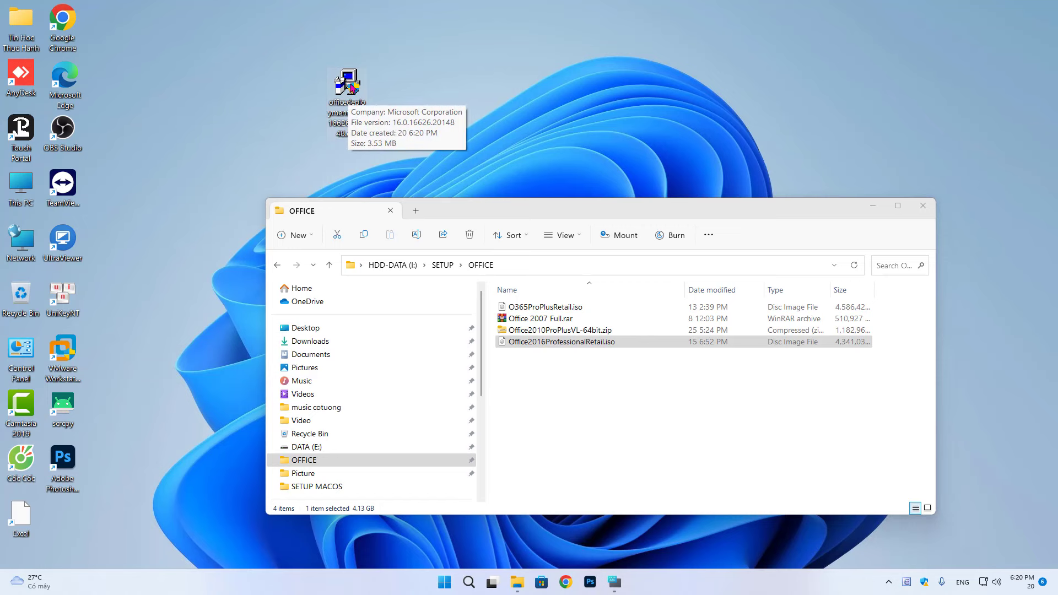
pyautogui.doubleClick(353, 88)
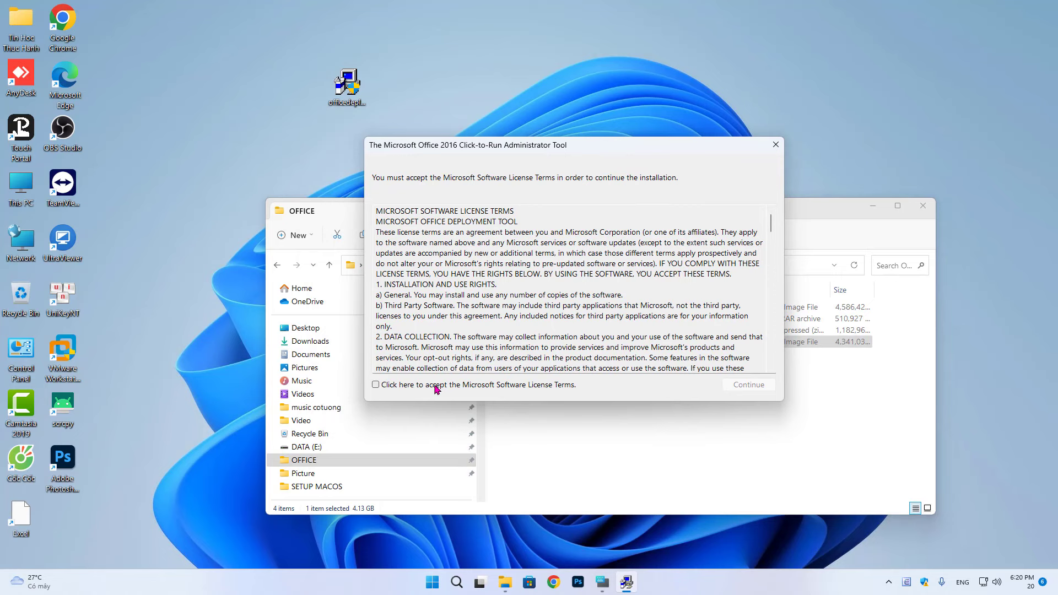
# Create a new folder on the desktop named "Office Deployment Tool"
pyautogui.rightClick(489, 54)
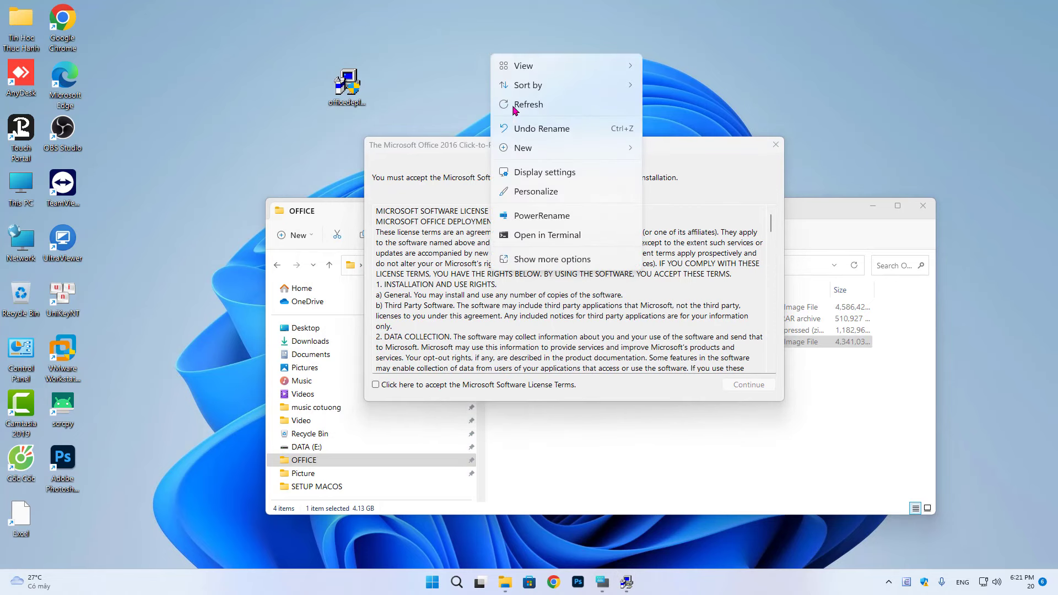
pyautogui.moveTo(551, 150)
pyautogui.click(739, 149)
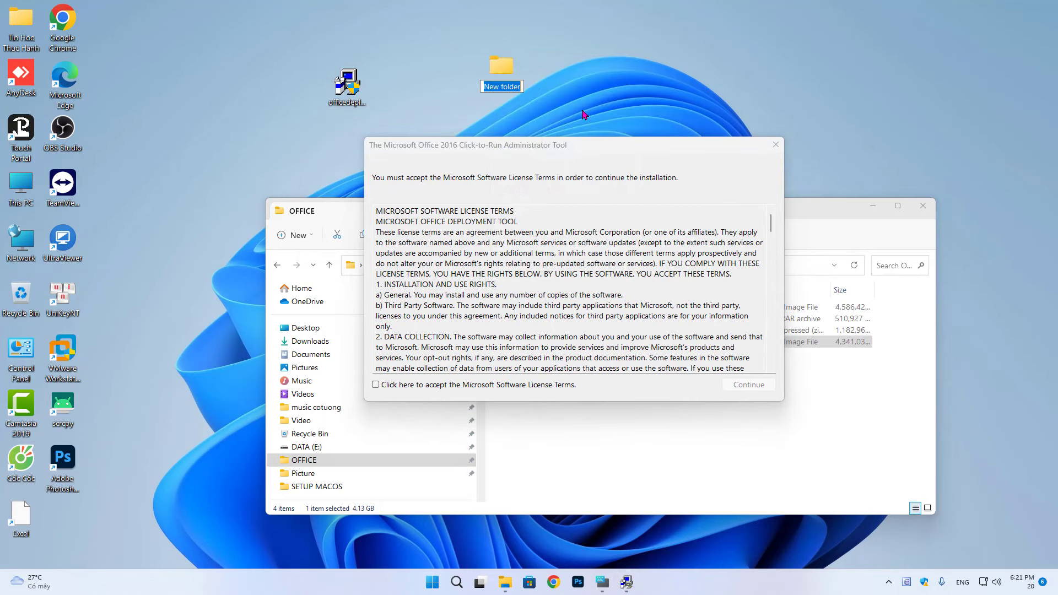
pyautogui.write('Office Deployment Tool')
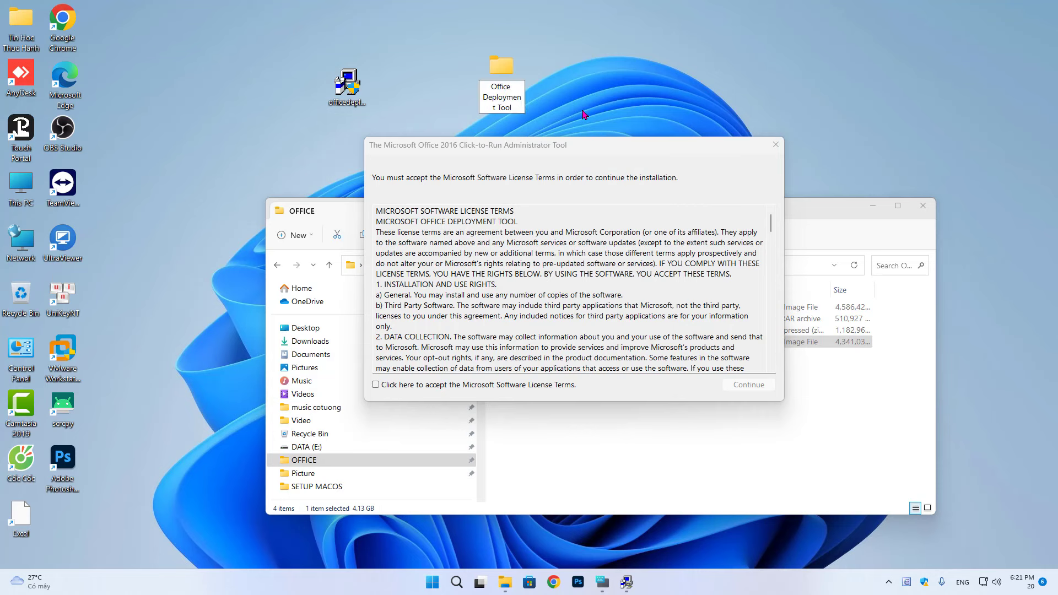
pyautogui.press('Return')
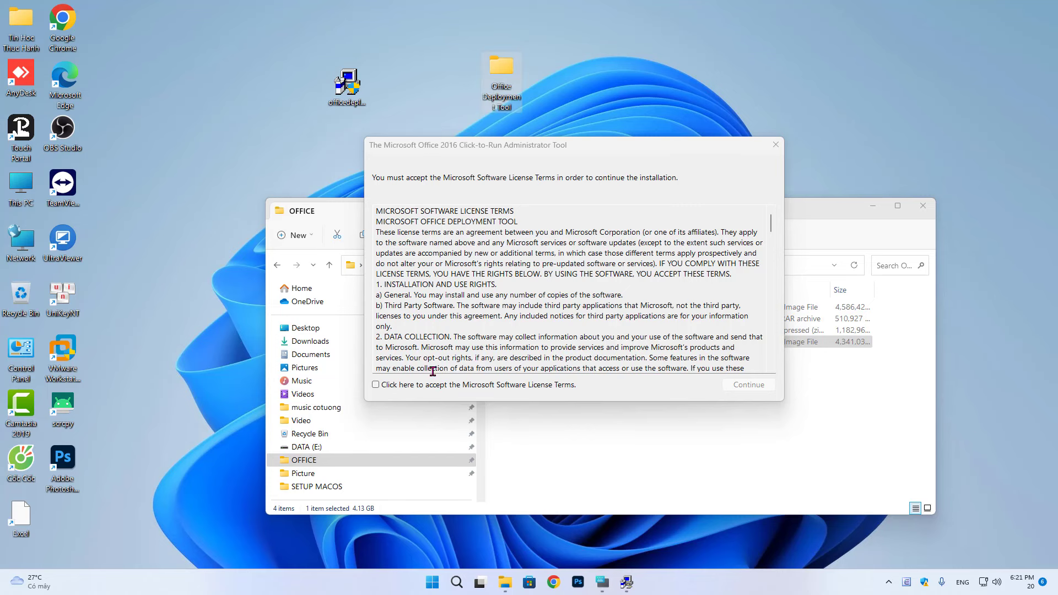
# Accept the Microsoft Software License Terms and extract the files into the desktop's Office Deployment Tool folder
pyautogui.click(414, 390)
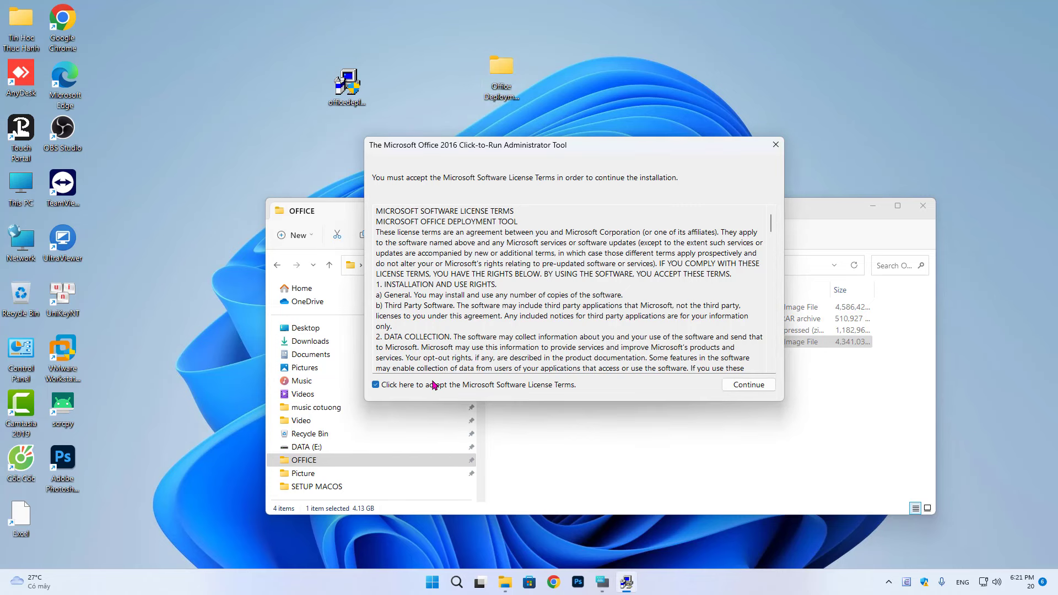
pyautogui.click(736, 388)
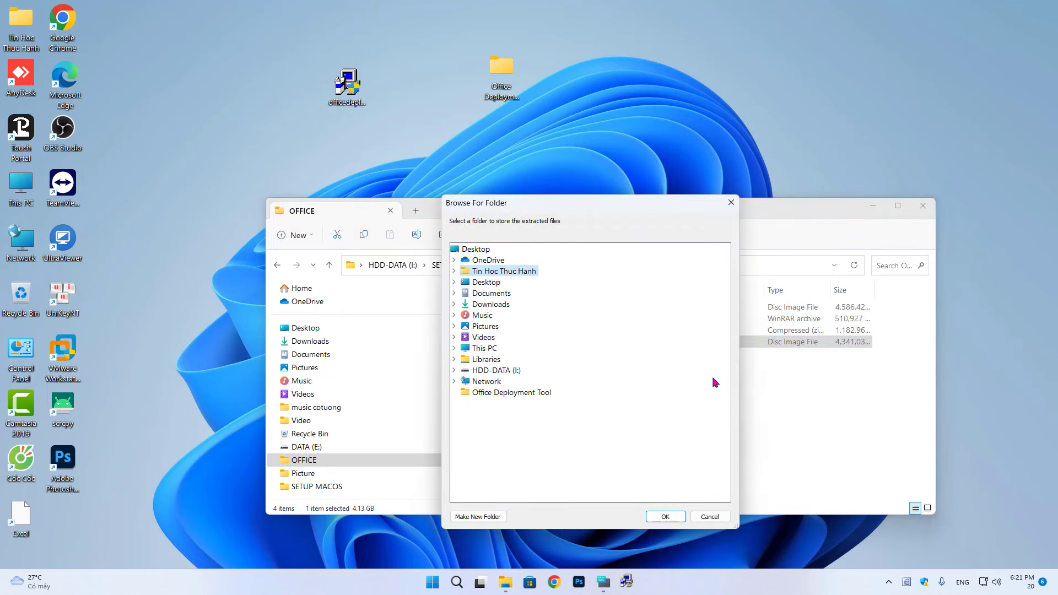
pyautogui.click(488, 394)
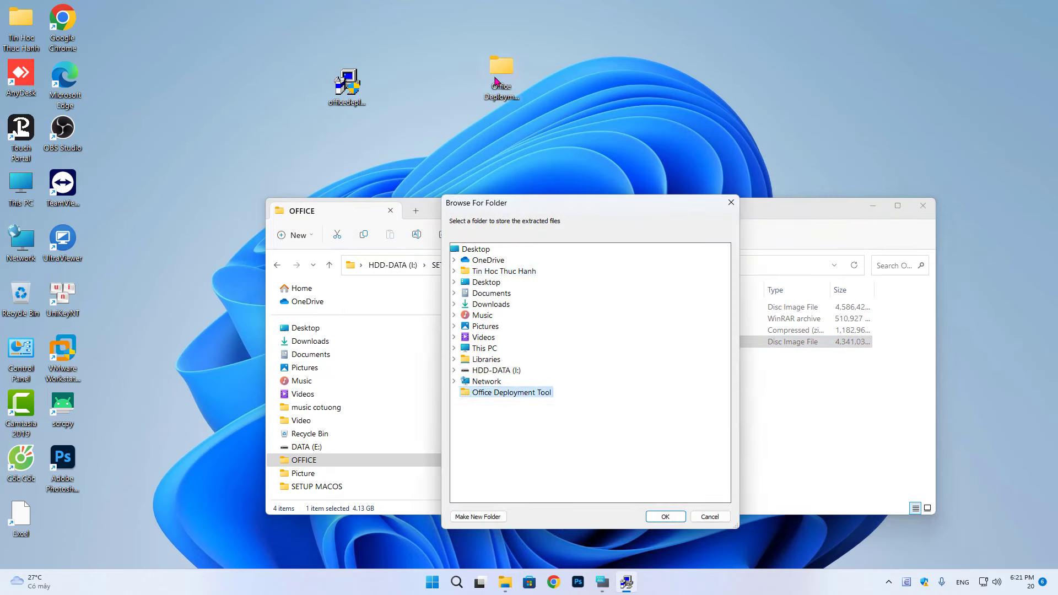
pyautogui.click(666, 518)
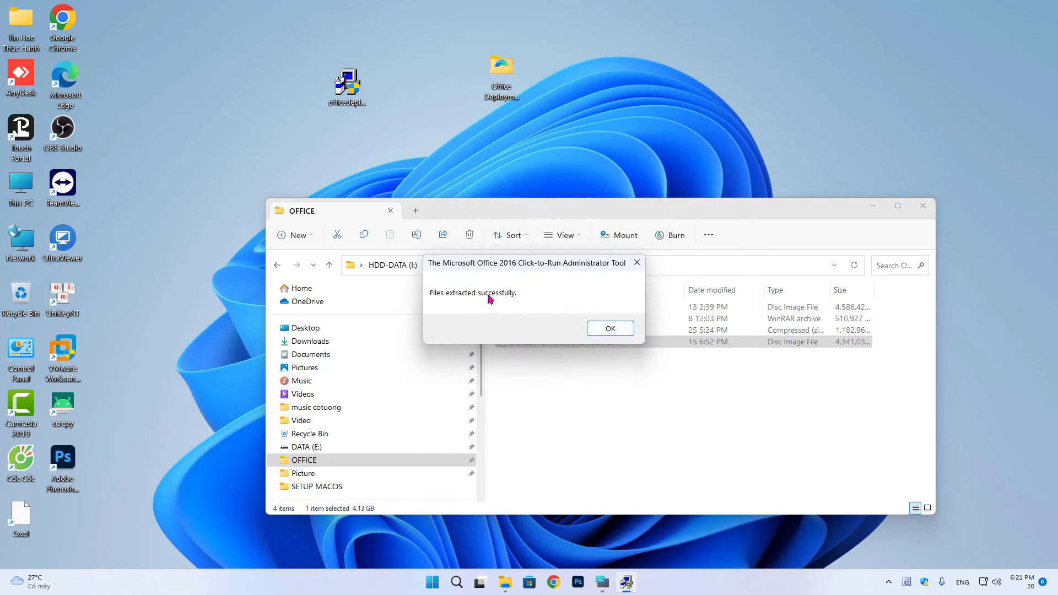
pyautogui.click(596, 328)
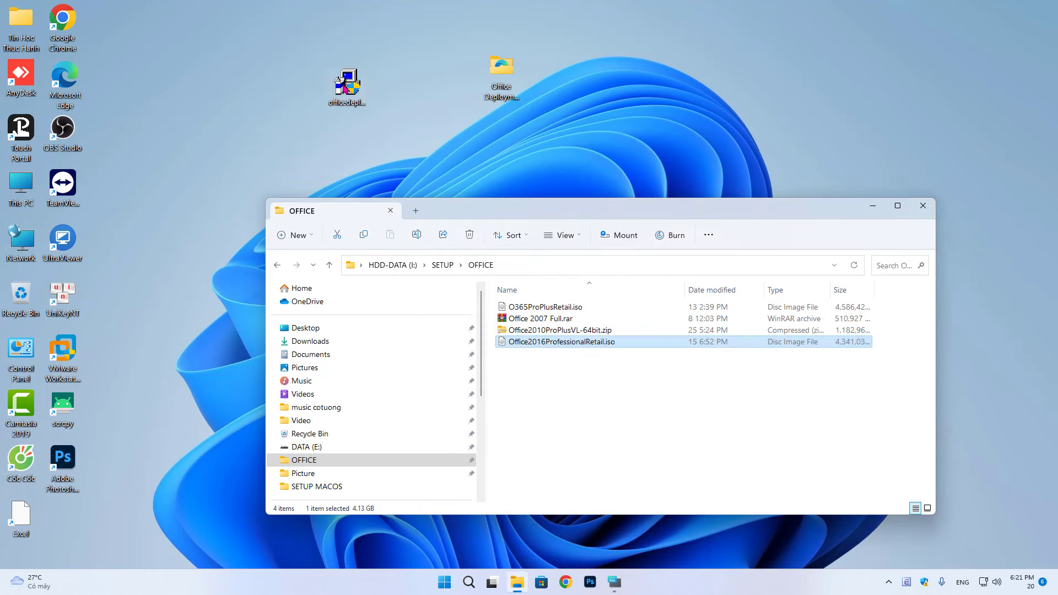
# Delete the downloaded installer from the desktop and reposition the OFFICE folder window
pyautogui.rightClick(344, 84)
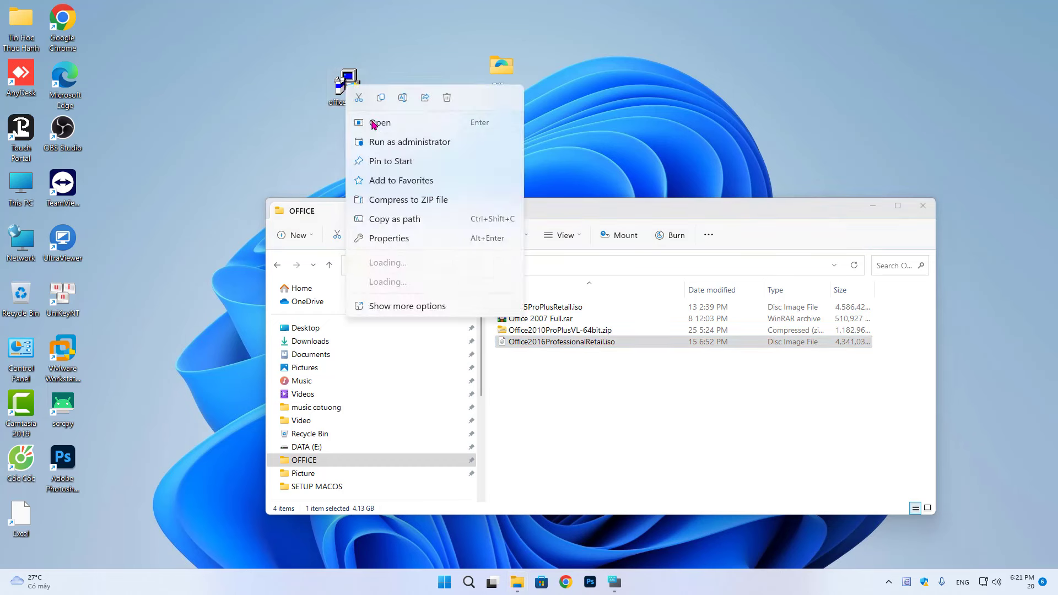
pyautogui.click(447, 98)
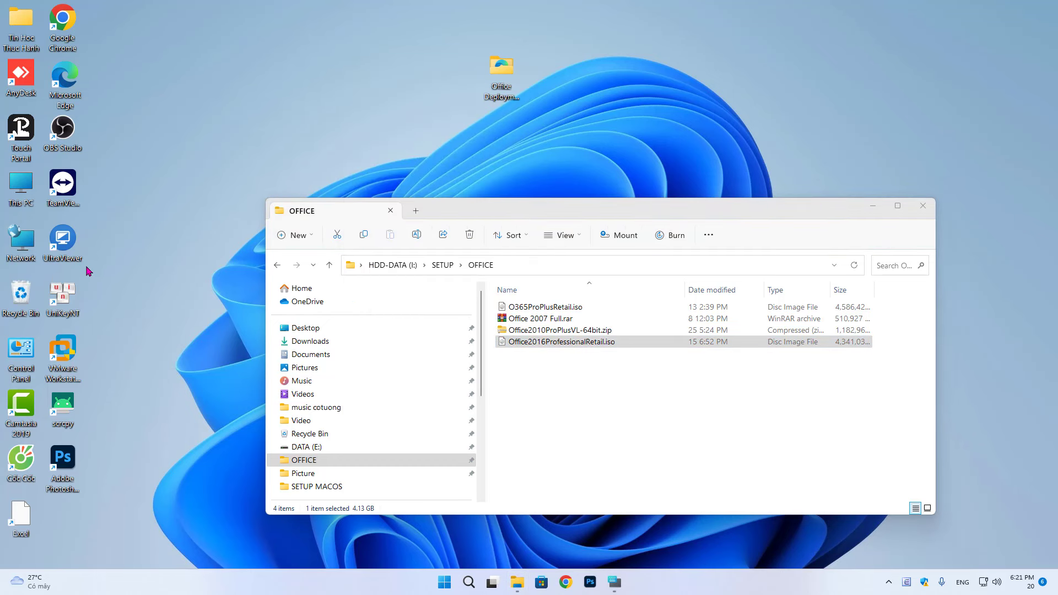
pyautogui.moveTo(472, 214); pyautogui.dragTo(334, 187)
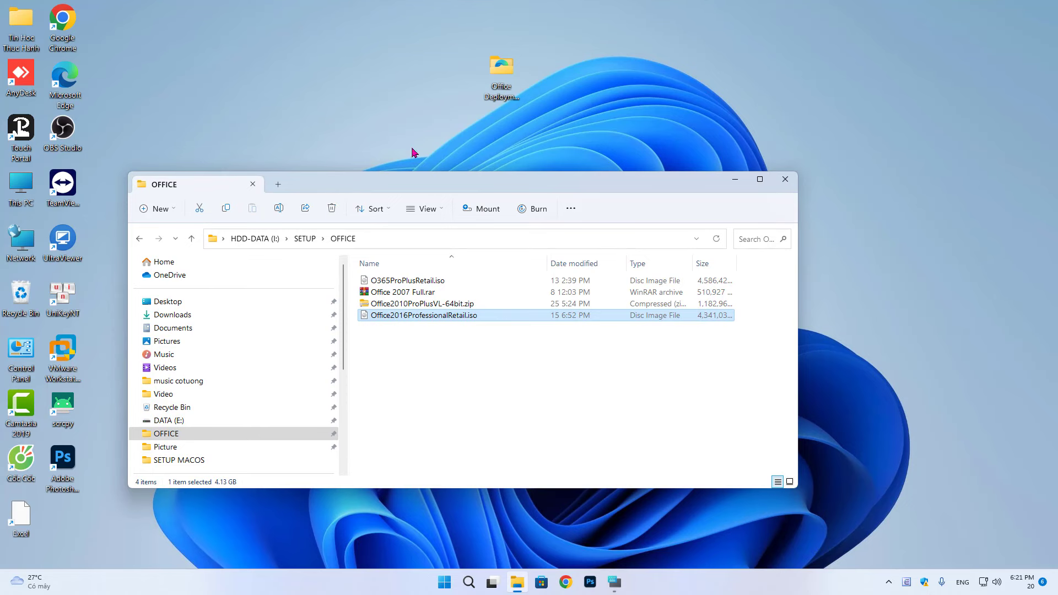
# Open the Office Deployment Tool folder, select setup.exe and widen the Name column to fit the full file names
pyautogui.doubleClick(503, 72)
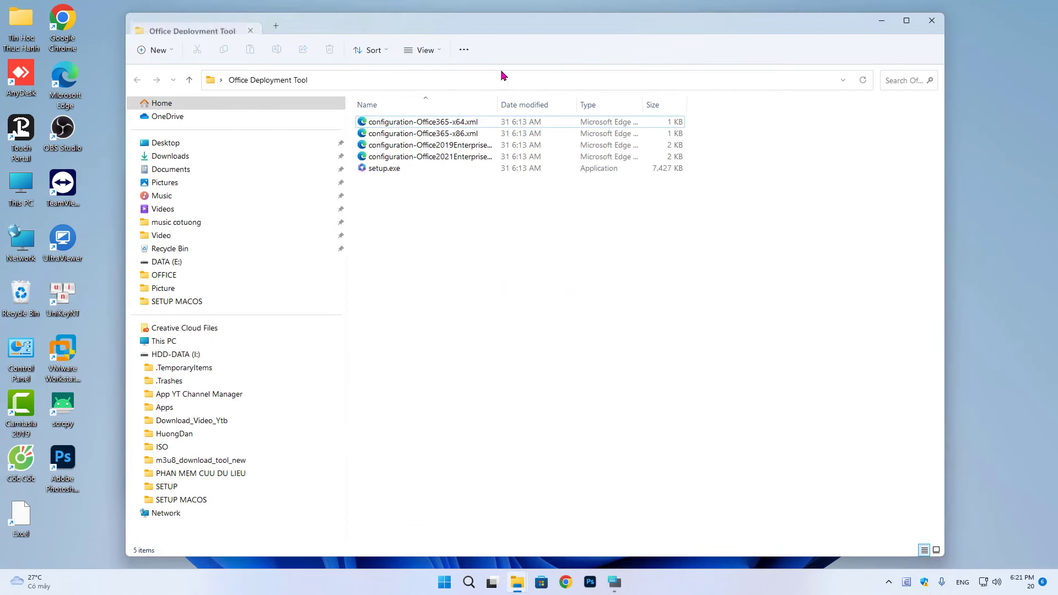
pyautogui.click(384, 169)
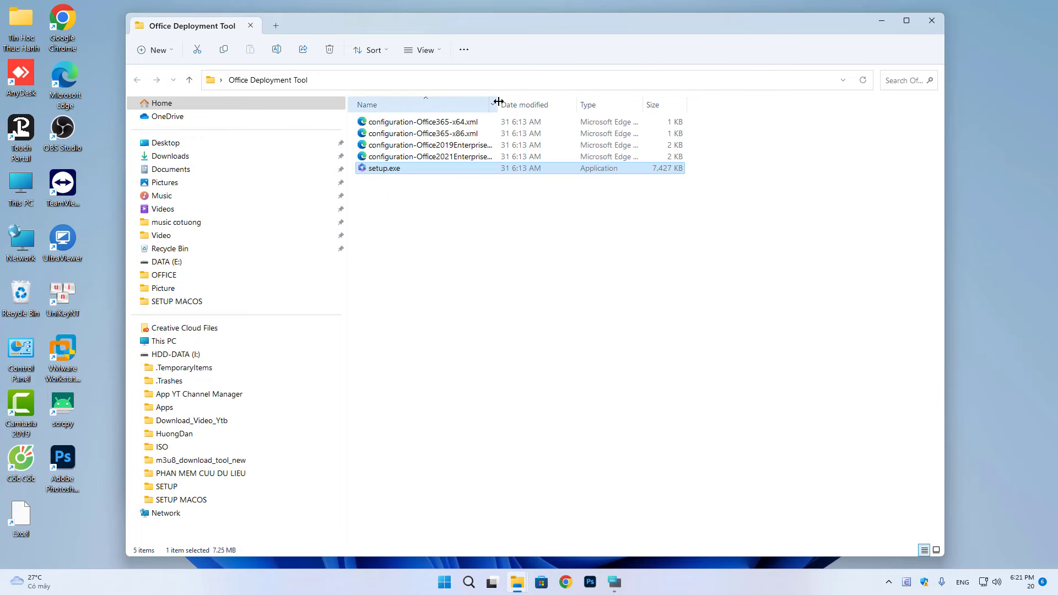
pyautogui.moveTo(499, 101); pyautogui.dragTo(589, 103)
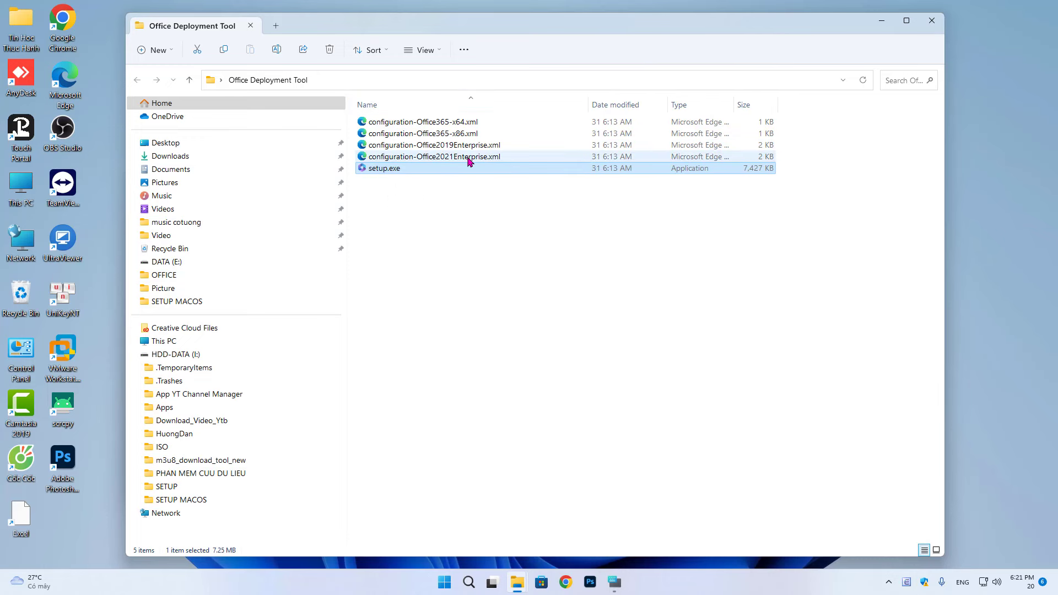
pyautogui.click(469, 159)
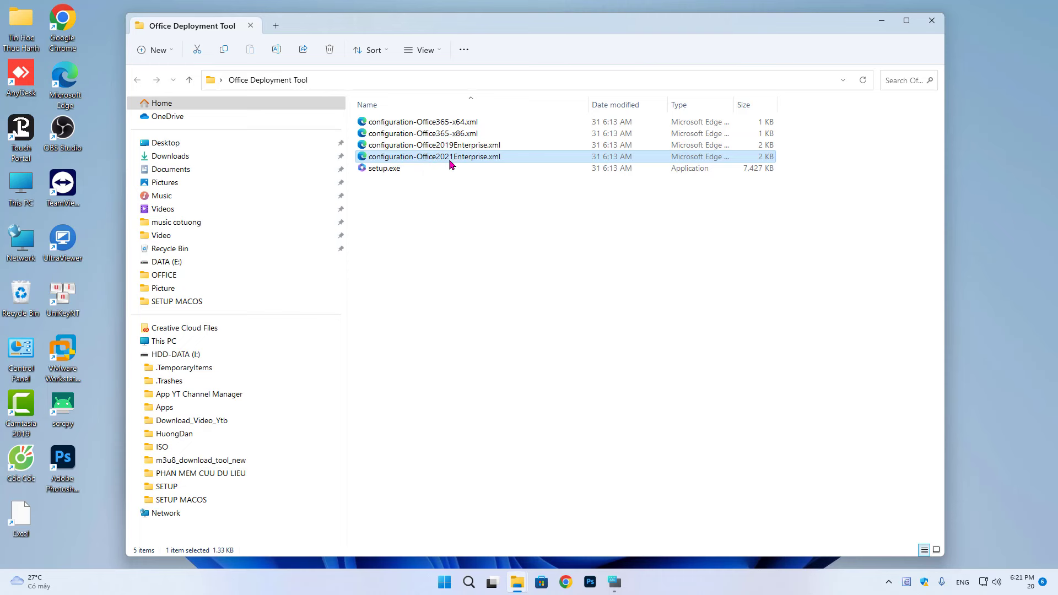
pyautogui.click(468, 125)
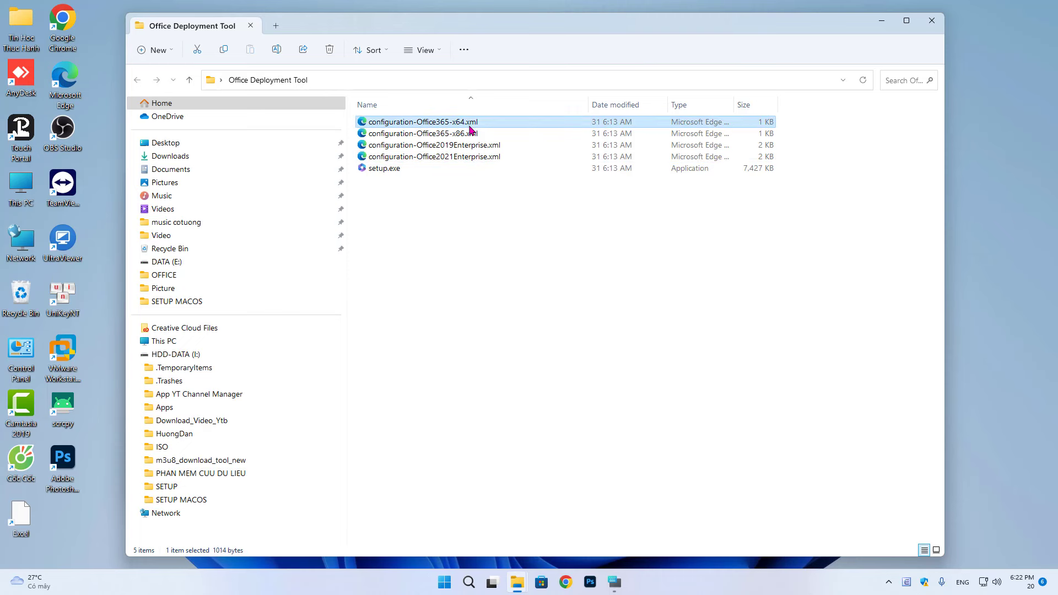
pyautogui.click(469, 138)
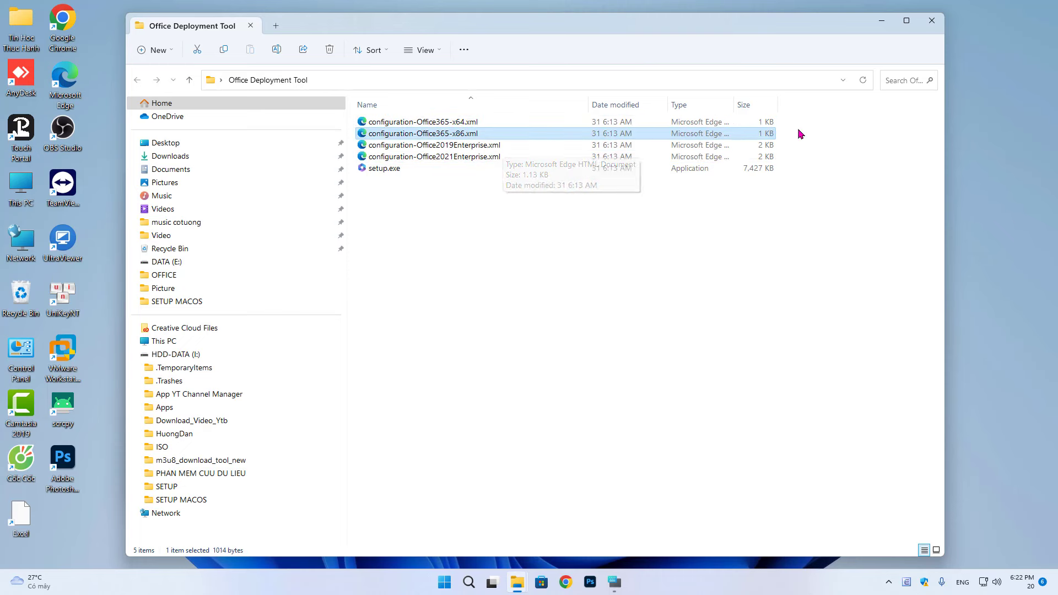
pyautogui.moveTo(773, 137); pyautogui.dragTo(458, 161)
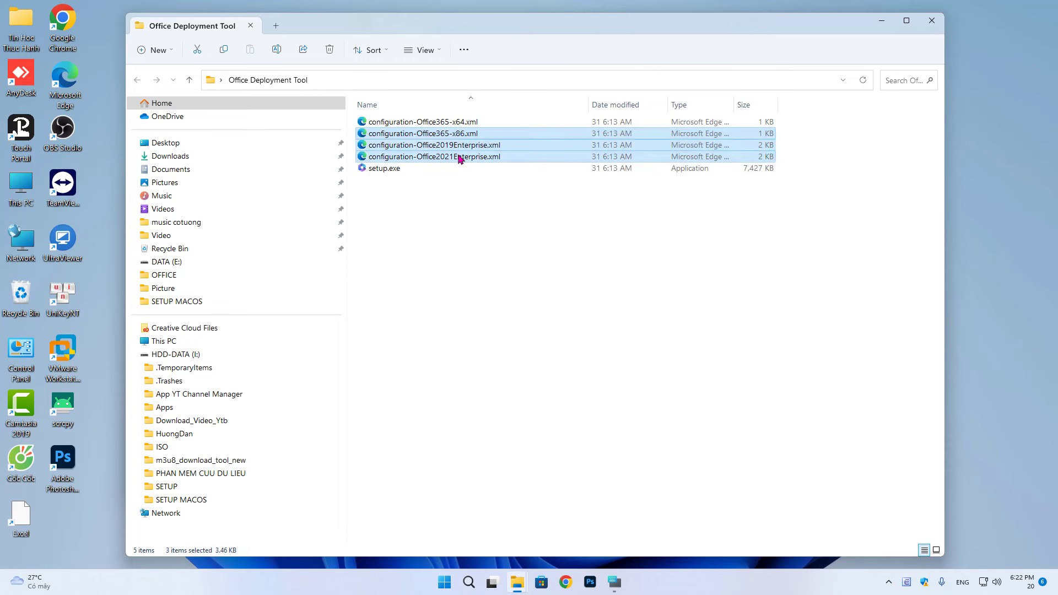
pyautogui.click(461, 127)
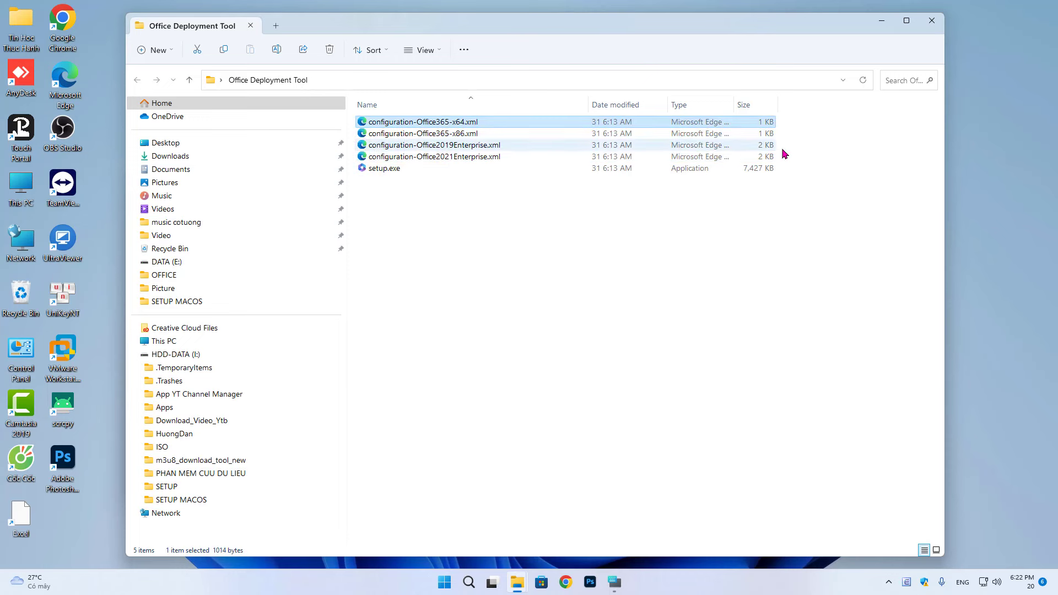
pyautogui.click(464, 135)
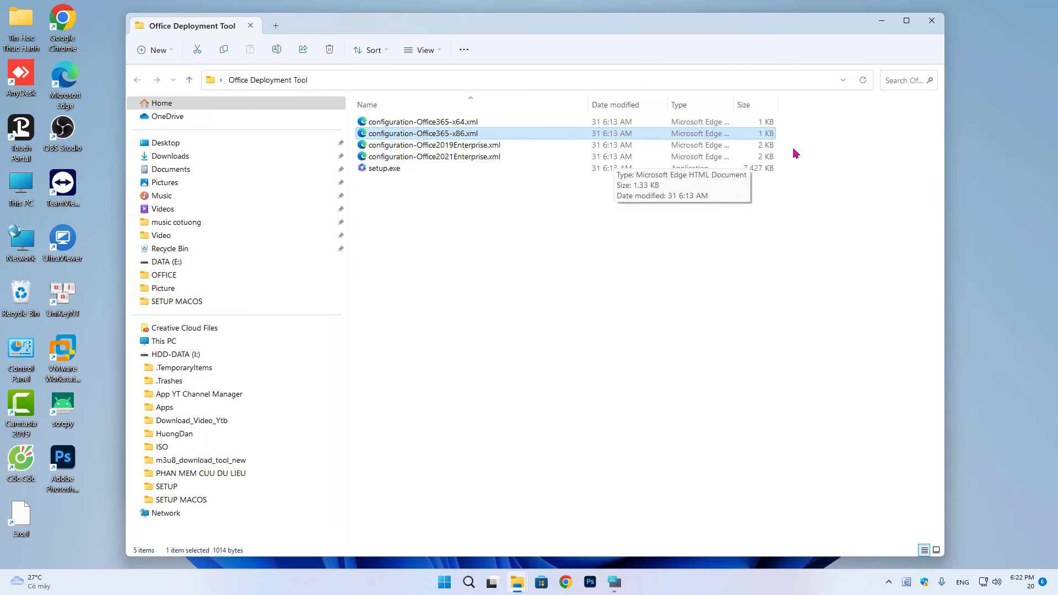
# Delete configuration-Office2019Enterprise.xml and configuration-Office2021Enterprise.xml from the Office Deployment Tool folder
pyautogui.moveTo(796, 144); pyautogui.dragTo(470, 155)
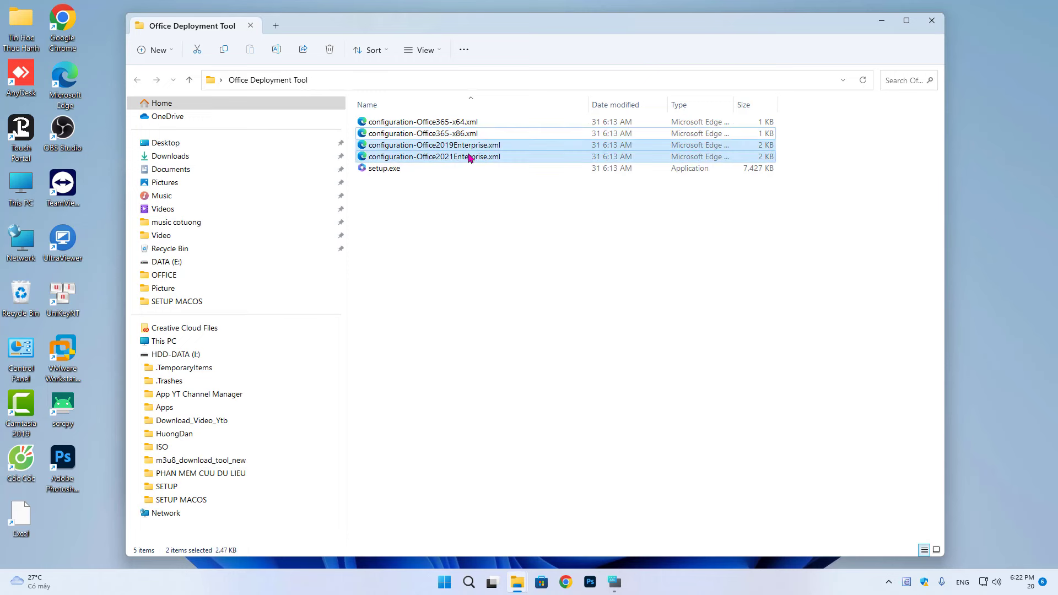
pyautogui.rightClick(470, 156)
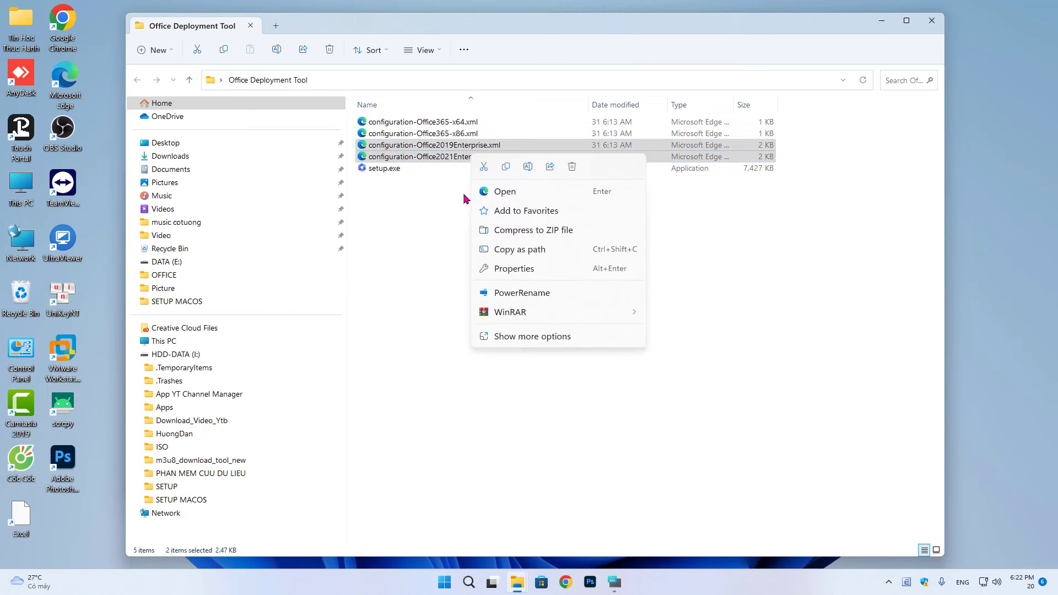
pyautogui.click(572, 166)
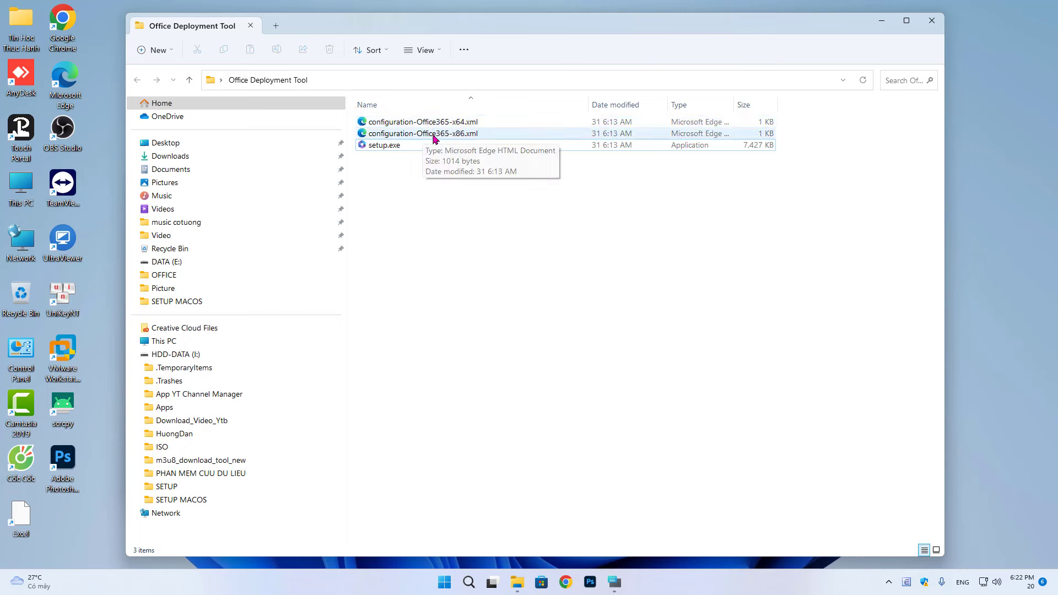
# Open configuration-Office365-x64.xml in Notepad and move its window over the folder window
pyautogui.rightClick(395, 123)
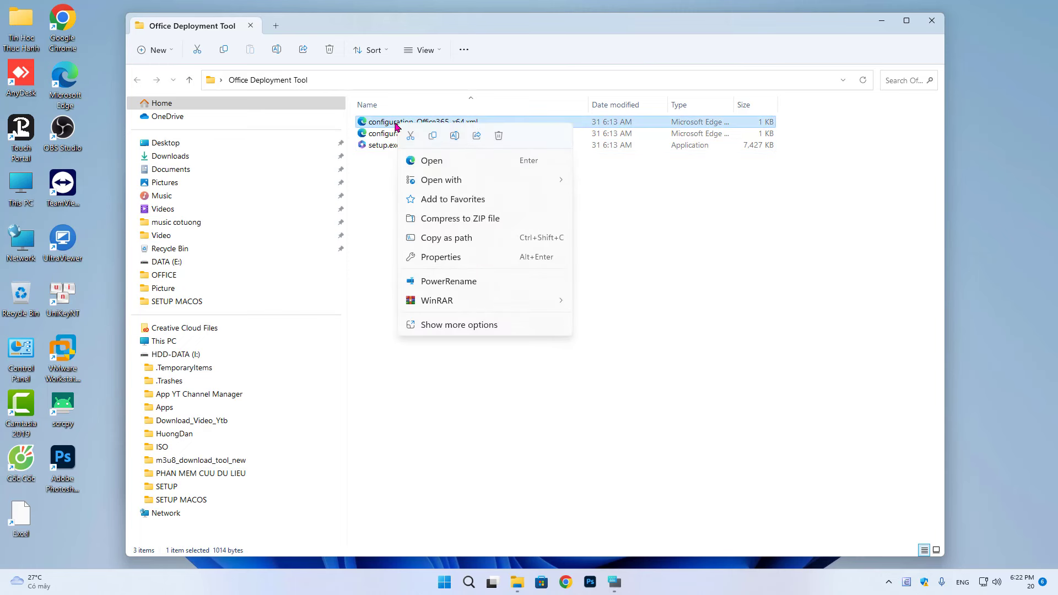
pyautogui.moveTo(452, 179)
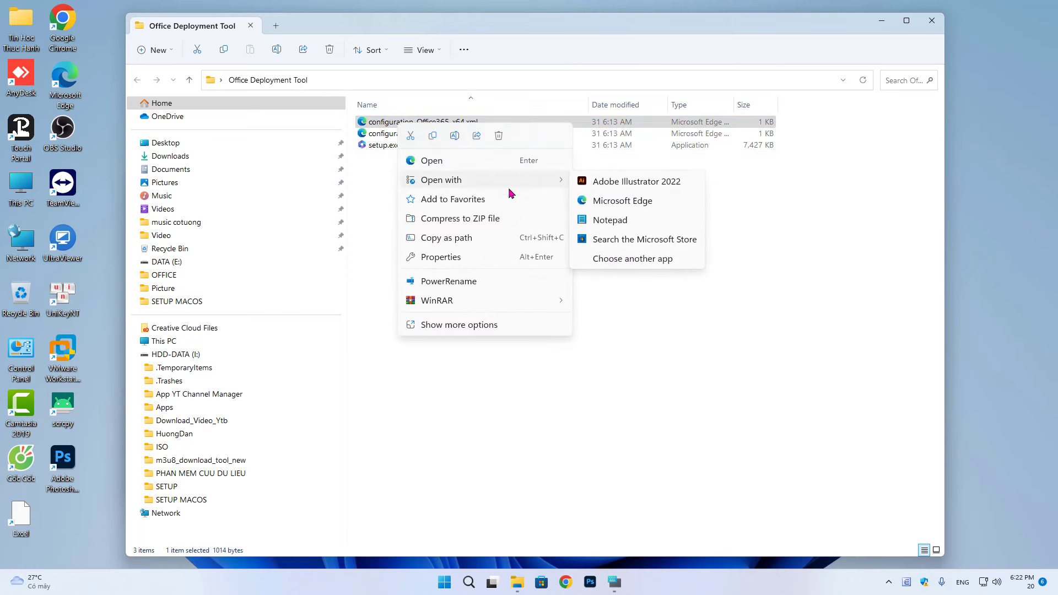
pyautogui.click(627, 221)
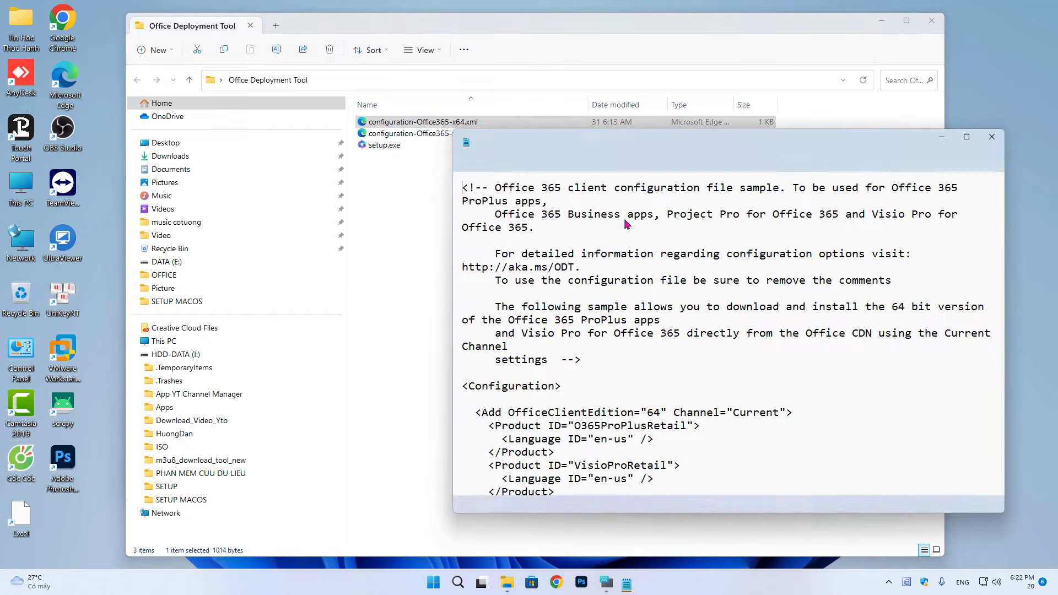
pyautogui.moveTo(679, 145); pyautogui.dragTo(431, 120)
# Look through the sample configuration text and delete the file's entire content
pyautogui.scroll(-3, 440, 325)
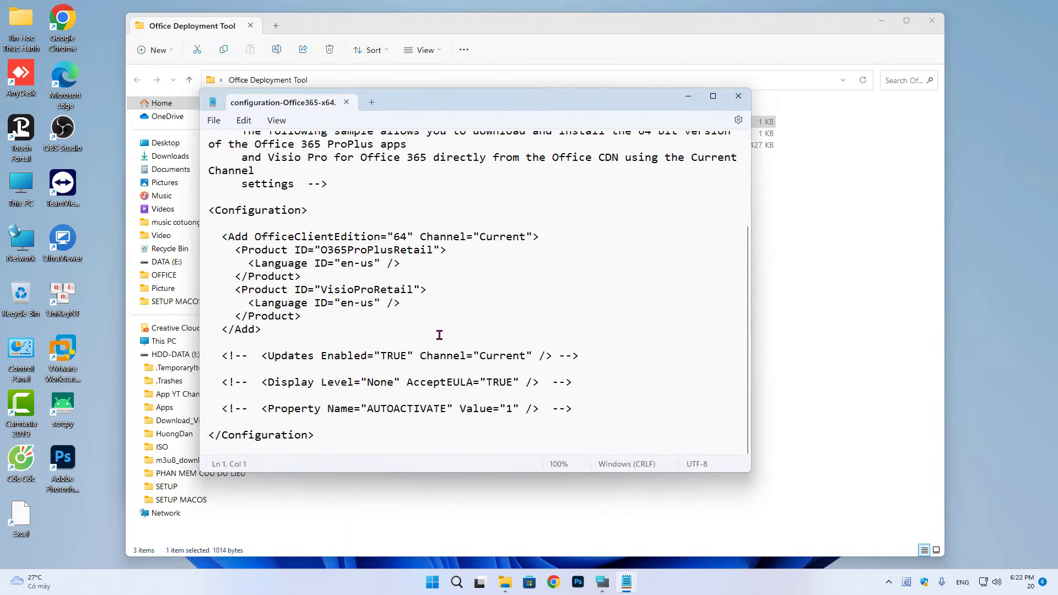
pyautogui.scroll(2, 394, 284)
pyautogui.scroll(2, 397, 281)
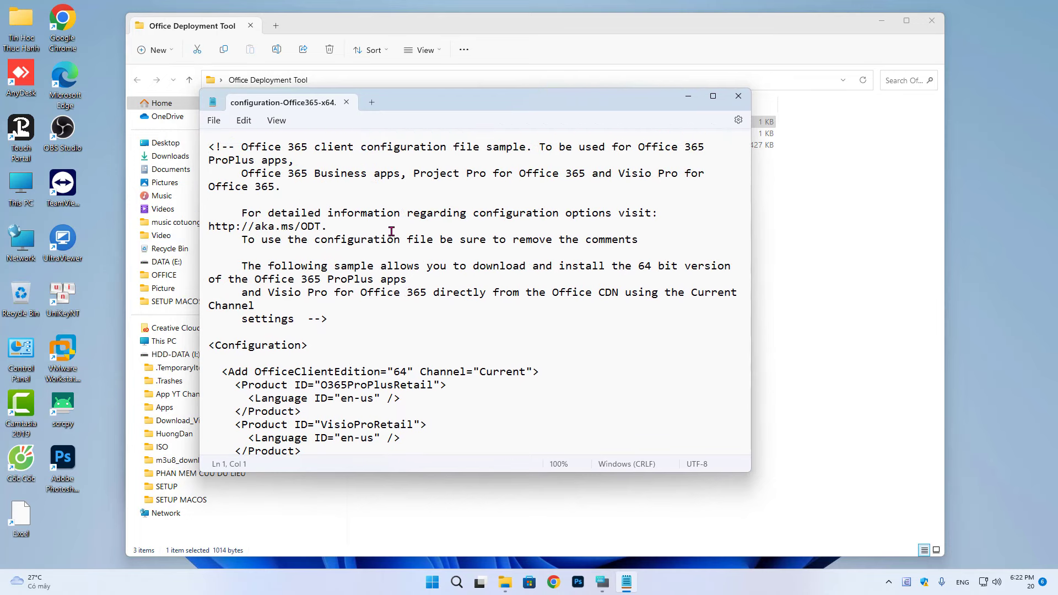
pyautogui.scroll(-3, 337, 305)
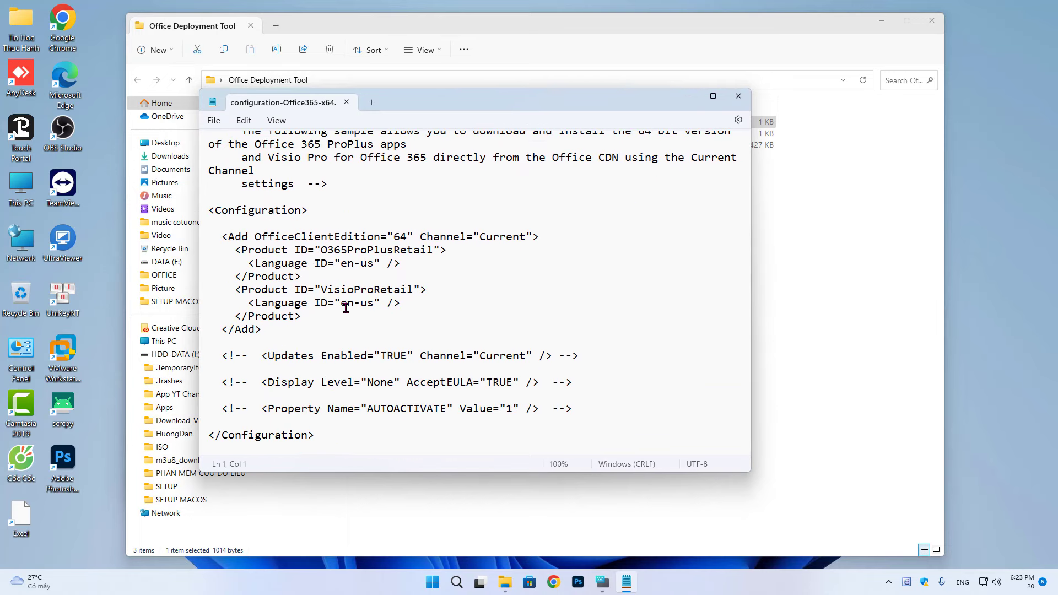
pyautogui.scroll(3, 346, 308)
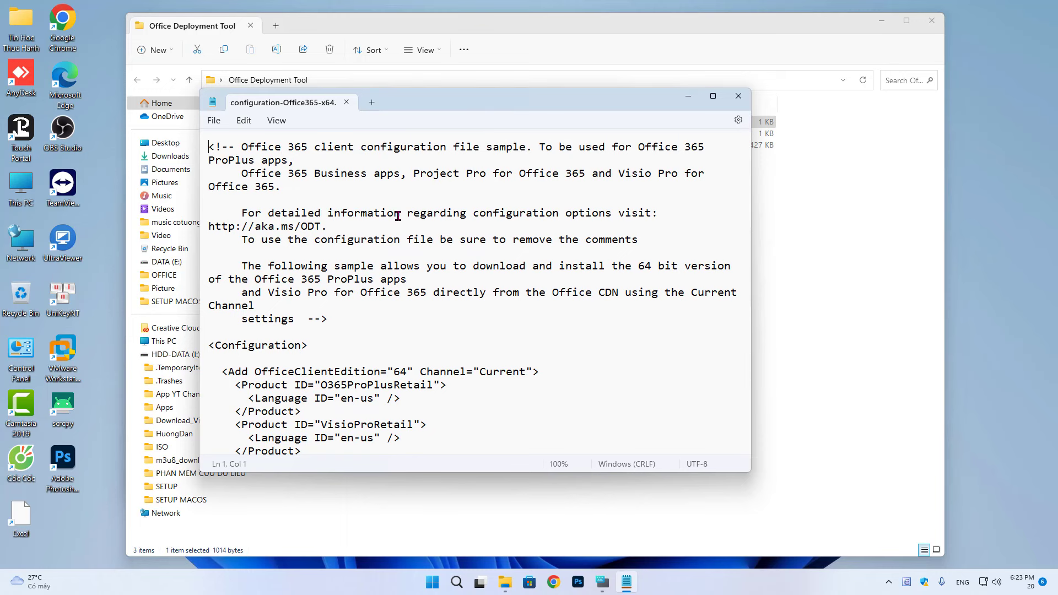
pyautogui.hotkey('ctrl', 'a')
pyautogui.press('Delete')
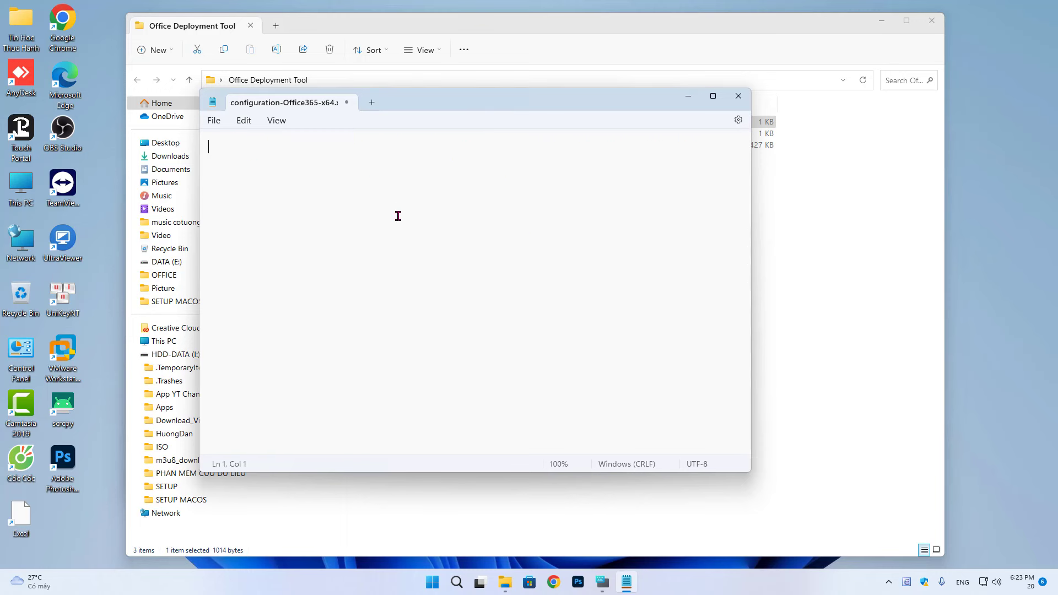
# Clear the Office Deployment Tool window away and open the prepared configuration-Office365-x64.xml from Downloads > Programs in Notepad
pyautogui.click(891, 22)
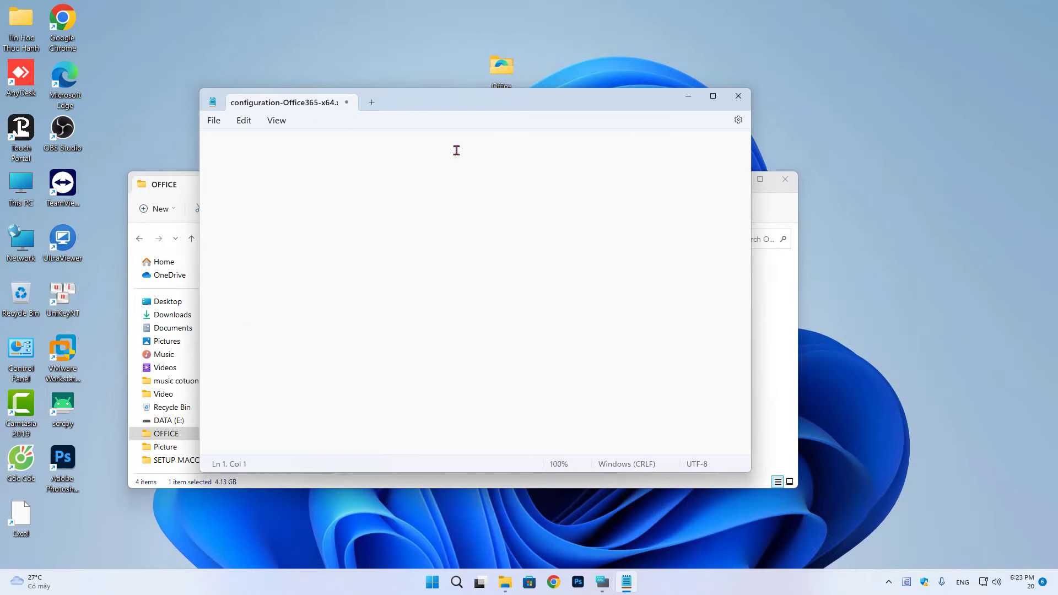
pyautogui.click(174, 314)
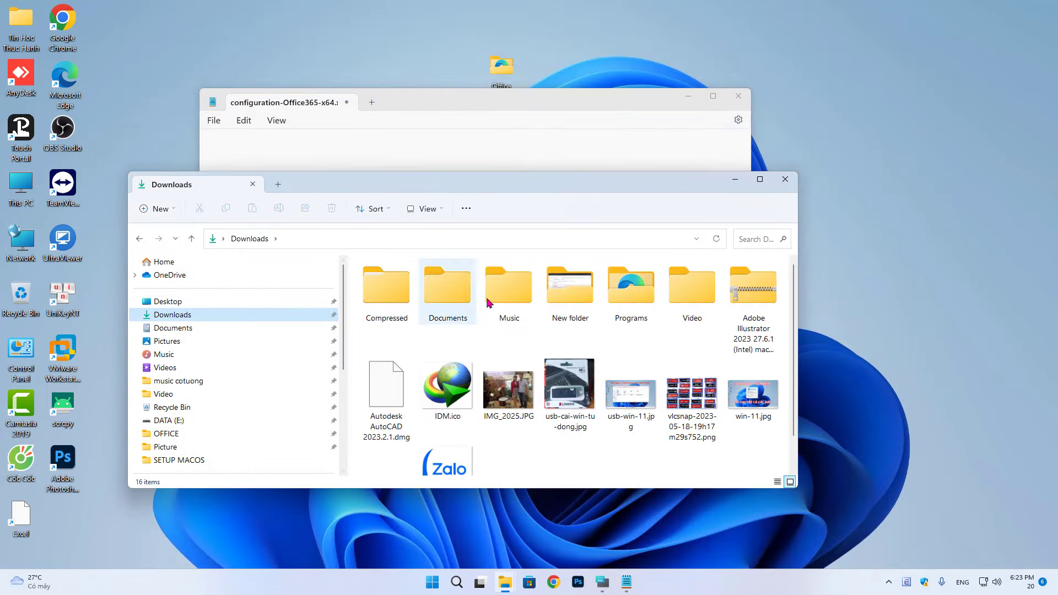
pyautogui.doubleClick(631, 285)
pyautogui.click(440, 298)
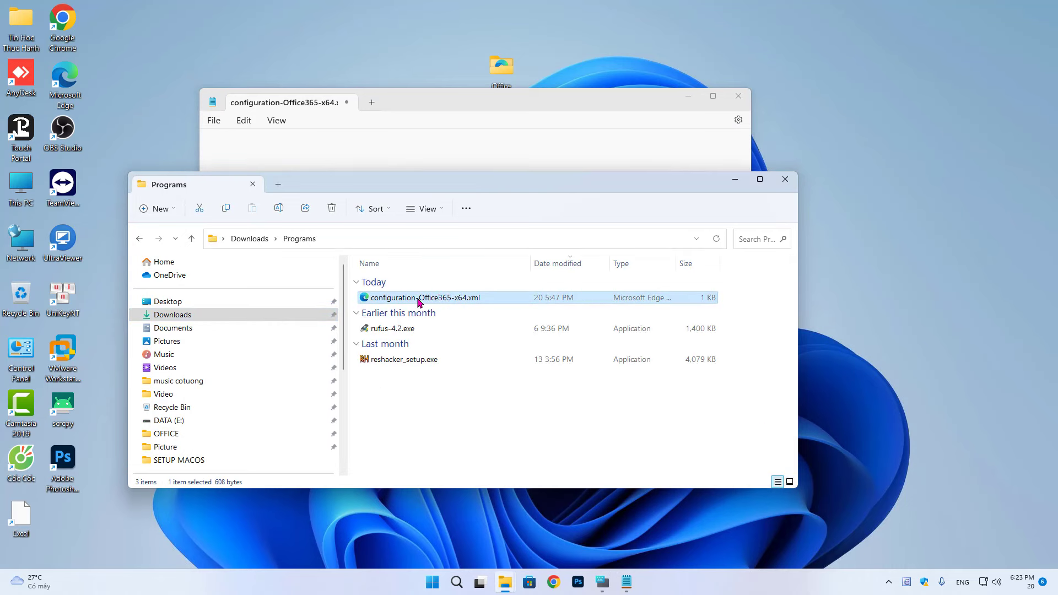
pyautogui.rightClick(419, 302)
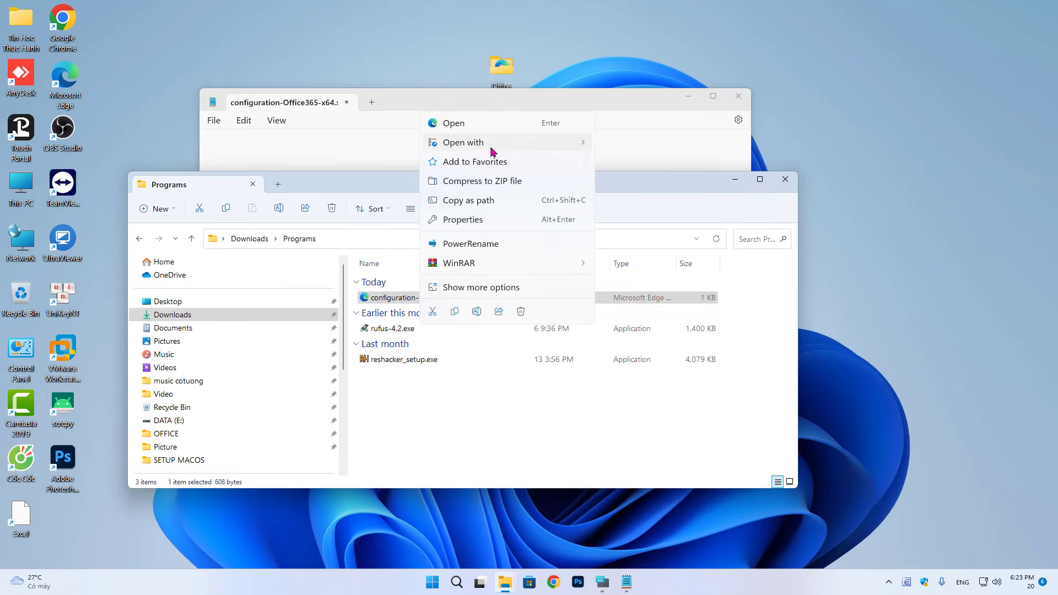
pyautogui.moveTo(547, 151)
pyautogui.click(619, 182)
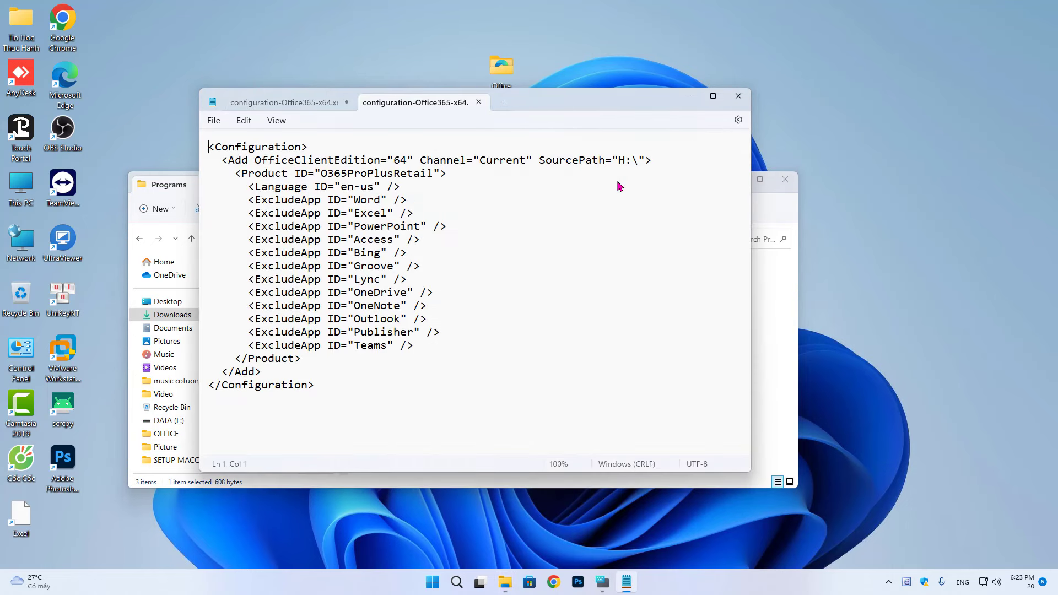
# Copy the whole prepared configuration, close that file and its folder window, and paste the text into the emptied configuration-Office365-x64.xml
pyautogui.moveTo(337, 387); pyautogui.dragTo(191, 138)
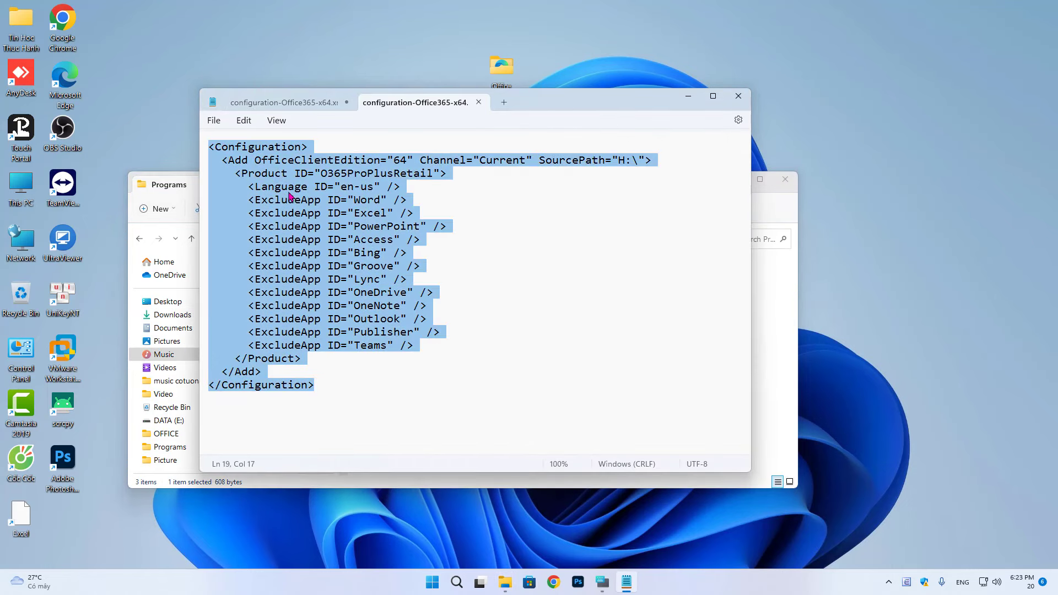
pyautogui.rightClick(291, 197)
pyautogui.click(324, 256)
pyautogui.click(479, 103)
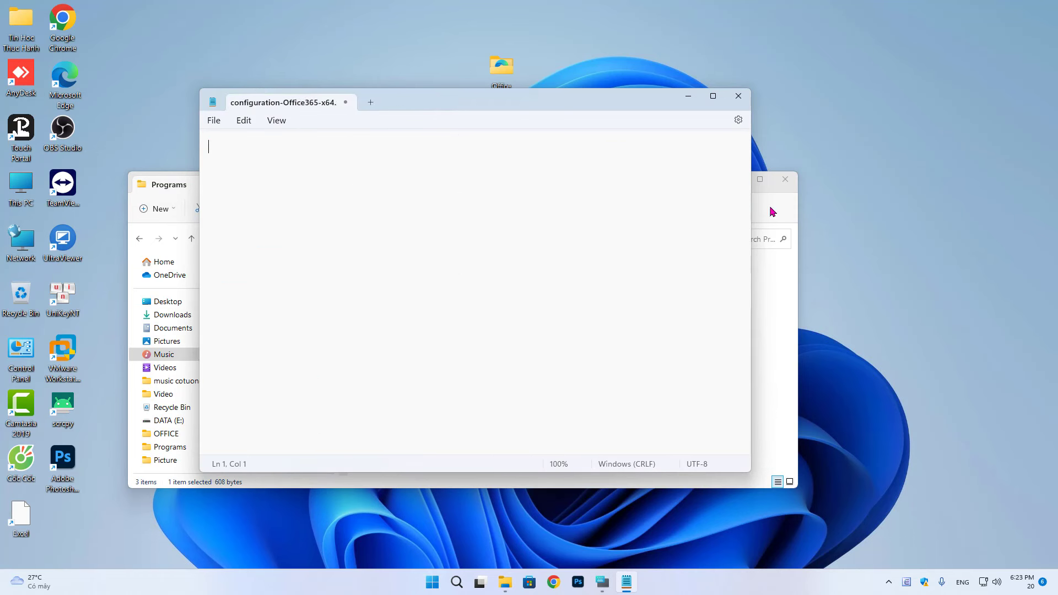
pyautogui.click(785, 179)
pyautogui.rightClick(479, 185)
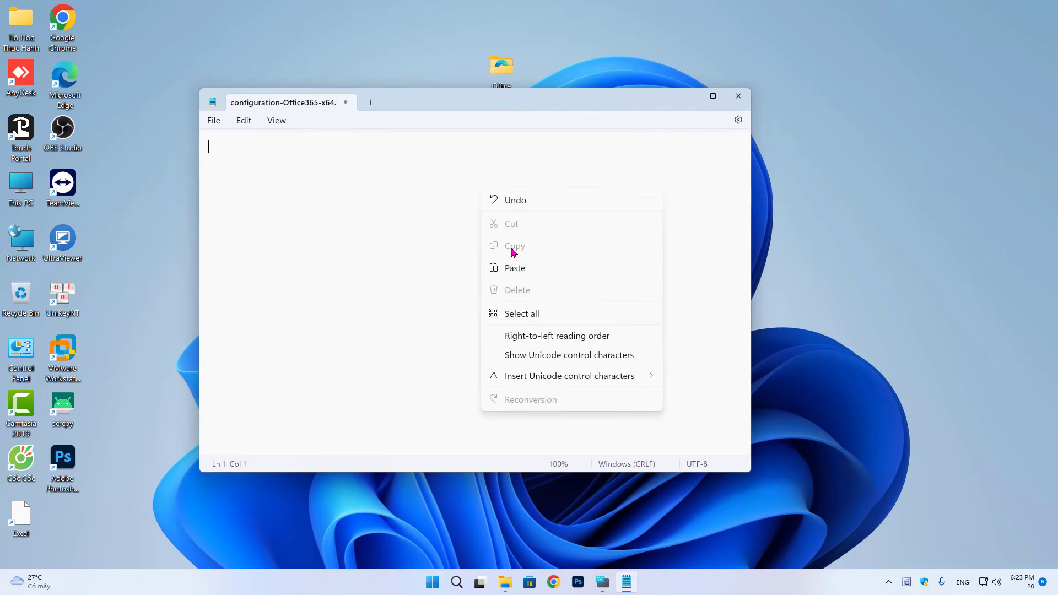
pyautogui.click(513, 268)
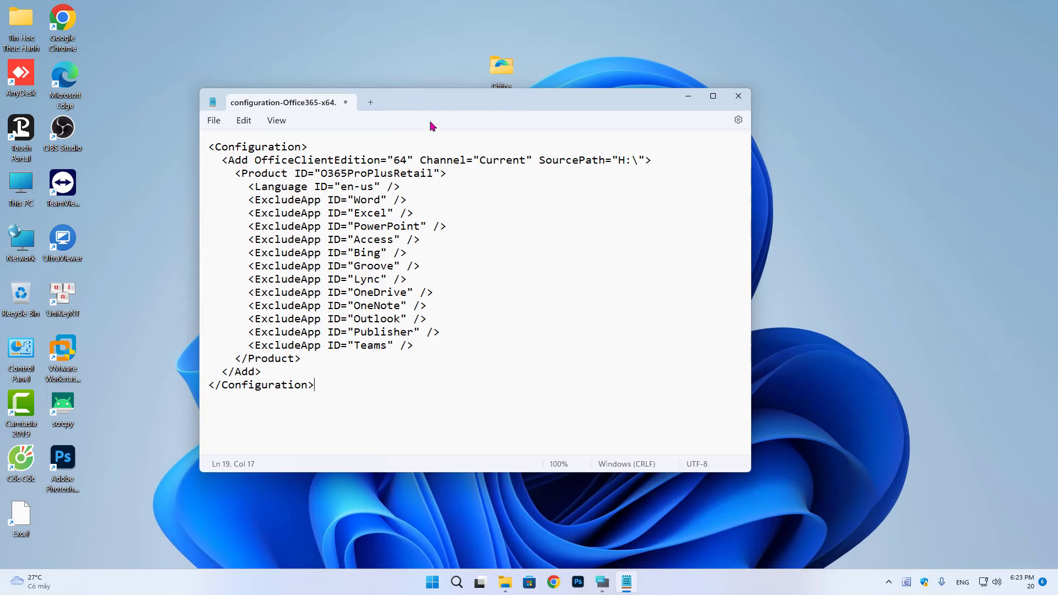
# Reposition the Notepad window and review the OfficeClientEdition, SourcePath and ExcludeApp entries of the configuration
pyautogui.moveTo(455, 109); pyautogui.dragTo(588, 160)
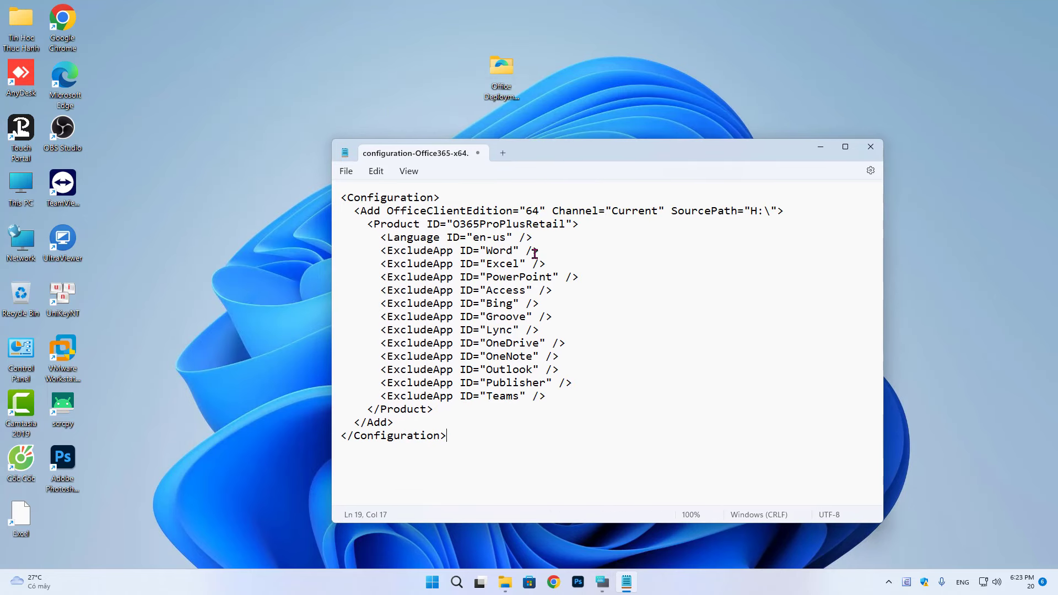
pyautogui.moveTo(524, 211); pyautogui.dragTo(541, 210)
pyautogui.moveTo(671, 212); pyautogui.dragTo(734, 211)
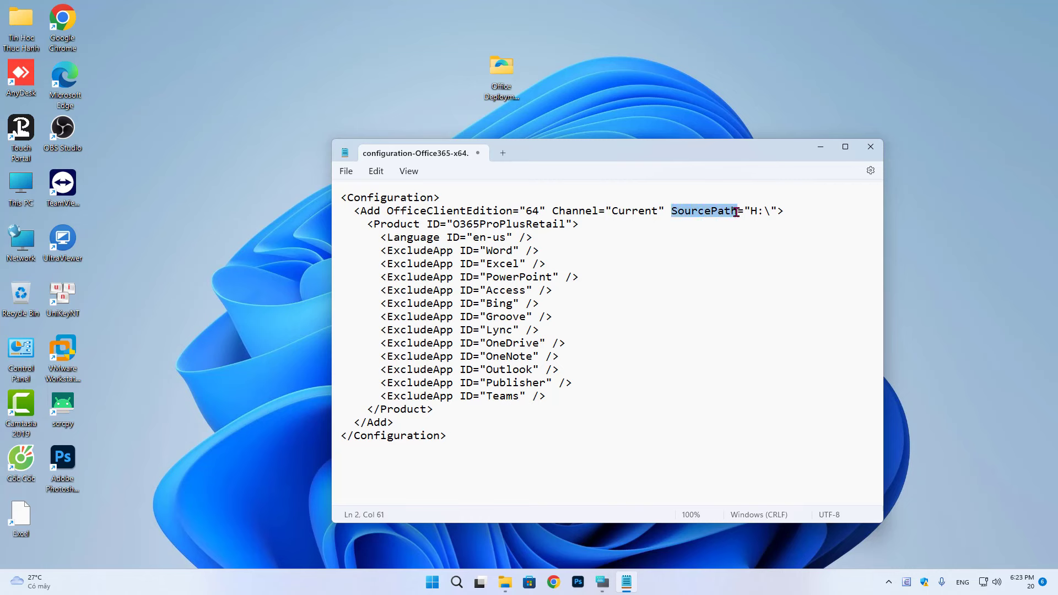
pyautogui.moveTo(751, 211); pyautogui.dragTo(765, 211)
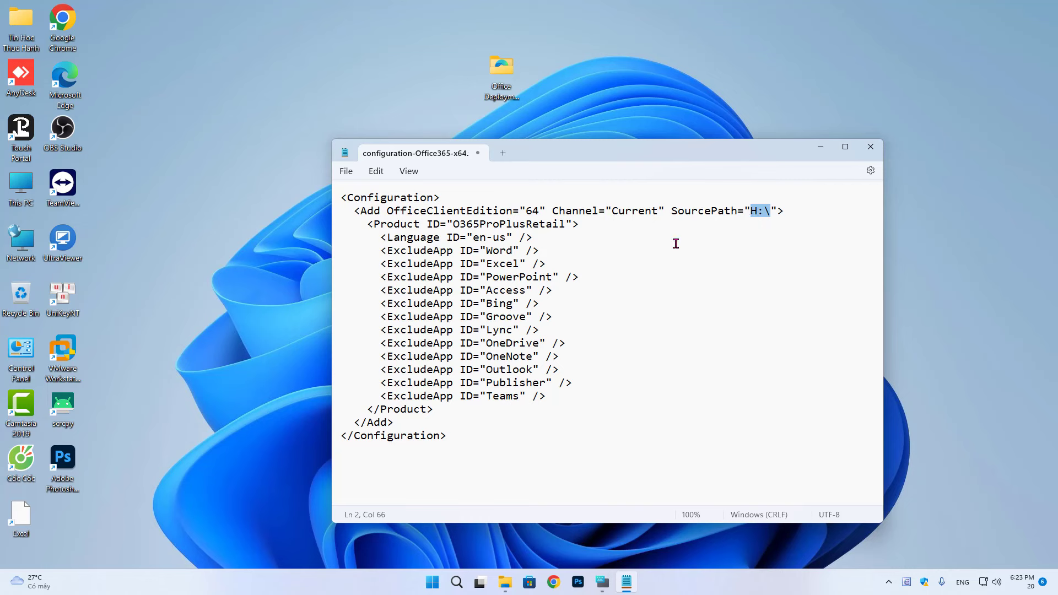
pyautogui.moveTo(382, 252); pyautogui.dragTo(586, 393)
pyautogui.click(585, 258)
# Remove the ExcludeApp lines for Word, Excel and PowerPoint from the configuration and save the file
pyautogui.moveTo(590, 273); pyautogui.dragTo(335, 255)
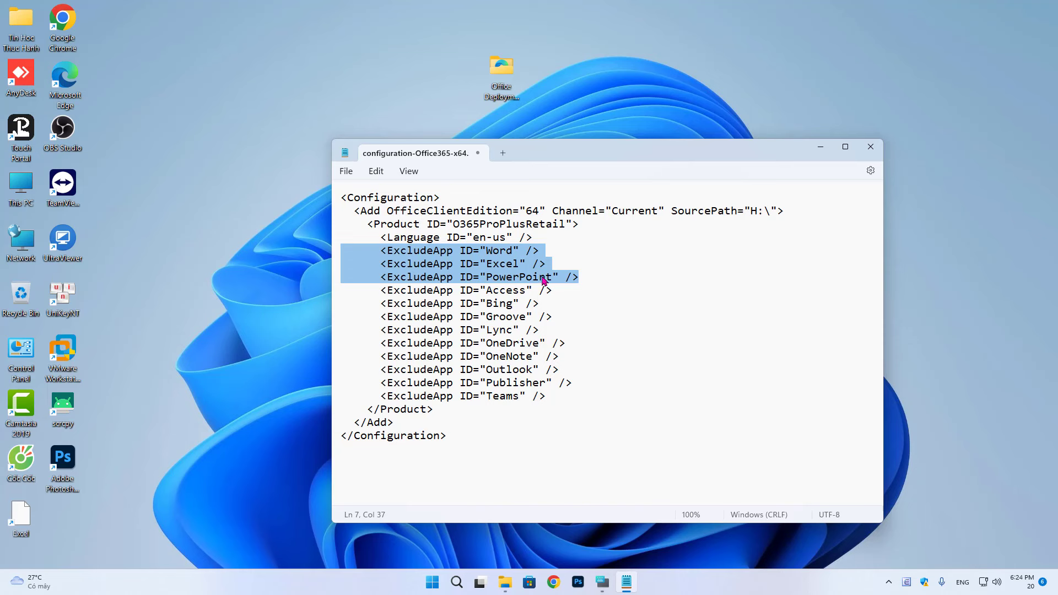
pyautogui.click(593, 278)
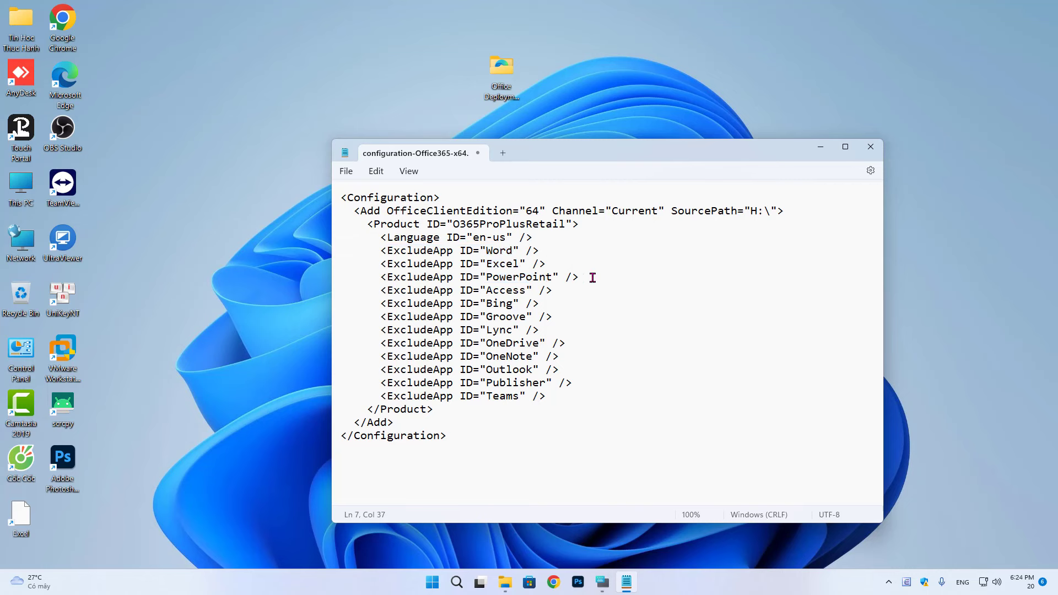
pyautogui.moveTo(594, 278); pyautogui.dragTo(323, 252)
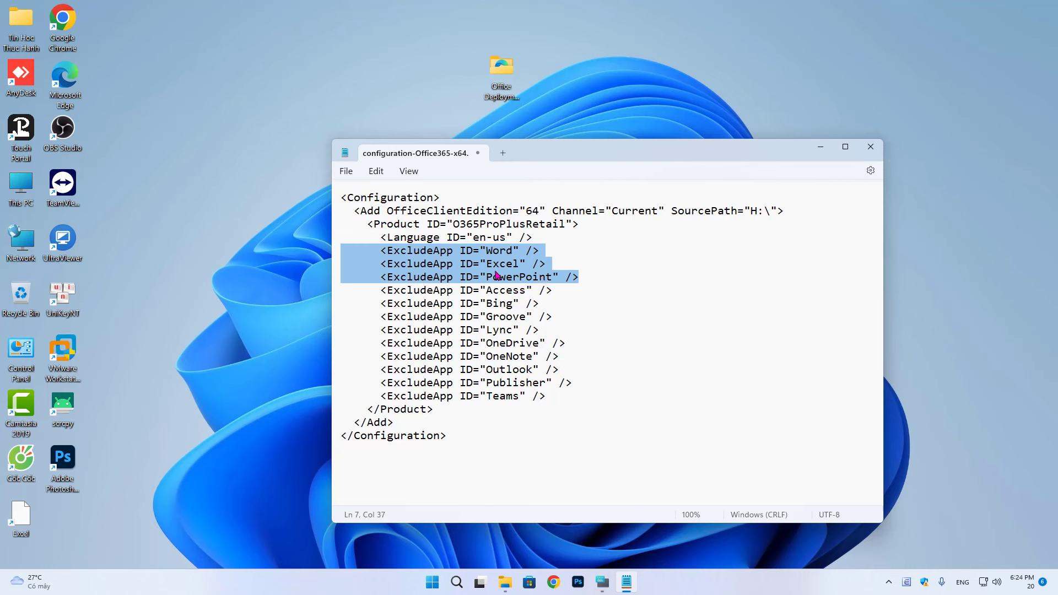
pyautogui.press('Delete')
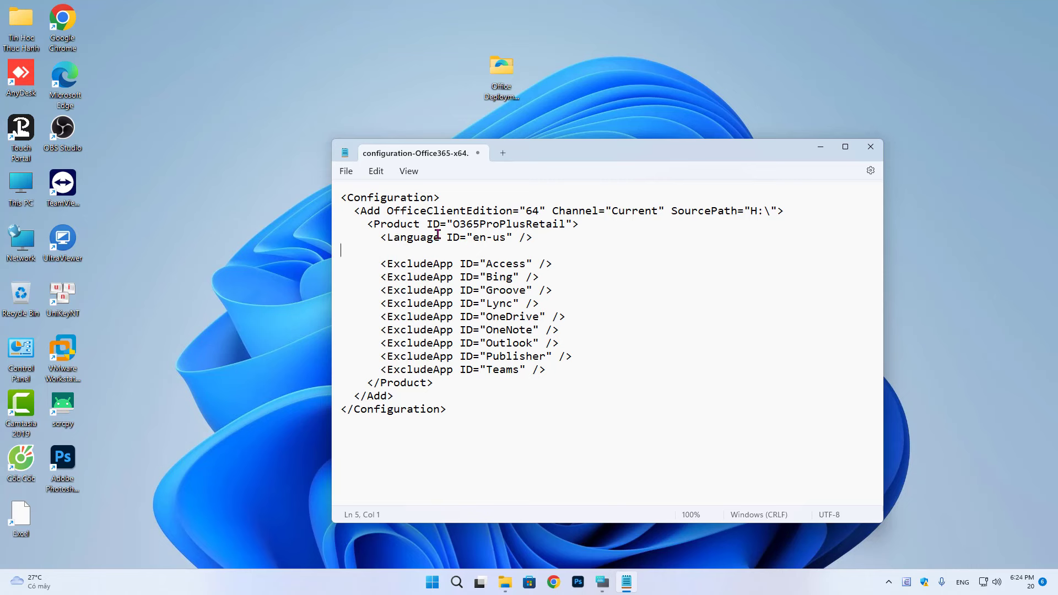
pyautogui.click(346, 171)
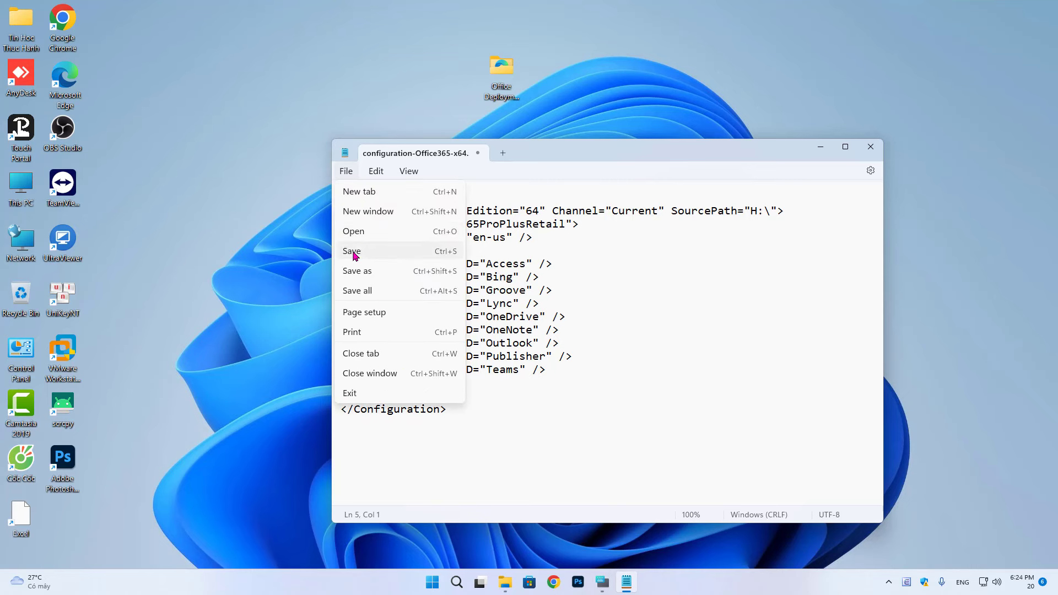
pyautogui.click(353, 251)
# Move the Notepad window and the desktop's Office Deployment Tool folder apart so both are fully accessible
pyautogui.moveTo(513, 156); pyautogui.dragTo(660, 146)
pyautogui.moveTo(505, 85); pyautogui.dragTo(279, 70)
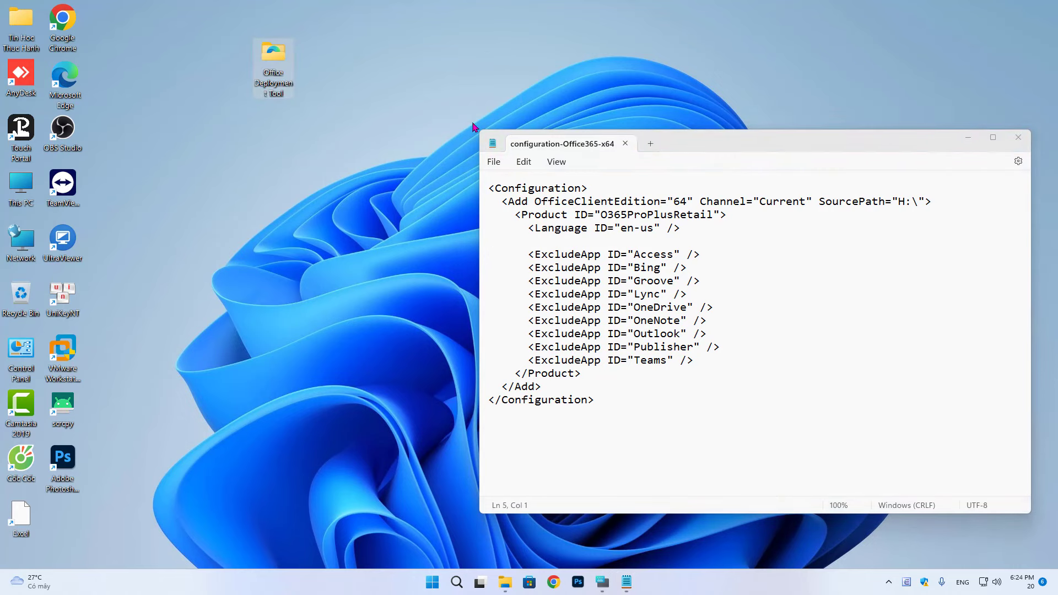
# Open configuration-Office365-x86.xml from the Office Deployment Tool folder in Notepad, close the folder window and reposition Notepad
pyautogui.doubleClick(275, 75)
pyautogui.click(407, 138)
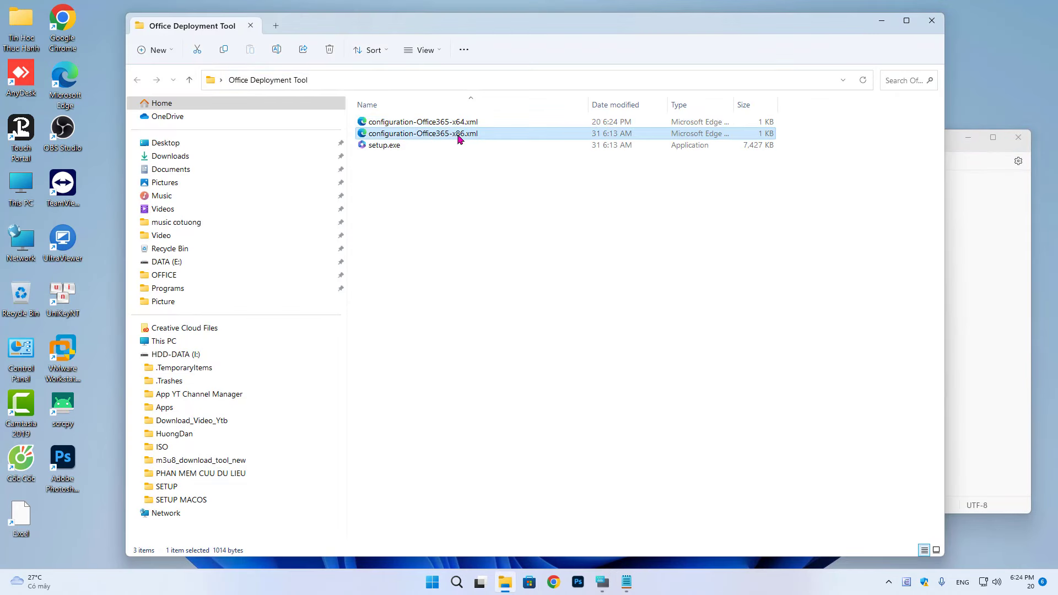
pyautogui.rightClick(415, 140)
pyautogui.moveTo(477, 193)
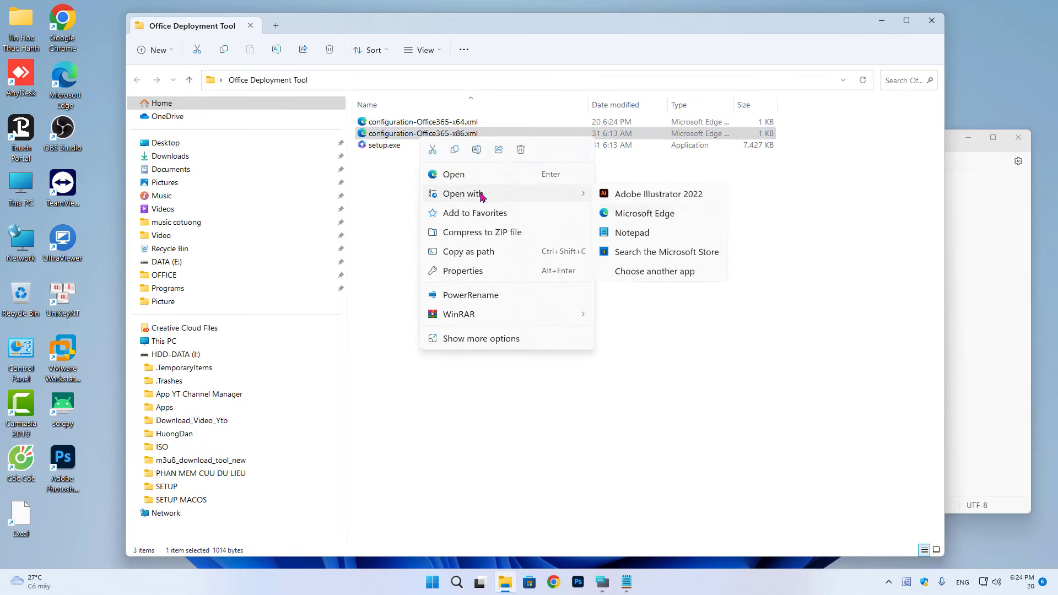
pyautogui.click(617, 233)
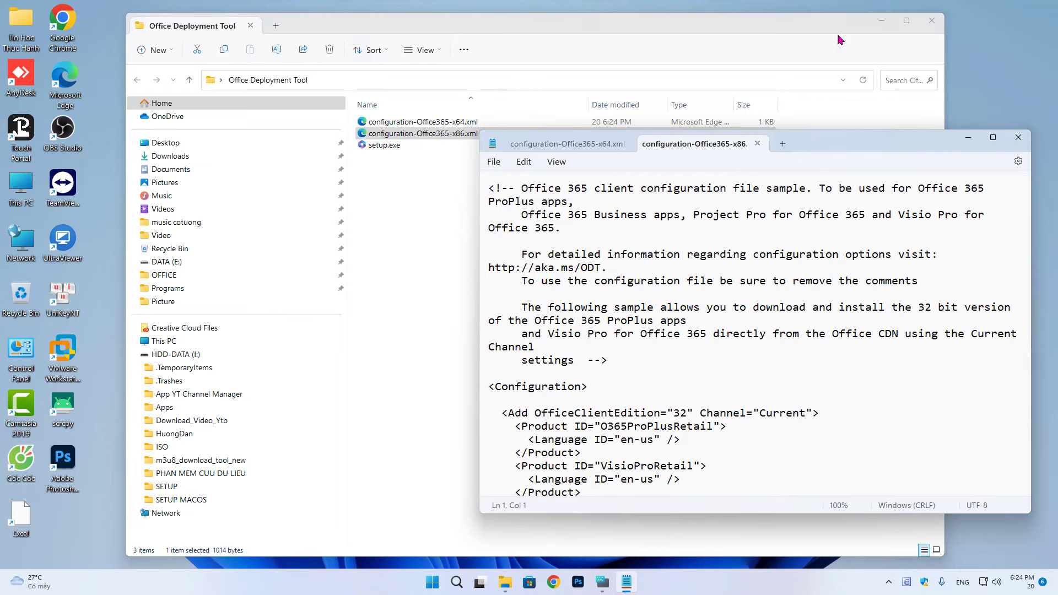
pyautogui.click(931, 21)
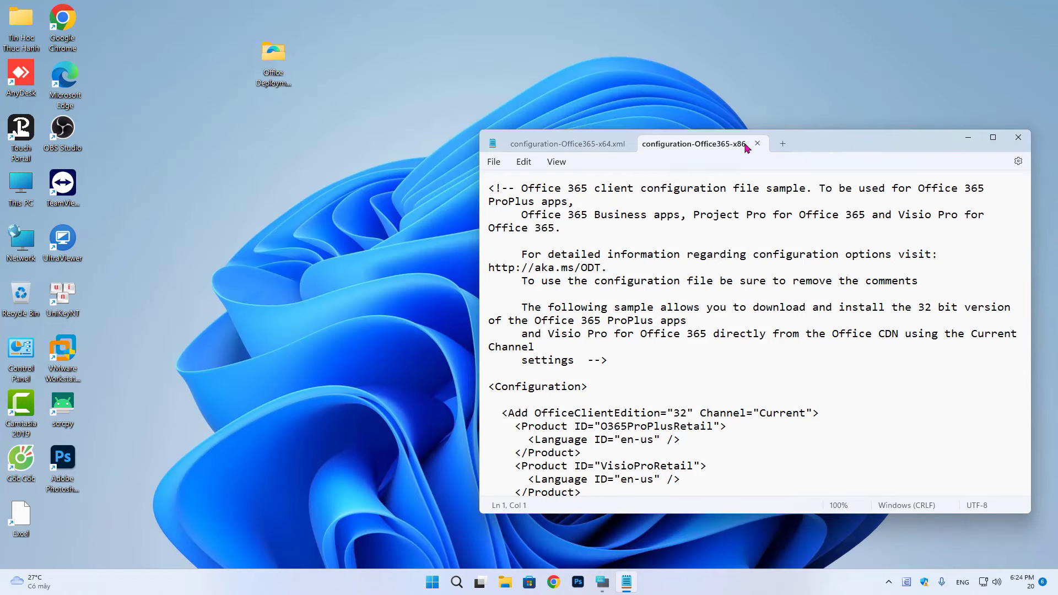
pyautogui.moveTo(803, 141); pyautogui.dragTo(643, 140)
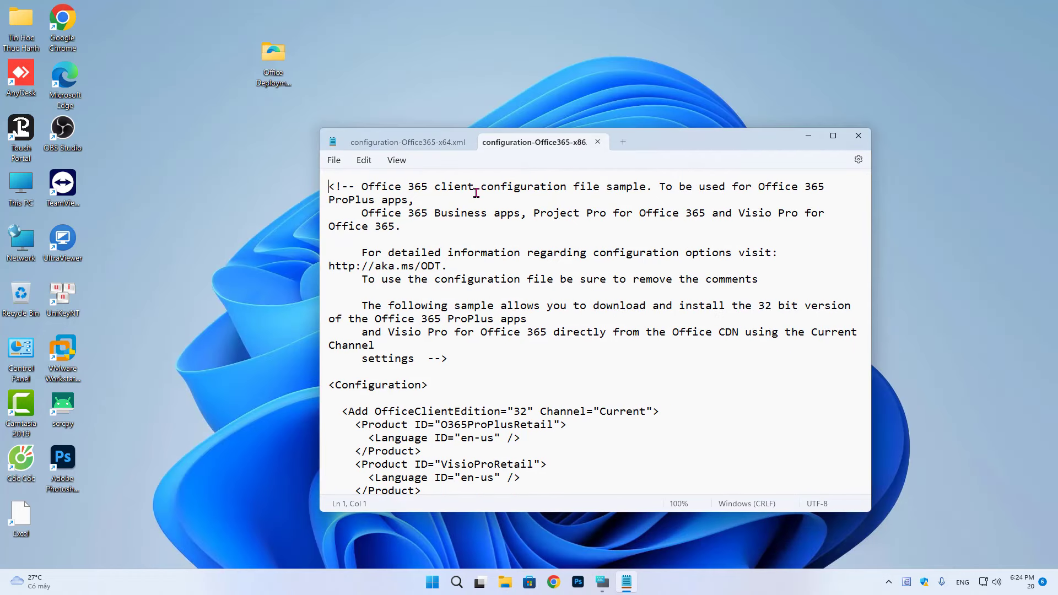
# Delete the entire sample text from configuration-Office365-x86.xml
pyautogui.click(456, 197)
pyautogui.hotkey('ctrl', 'a')
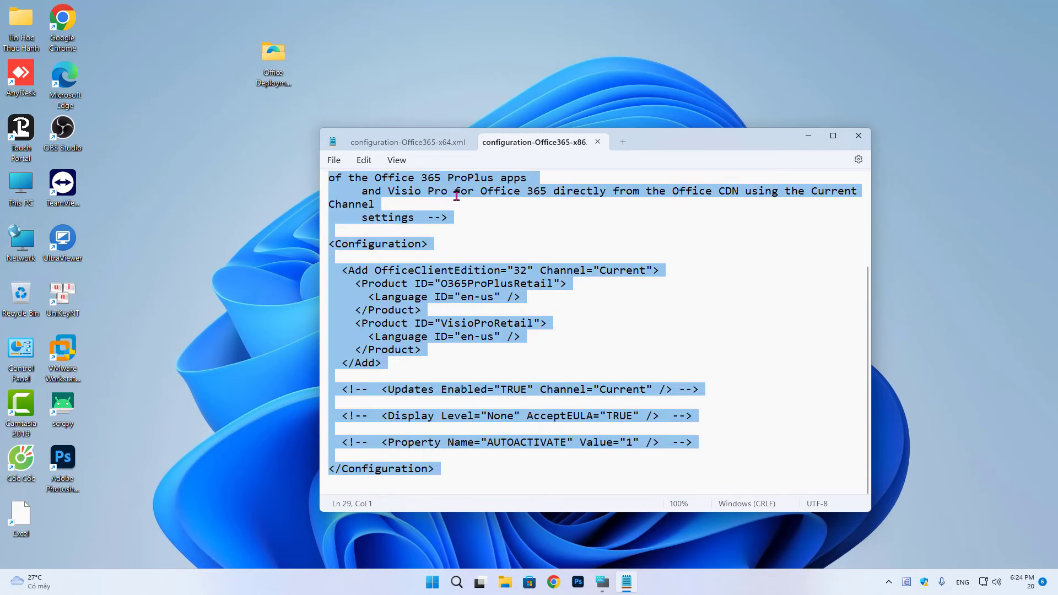
pyautogui.press('Delete')
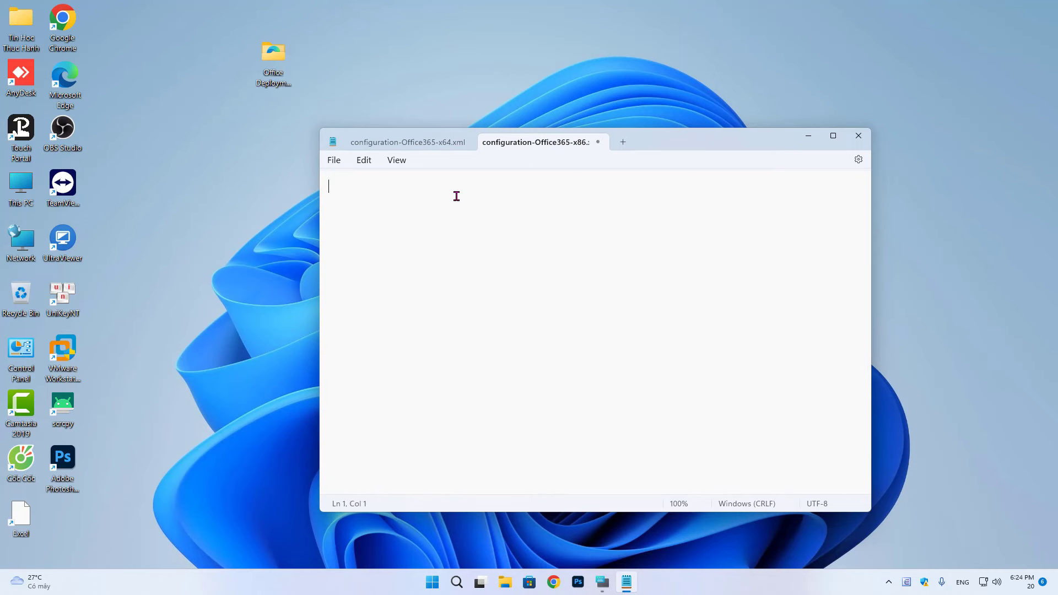
# Copy the whole configuration from configuration-Office365-x64.xml and paste it into the emptied configuration-Office365-x86.xml
pyautogui.click(407, 144)
pyautogui.moveTo(517, 199); pyautogui.dragTo(527, 197)
pyautogui.moveTo(450, 397); pyautogui.dragTo(298, 172)
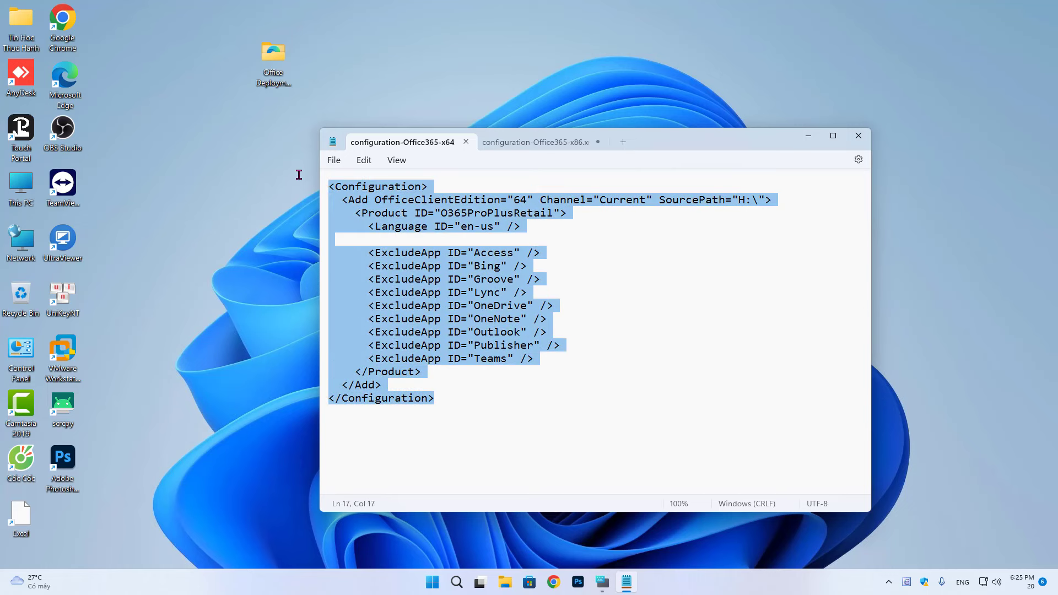
pyautogui.rightClick(359, 205)
pyautogui.click(394, 260)
pyautogui.click(527, 152)
pyautogui.rightClick(426, 222)
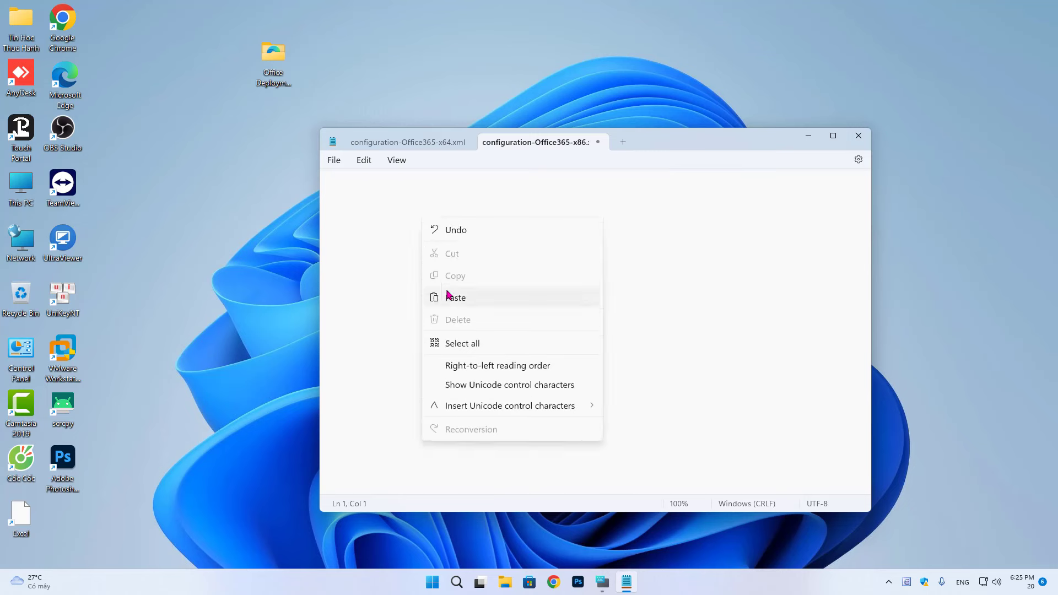
pyautogui.click(449, 296)
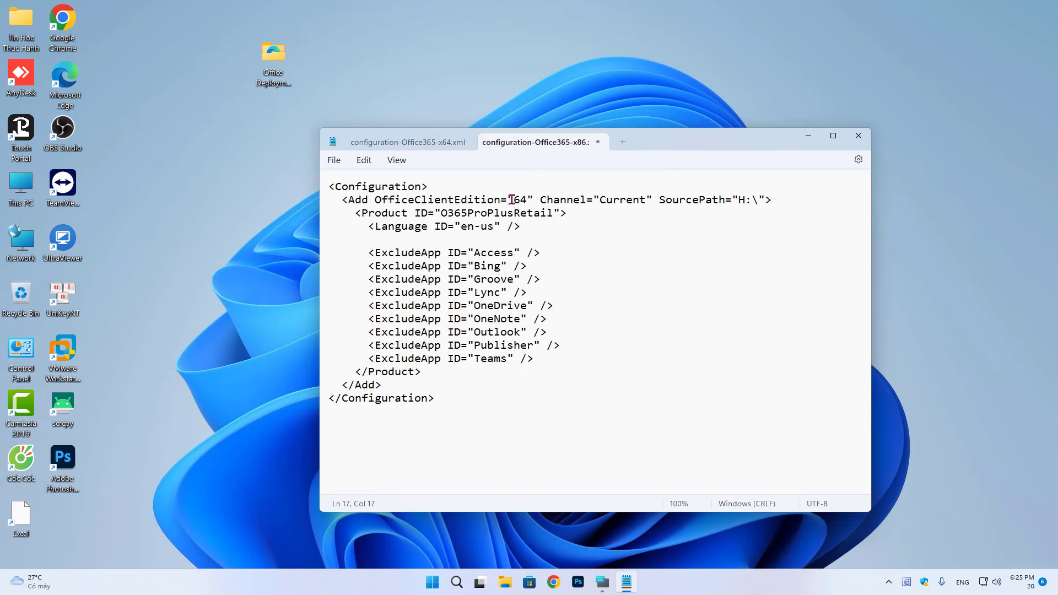
# Set OfficeClientEdition to "32" in configuration-Office365-x86.xml and save the file
pyautogui.moveTo(513, 200); pyautogui.dragTo(528, 200)
pyautogui.write('32')
pyautogui.click(334, 160)
pyautogui.click(349, 242)
# Review the edition, source path and excluded apps in the x86 configuration and the Product ID in the x64 one, and close Notepad
pyautogui.moveTo(514, 200); pyautogui.dragTo(524, 200)
pyautogui.moveTo(739, 199); pyautogui.dragTo(758, 200)
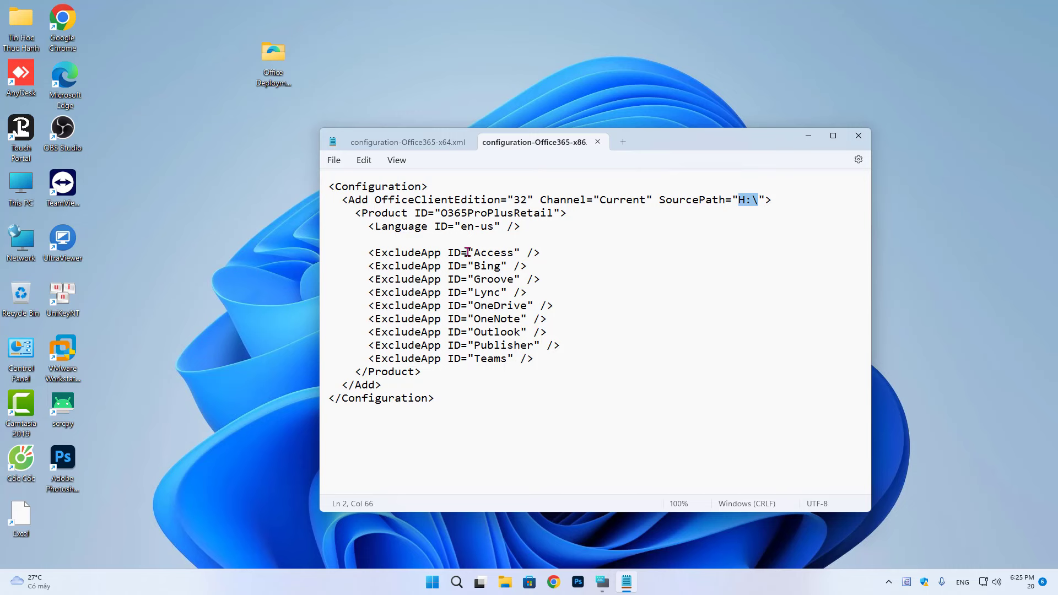
pyautogui.click(446, 243)
pyautogui.moveTo(444, 398); pyautogui.dragTo(325, 181)
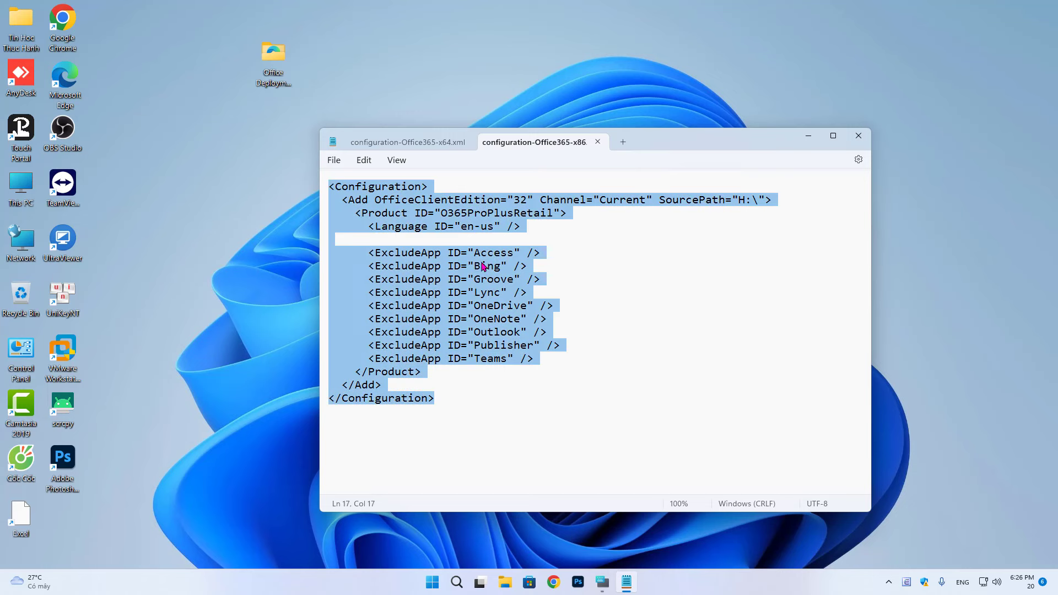
pyautogui.click(602, 273)
pyautogui.scroll(1, 602, 273)
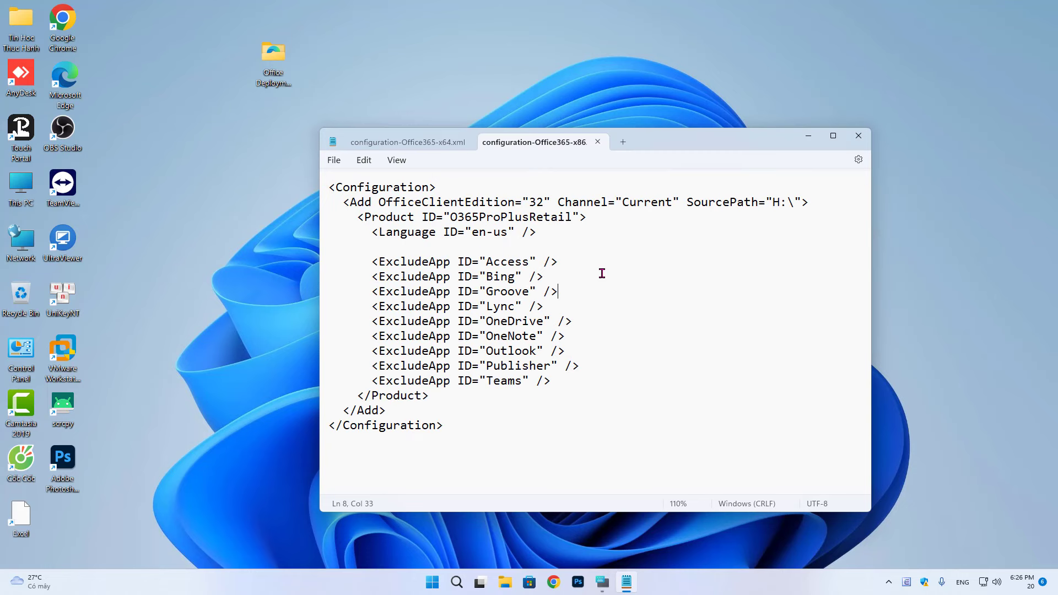
pyautogui.click(360, 145)
pyautogui.click(445, 217)
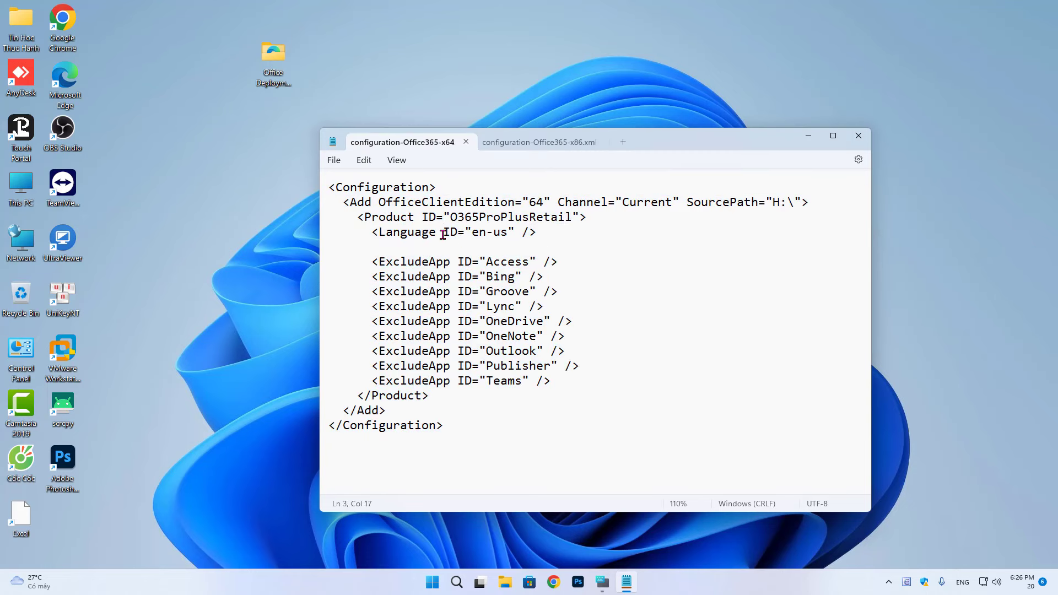
pyautogui.moveTo(449, 217); pyautogui.dragTo(573, 216)
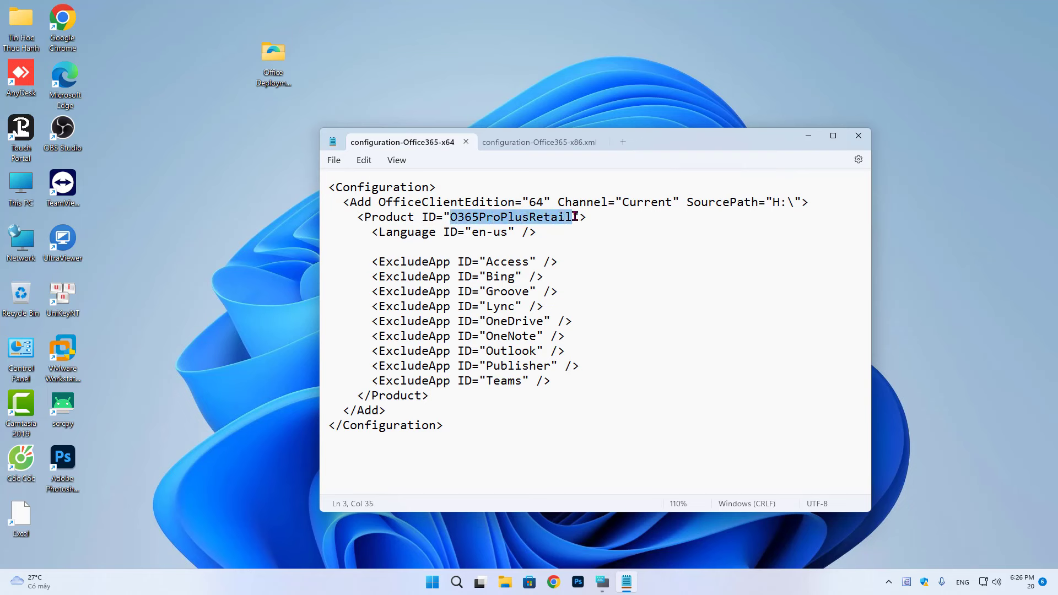
pyautogui.click(482, 222)
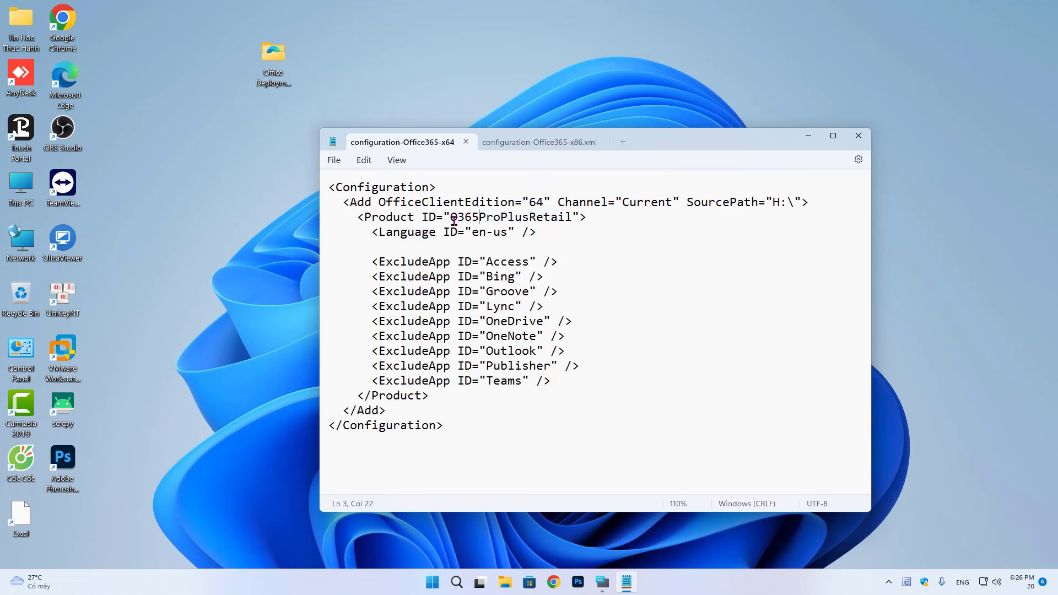
pyautogui.moveTo(449, 219); pyautogui.dragTo(571, 217)
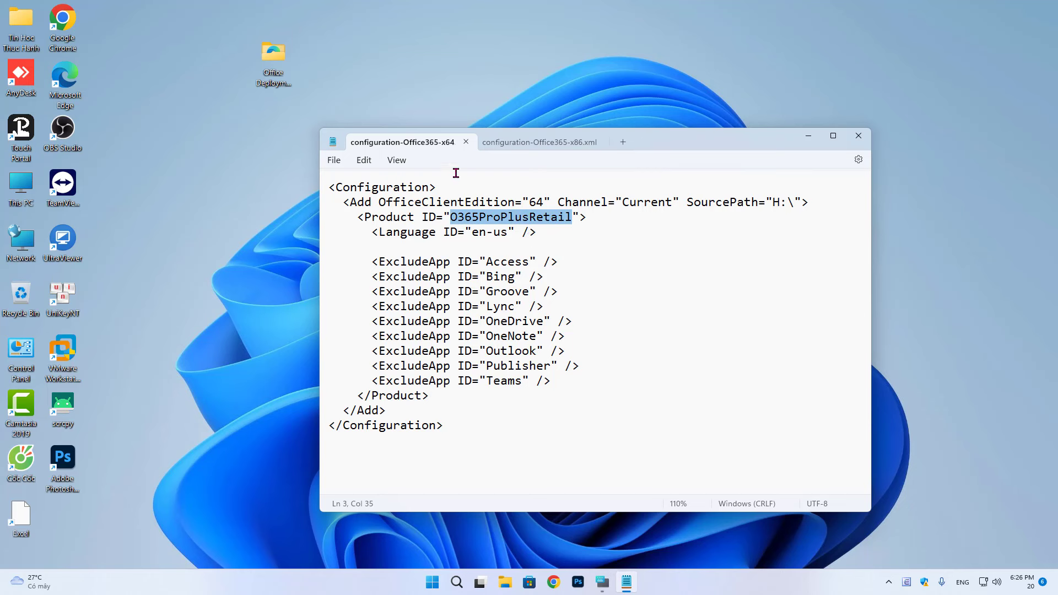
pyautogui.click(858, 142)
# Open the Office Deployment Tool folder, narrow its Name column and shrink the window to the upper half of the desktop
pyautogui.doubleClick(274, 63)
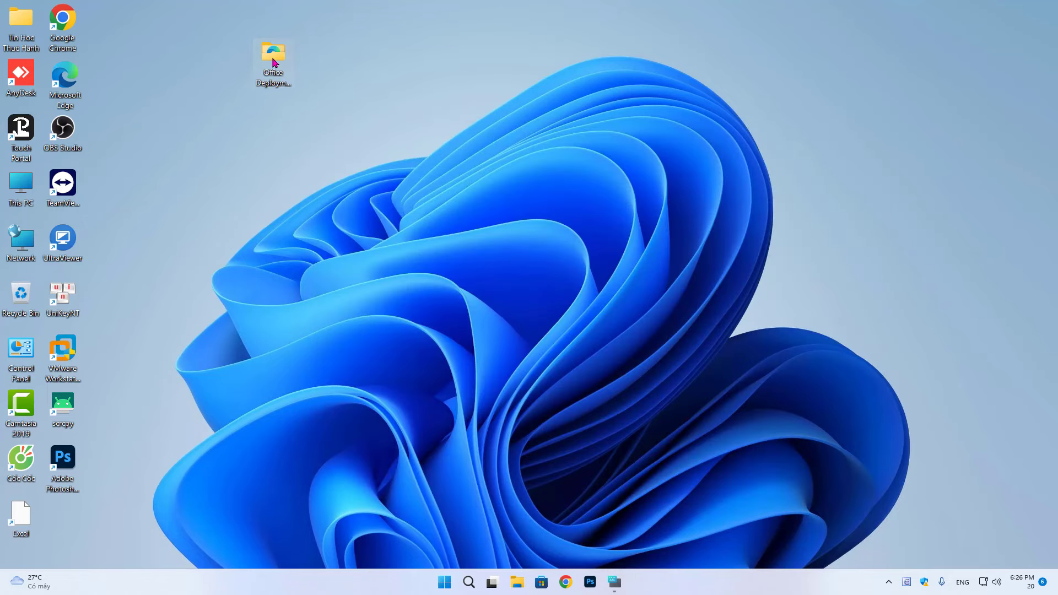
pyautogui.moveTo(408, 145); pyautogui.dragTo(491, 161)
pyautogui.click(456, 189)
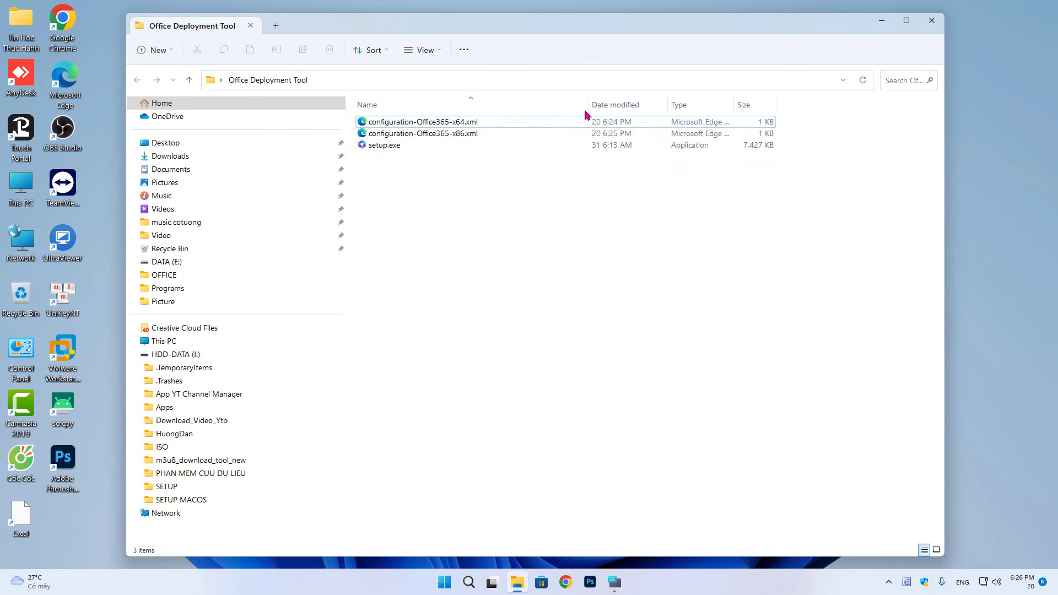
pyautogui.moveTo(588, 104); pyautogui.dragTo(528, 104)
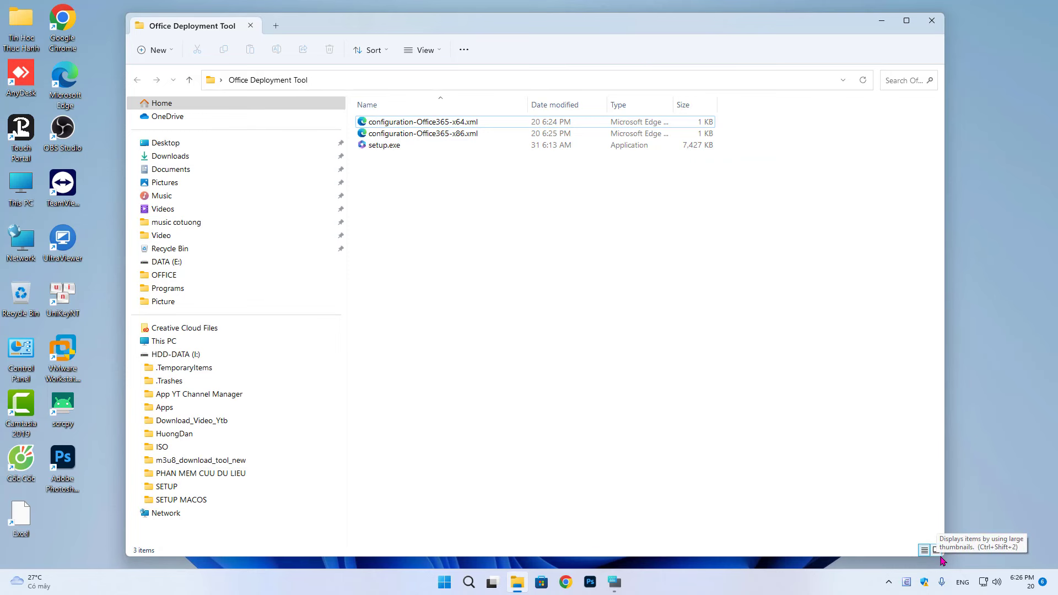
pyautogui.moveTo(730, 555); pyautogui.dragTo(531, 229)
# Open This PC in a second window, place it directly below the Office Deployment Tool window and extend it downward
pyautogui.click(14, 190)
pyautogui.doubleClick(14, 190)
pyautogui.moveTo(402, 42); pyautogui.dragTo(394, 250)
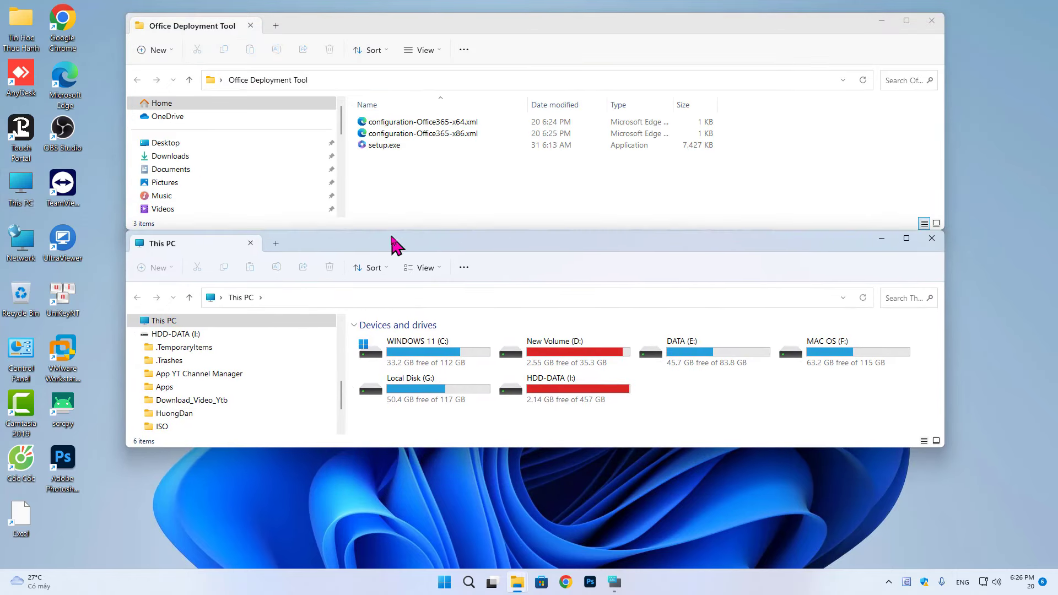
pyautogui.moveTo(355, 448); pyautogui.dragTo(355, 566)
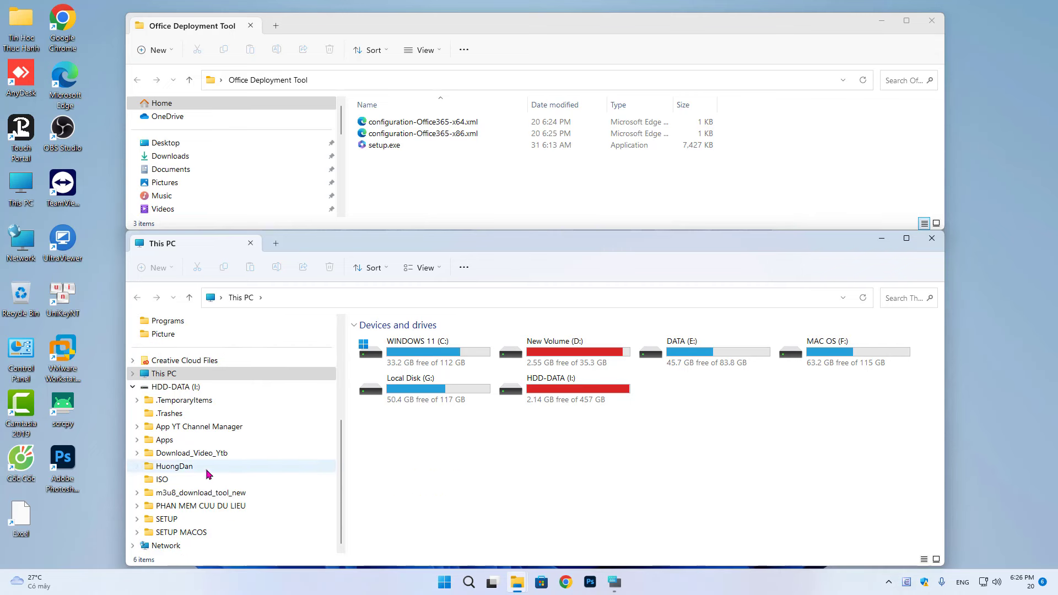
# Mount O365ProPlusRetail.iso from the SETUP\OFFICE folder on HDD-DATA (I:) and restore the window to its smaller size
pyautogui.click(215, 519)
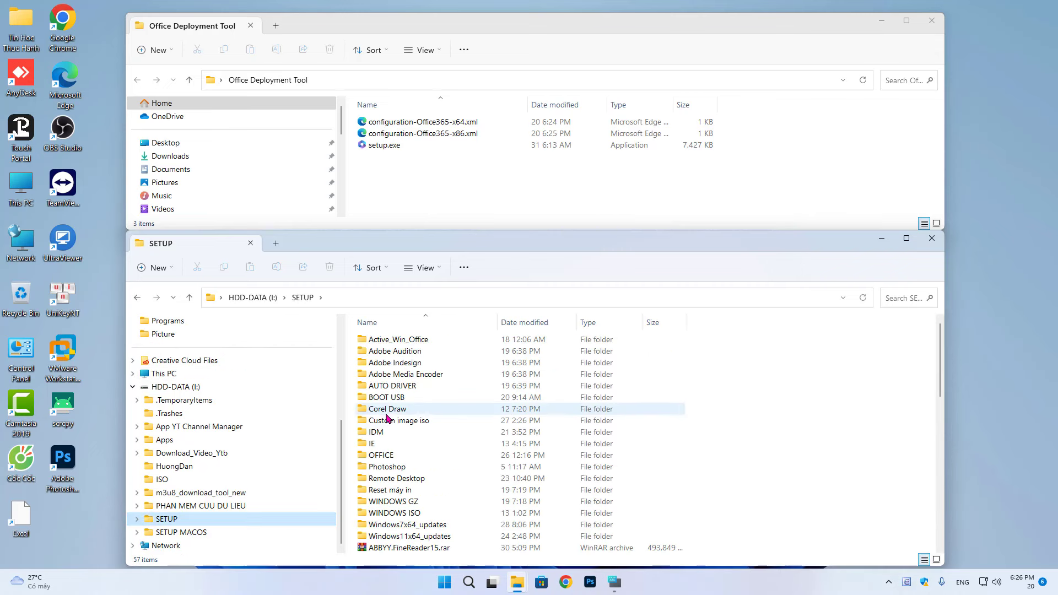
pyautogui.doubleClick(381, 458)
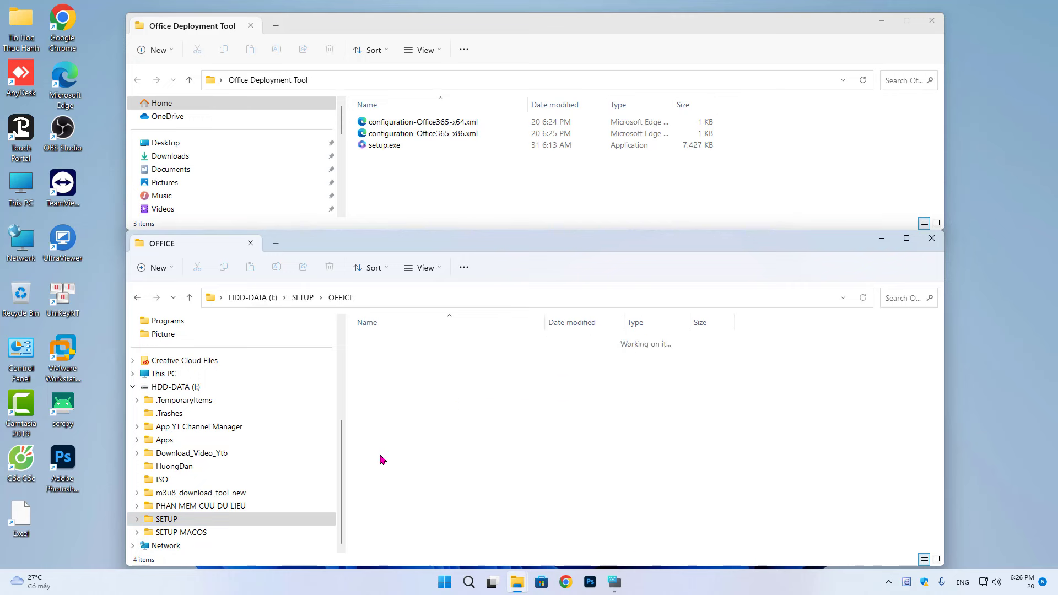
pyautogui.click(399, 340)
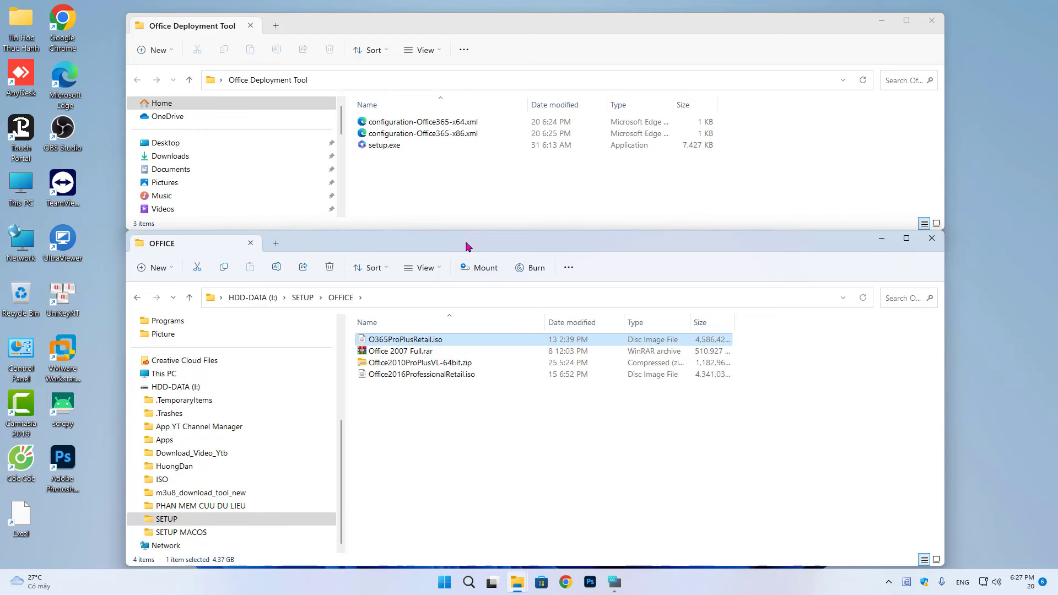
pyautogui.doubleClick(498, 240)
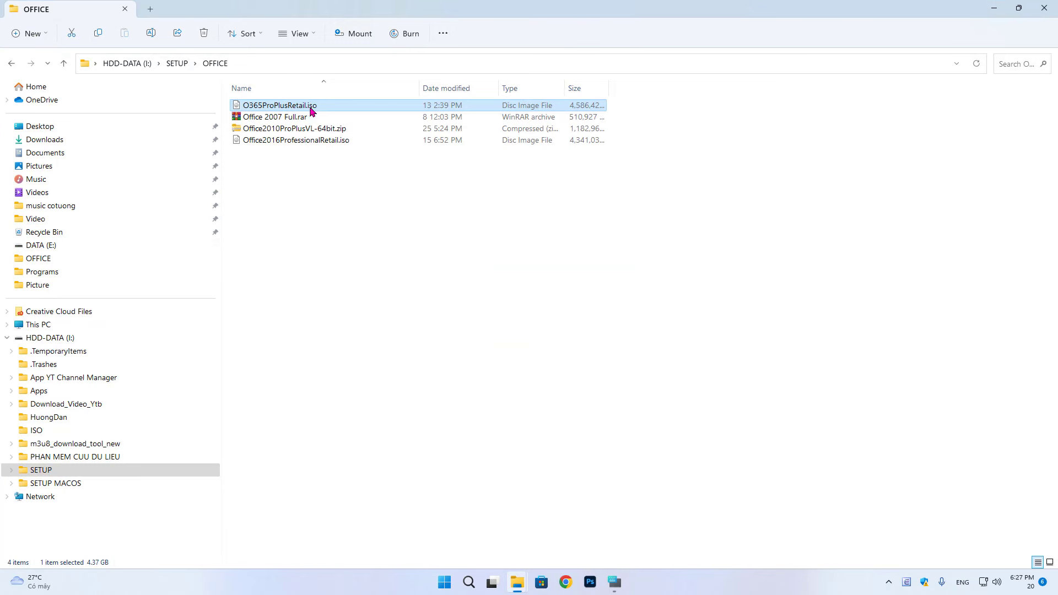
pyautogui.doubleClick(330, 106)
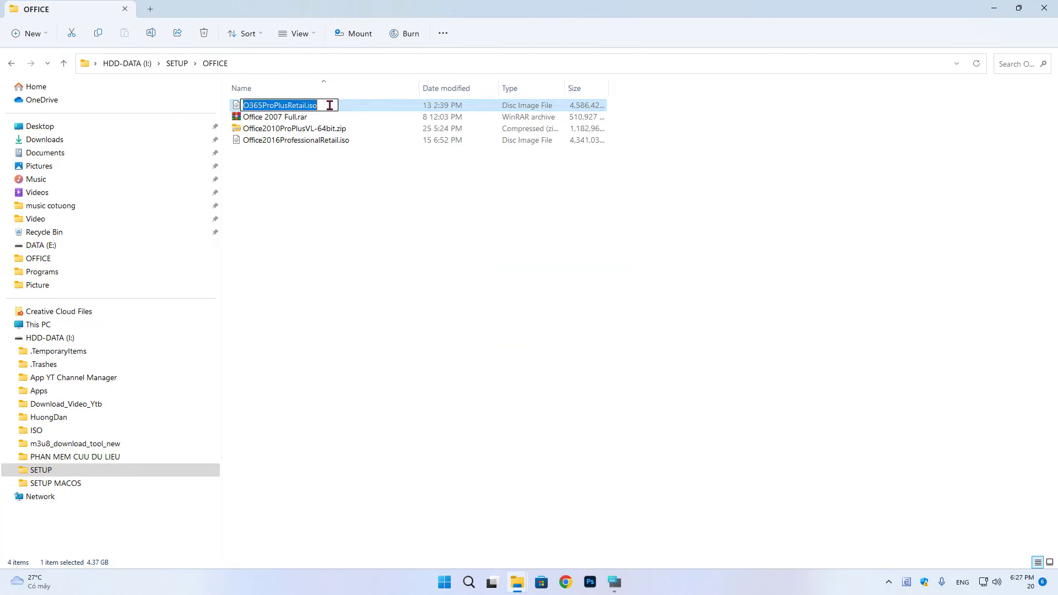
pyautogui.click(346, 106)
pyautogui.doubleClick(348, 108)
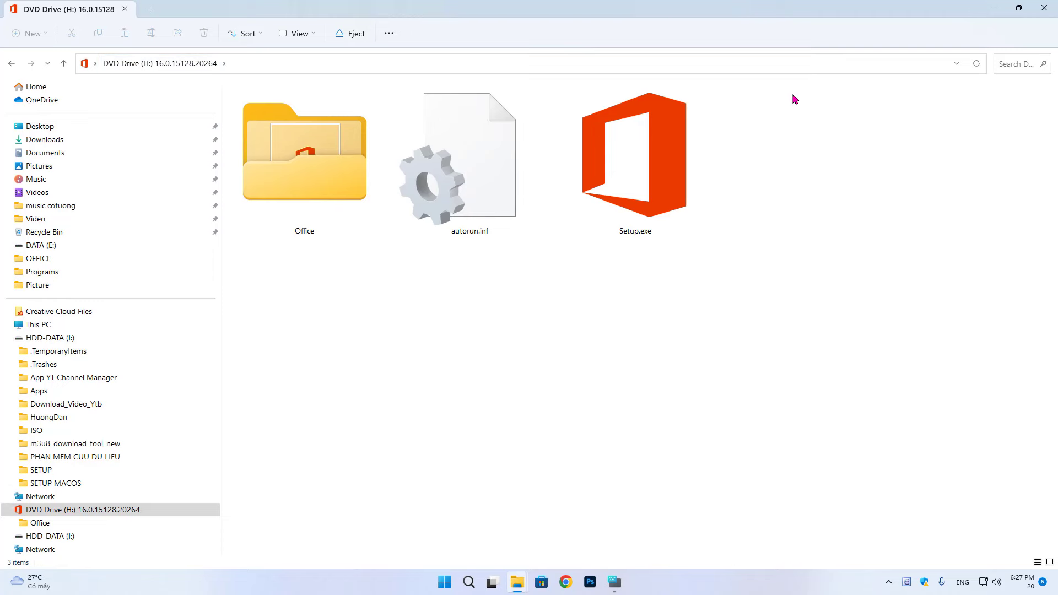
pyautogui.click(1019, 8)
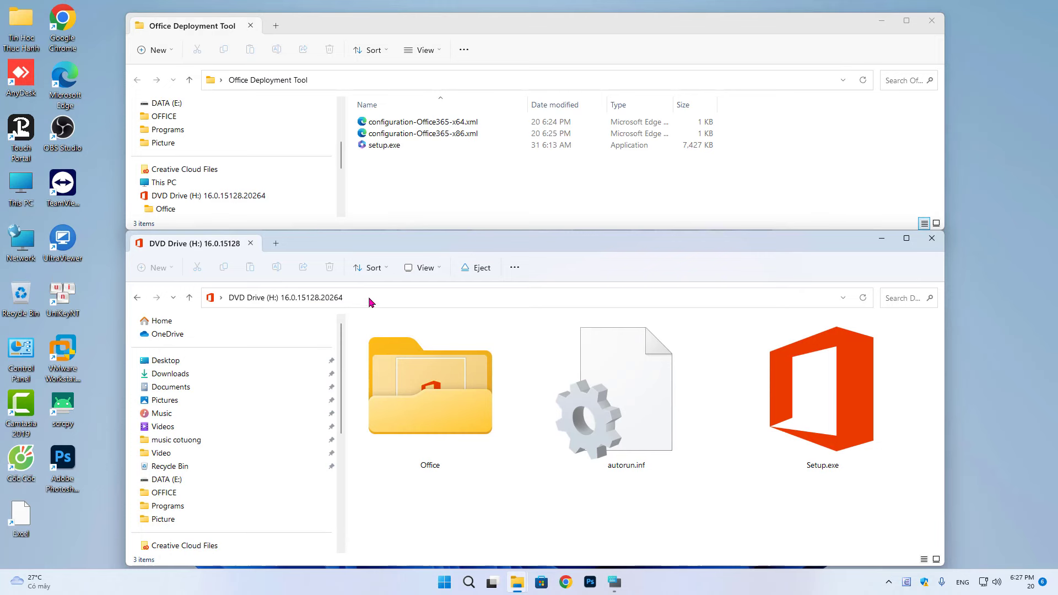
# Copy the H:\ path of the mounted Office DVD drive
pyautogui.click(401, 298)
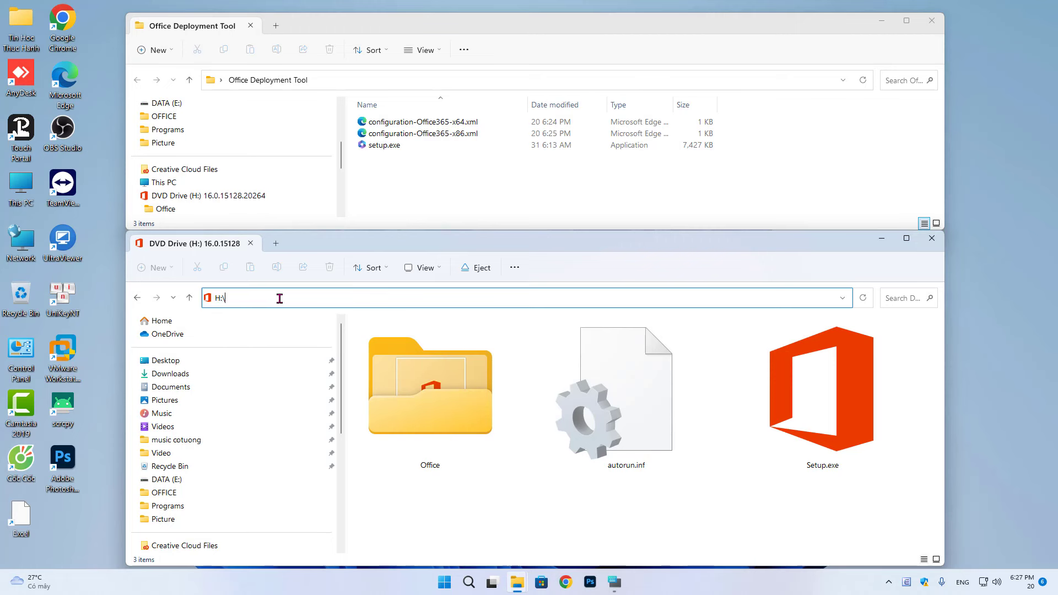
pyautogui.rightClick(218, 298)
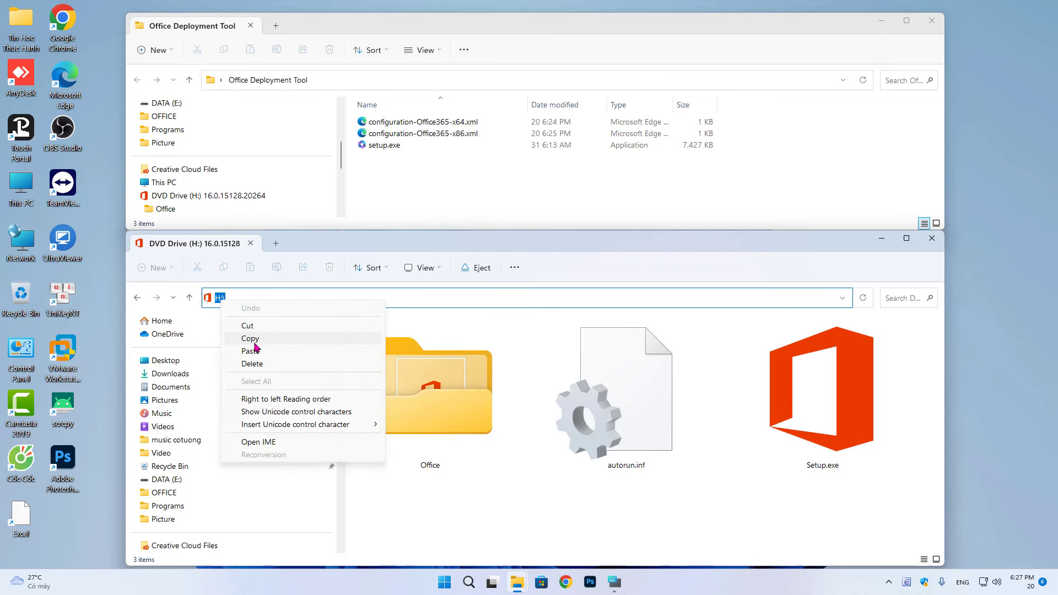
pyautogui.click(243, 339)
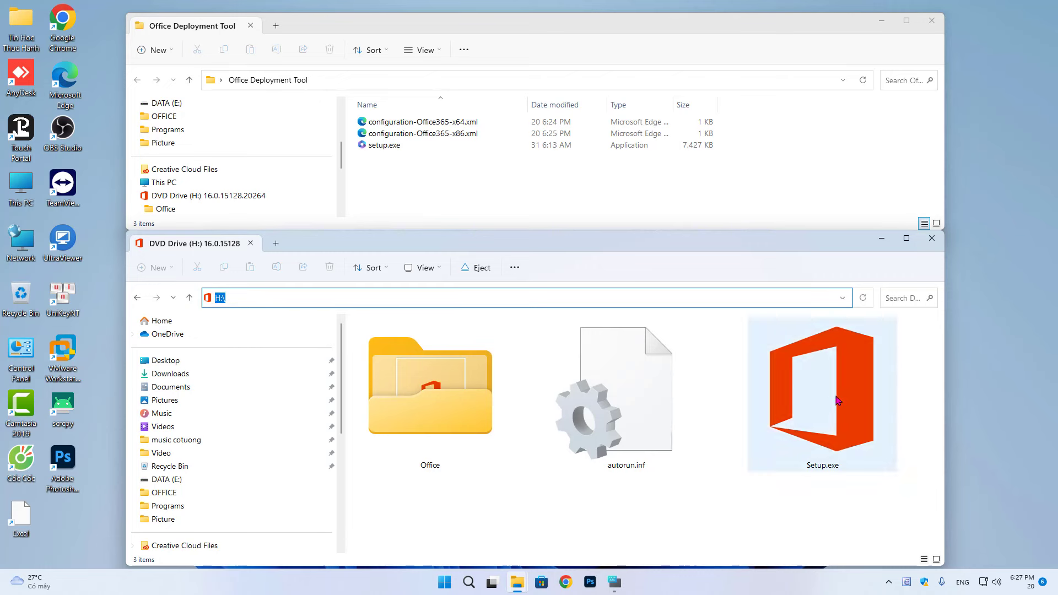
# Open configuration-Office365-x64.xml in Notepad, paste the copied H:\ path over its SourcePath value, and return to the DVD drive window
pyautogui.rightClick(432, 127)
pyautogui.moveTo(561, 187)
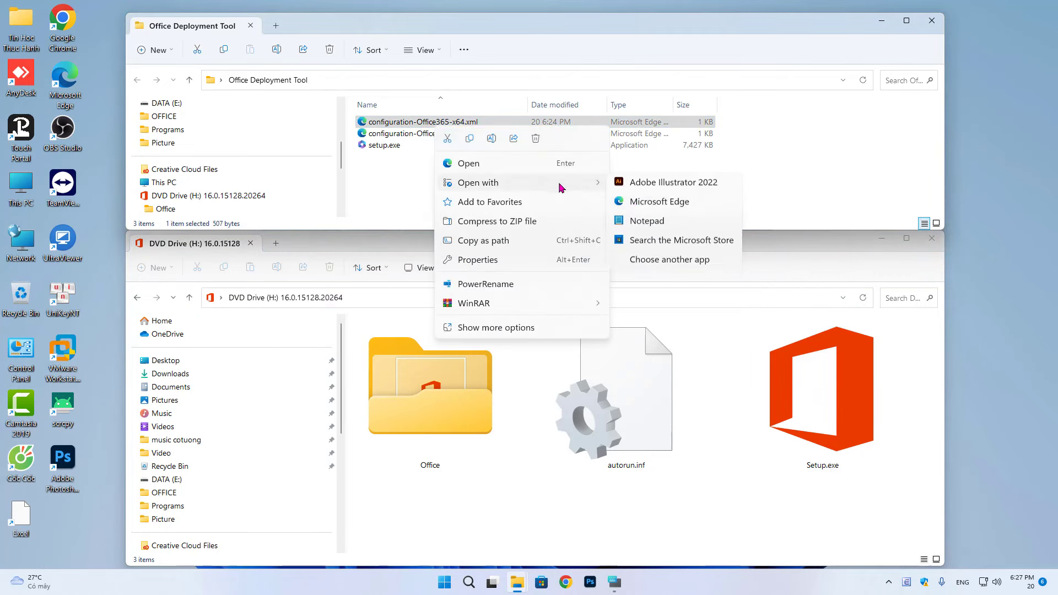
pyautogui.click(648, 221)
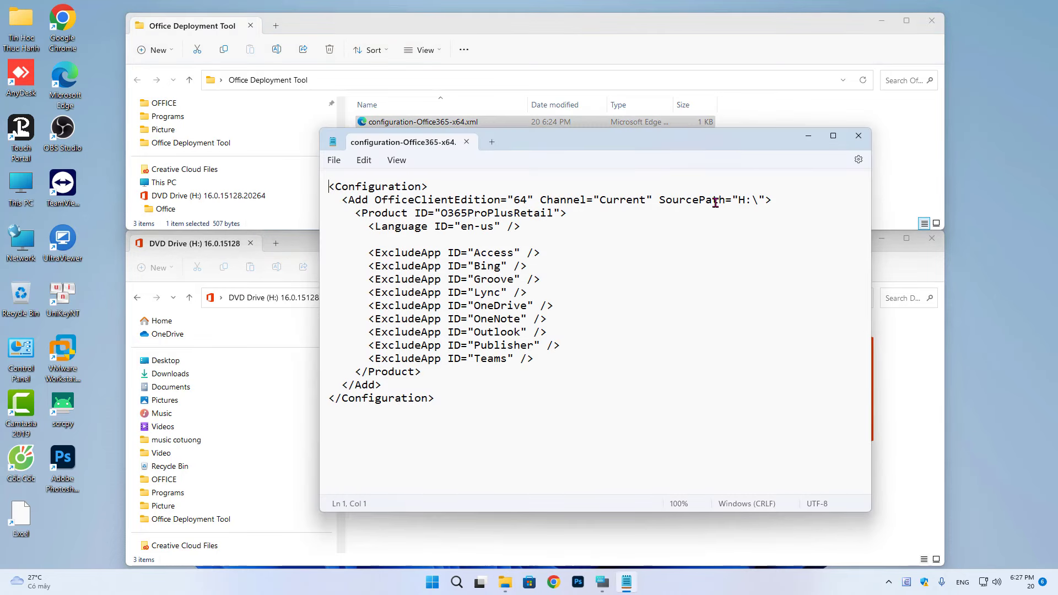
pyautogui.moveTo(738, 201); pyautogui.dragTo(757, 200)
pyautogui.rightClick(755, 199)
pyautogui.click(786, 282)
pyautogui.click(293, 250)
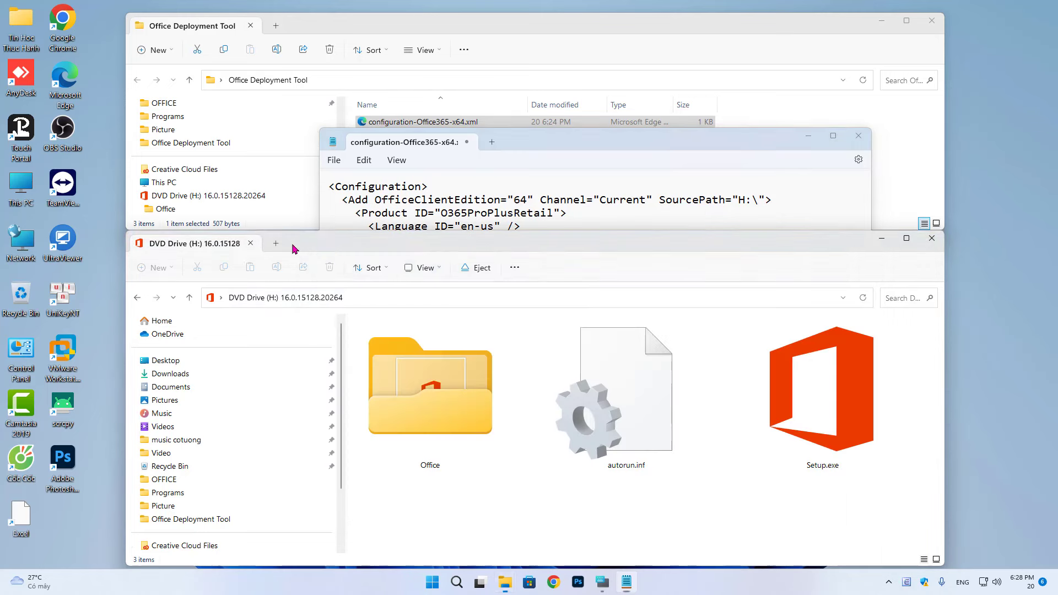
# Save the H:\ SourcePath change in configuration-Office365-x64.xml and close Notepad
pyautogui.click(592, 142)
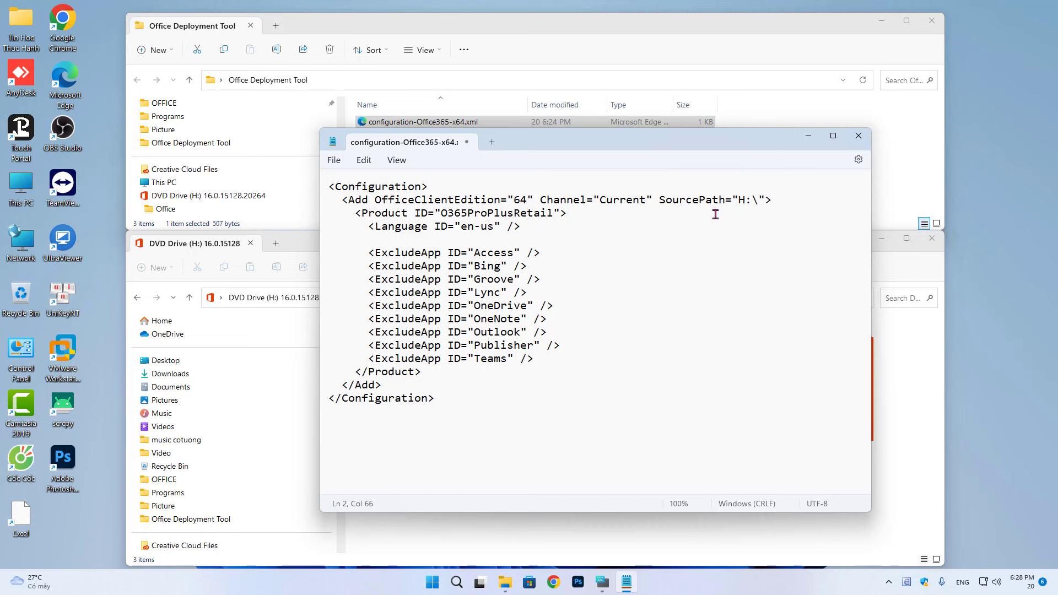
pyautogui.moveTo(739, 200); pyautogui.dragTo(759, 200)
pyautogui.click(335, 161)
pyautogui.click(355, 239)
pyautogui.click(857, 136)
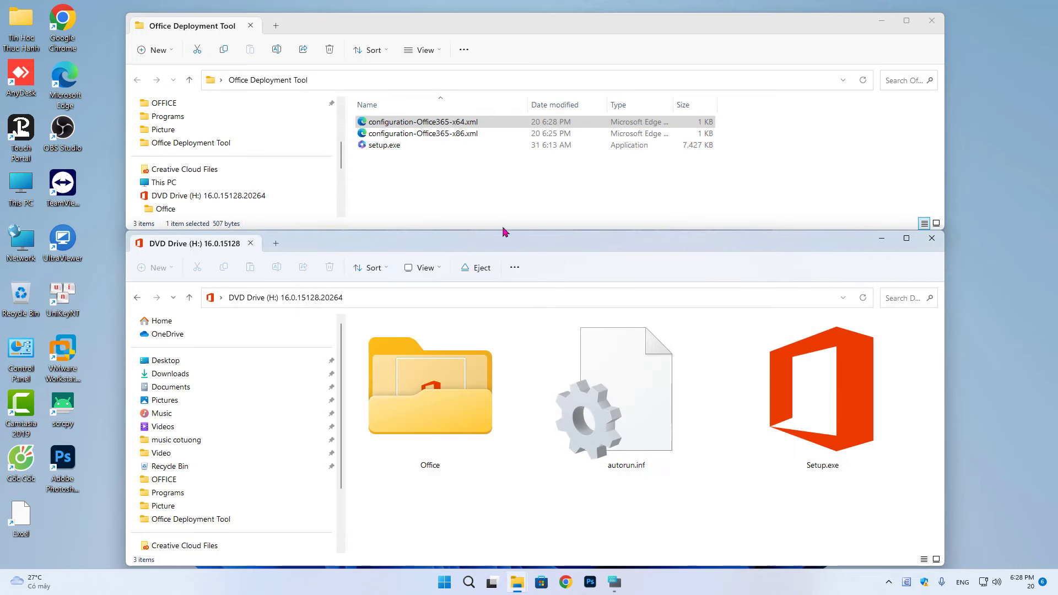
# Minimize the DVD Drive (H:) window and move the Office Deployment Tool window slightly up toward the screen's upper edge
pyautogui.click(483, 202)
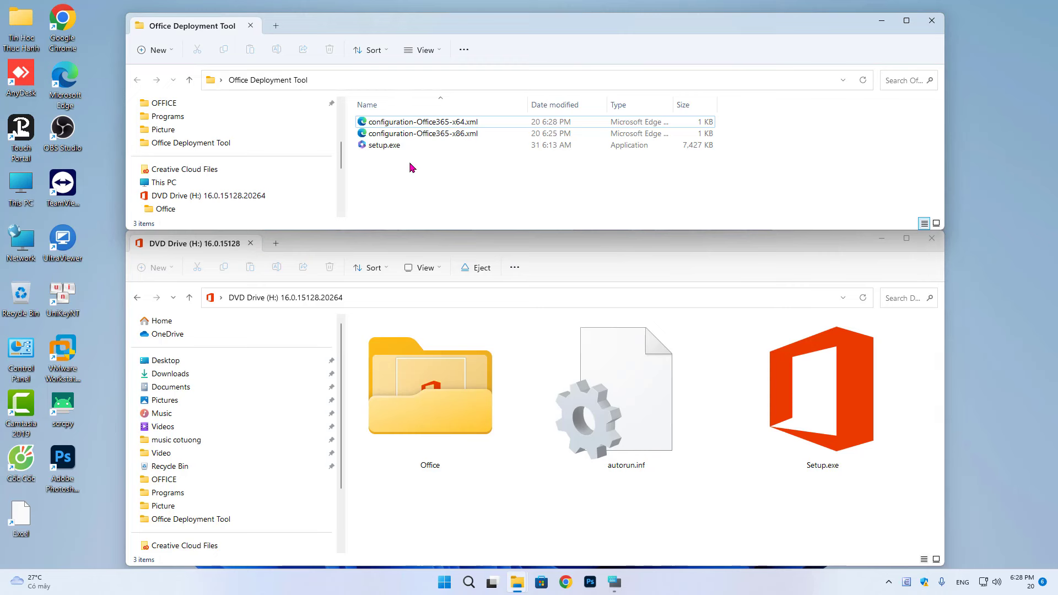
pyautogui.click(882, 239)
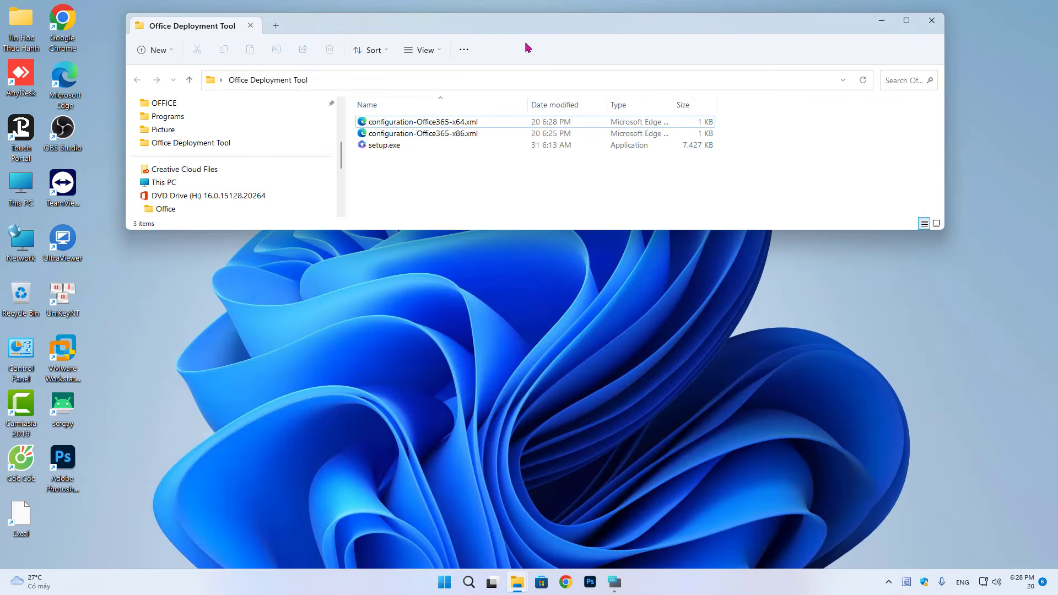
pyautogui.moveTo(528, 29); pyautogui.dragTo(532, 22)
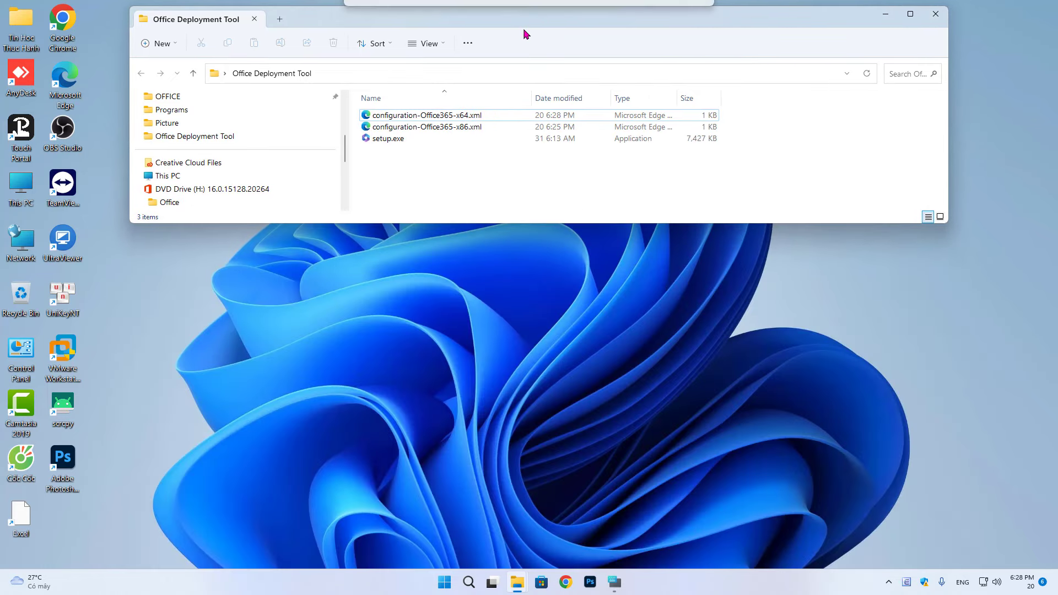
pyautogui.click(411, 153)
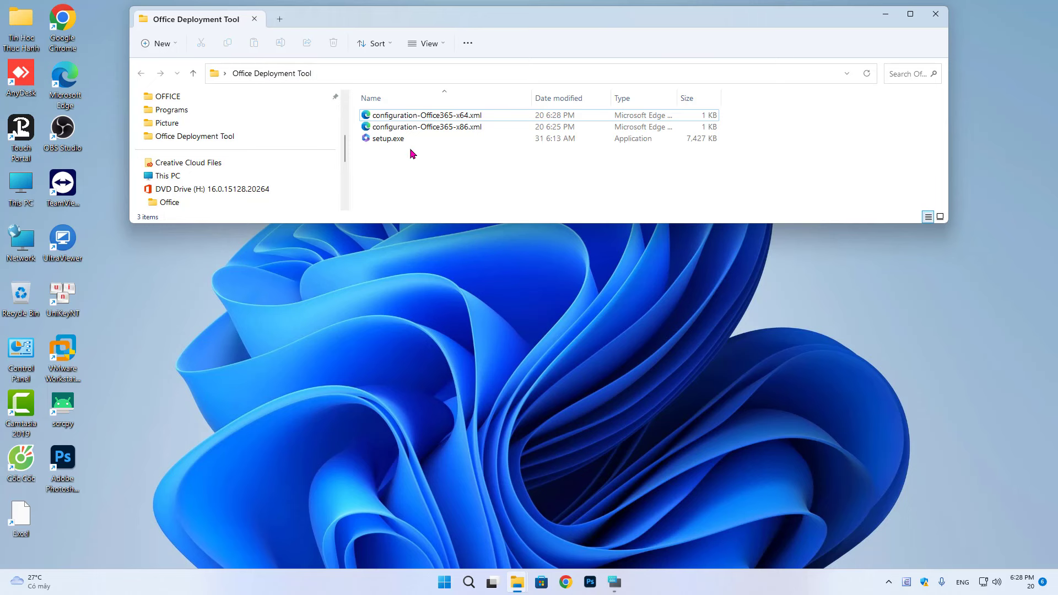
pyautogui.rightClick(412, 170)
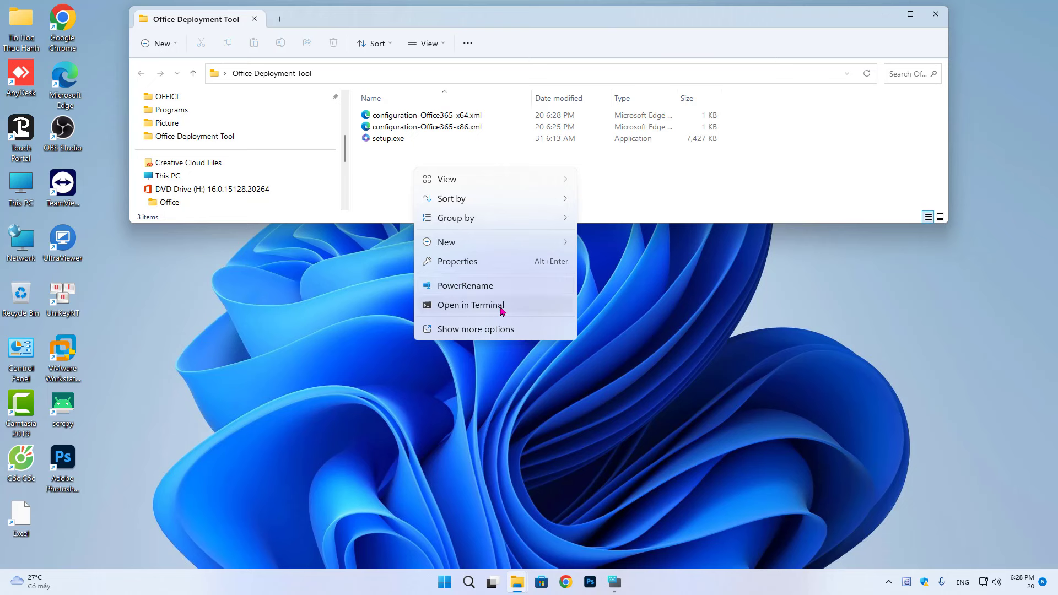
pyautogui.click(484, 330)
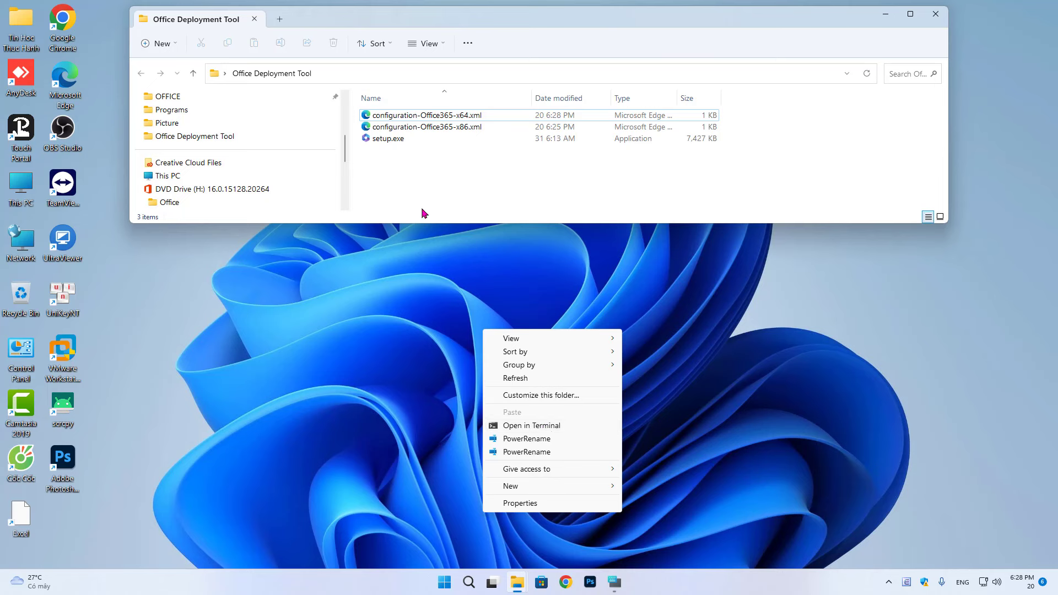
pyautogui.click(384, 175)
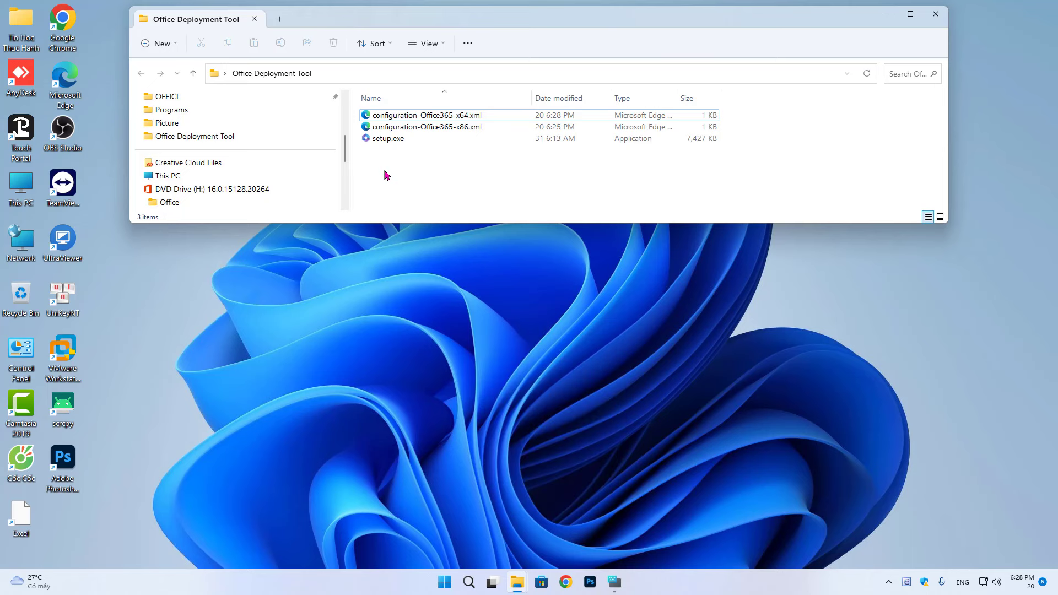
# Bring up the On-Screen Keyboard with Shift held down and place it low on the desktop, clear of the folder window
pyautogui.click(615, 582)
pyautogui.moveTo(567, 401); pyautogui.dragTo(559, 297)
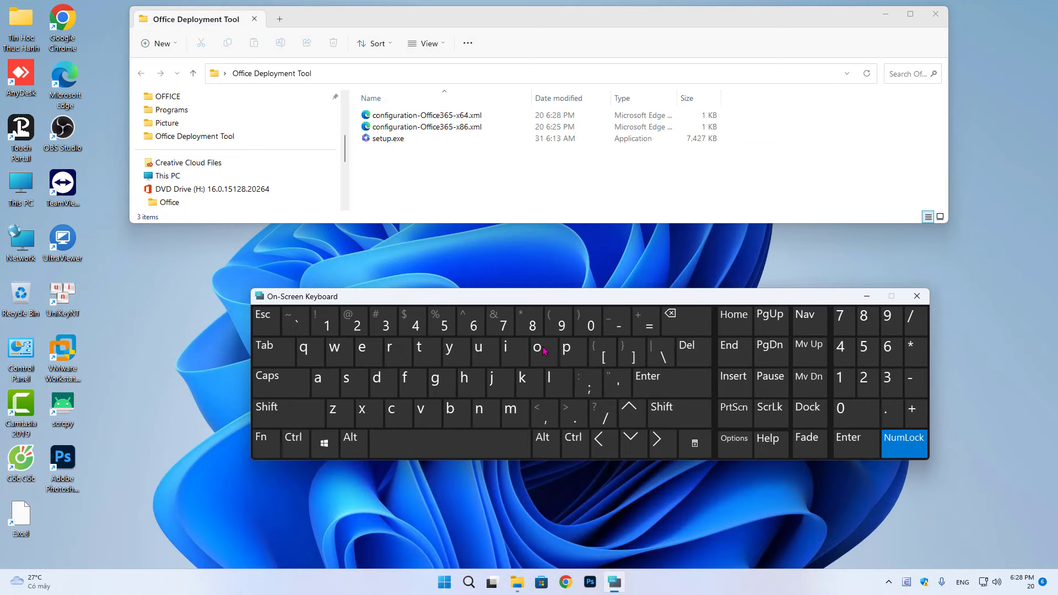
pyautogui.click(282, 421)
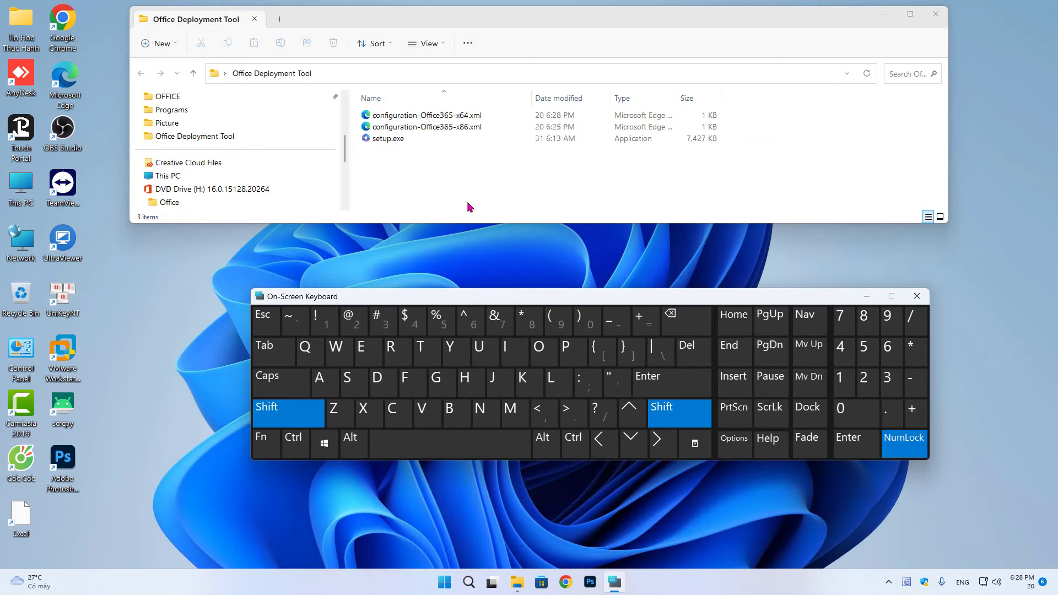
pyautogui.rightClick(426, 166)
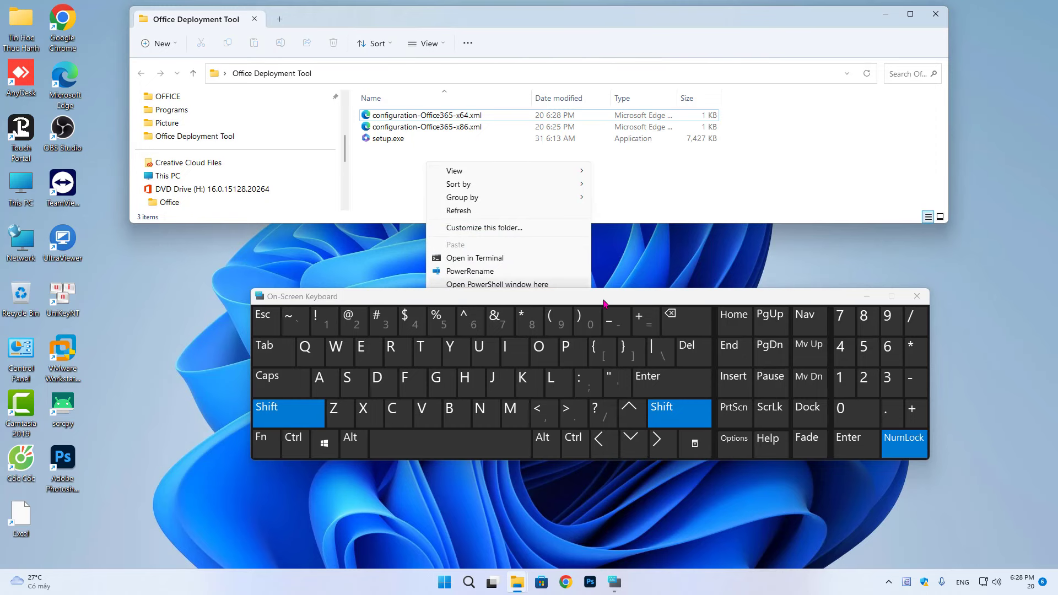
pyautogui.moveTo(607, 302); pyautogui.dragTo(595, 406)
pyautogui.click(496, 184)
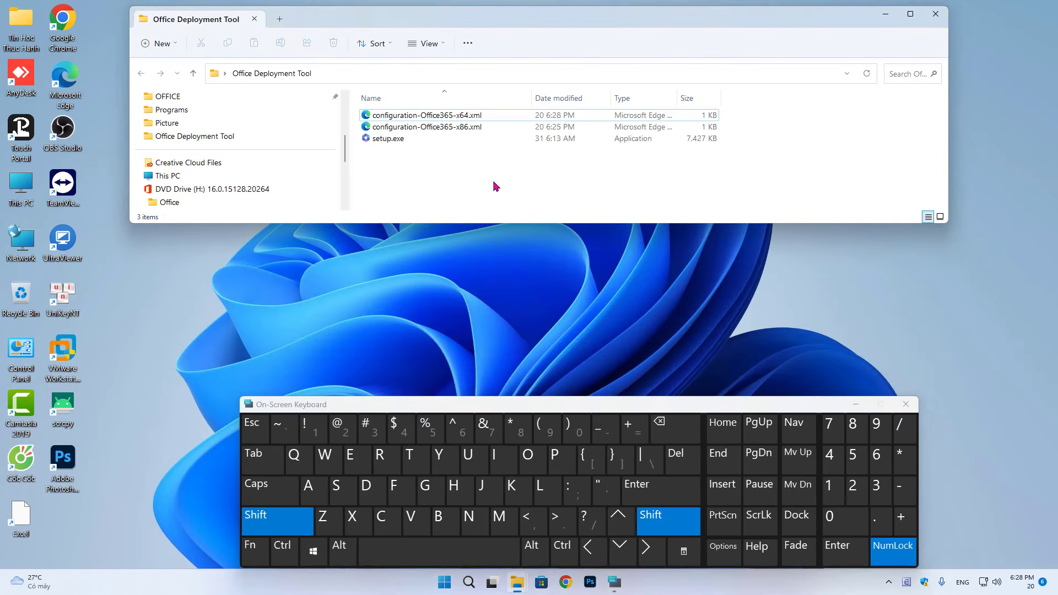
# Open a terminal in the Office Deployment Tool folder and move its window down and toward the desktop icons
pyautogui.rightClick(465, 159)
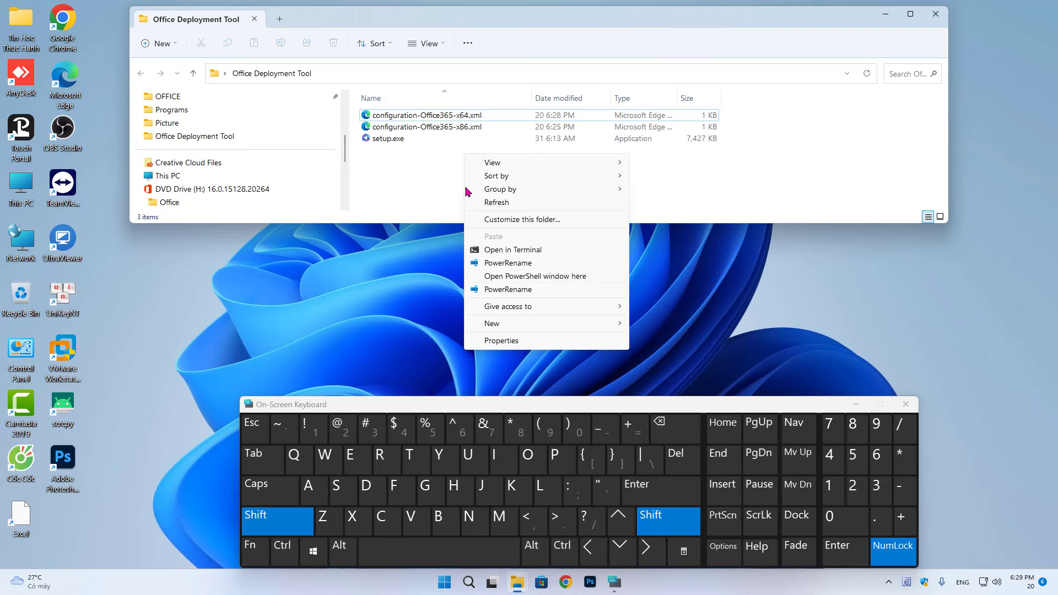
pyautogui.click(546, 251)
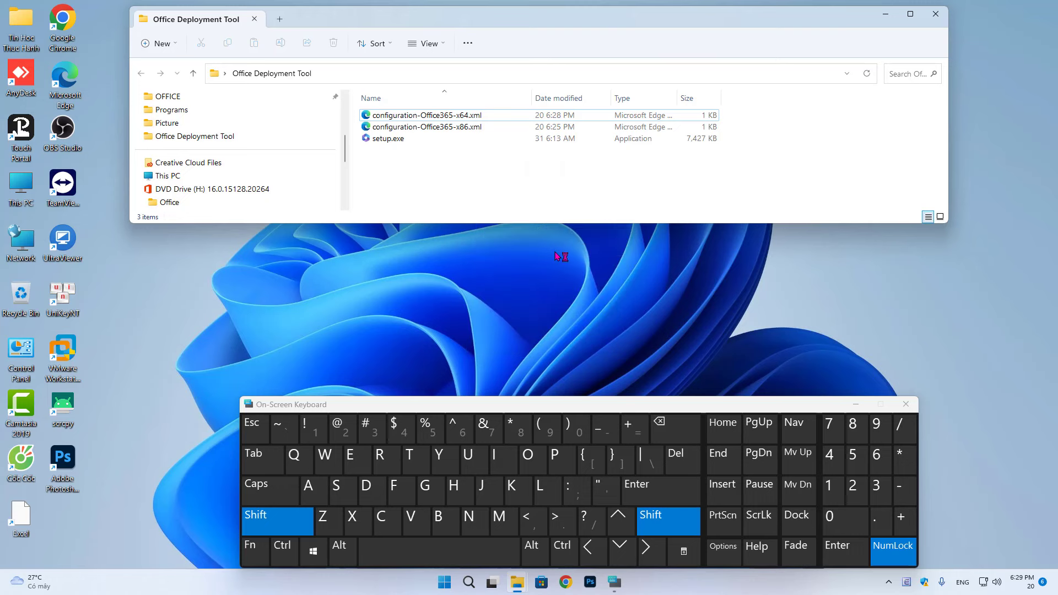
pyautogui.moveTo(567, 126); pyautogui.dragTo(448, 197)
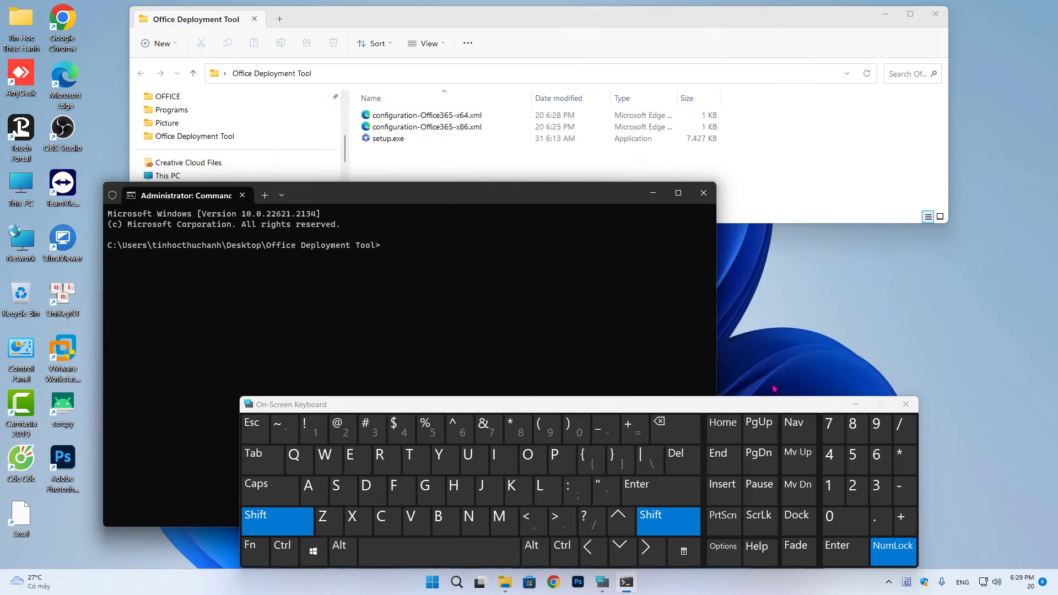
# With the On-Screen Keyboard minimized, enlarge the terminal text and widen the terminal window directly below the Office Deployment Tool window
pyautogui.click(856, 404)
pyautogui.scroll(2, 454, 331)
pyautogui.scroll(2, 454, 332)
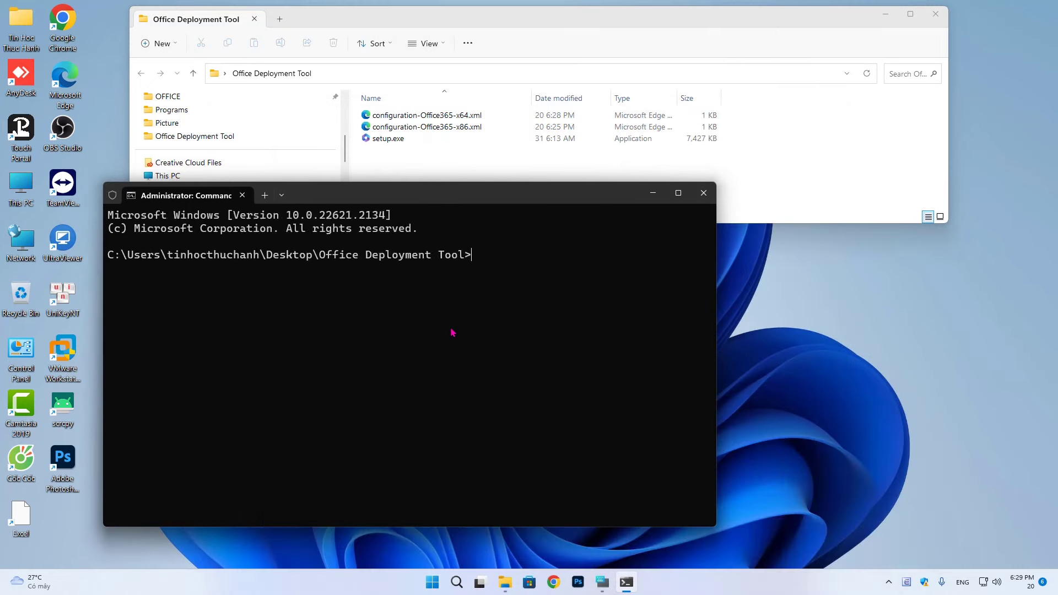
pyautogui.moveTo(440, 180); pyautogui.dragTo(440, 227)
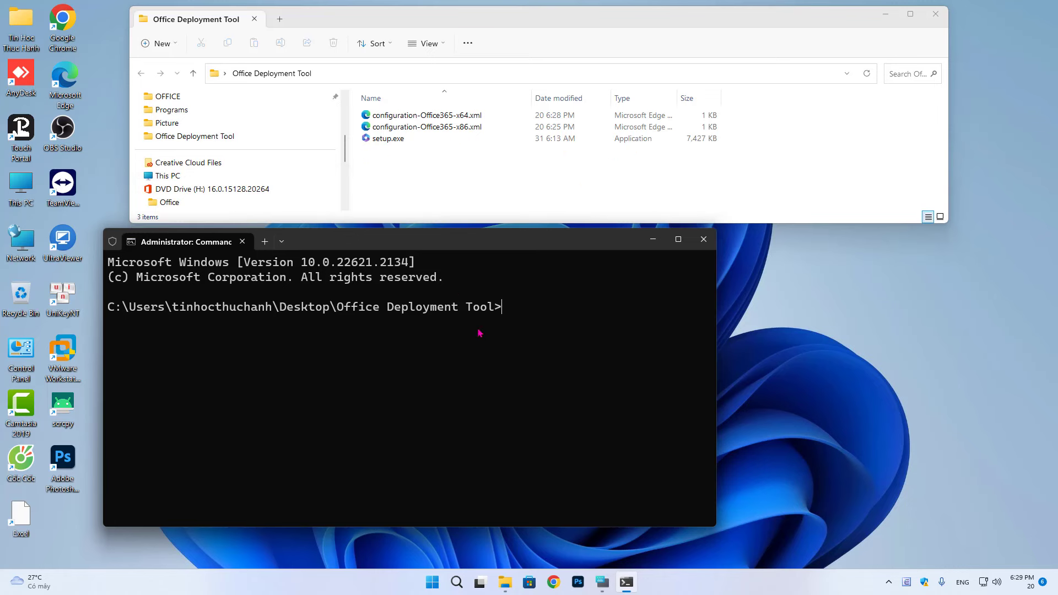
pyautogui.click(602, 582)
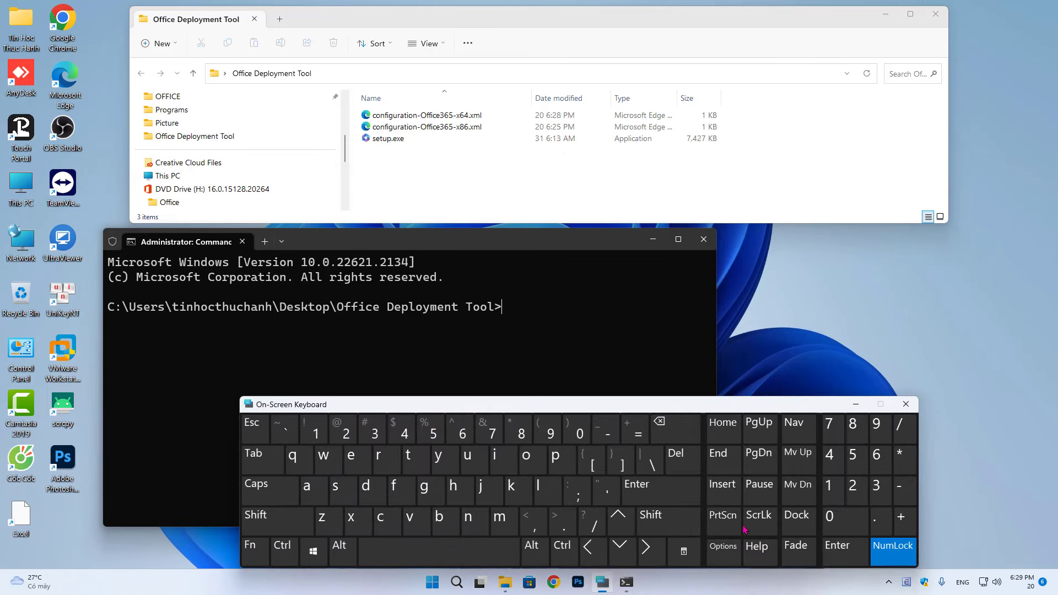
pyautogui.click(856, 404)
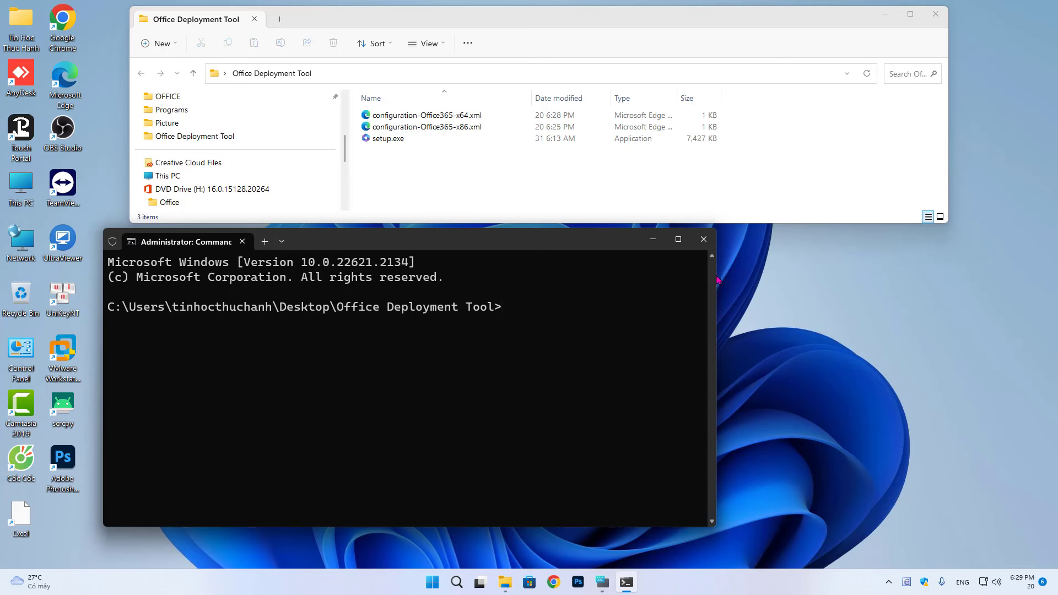
pyautogui.moveTo(718, 280); pyautogui.dragTo(1016, 279)
pyautogui.moveTo(574, 247); pyautogui.dragTo(505, 244)
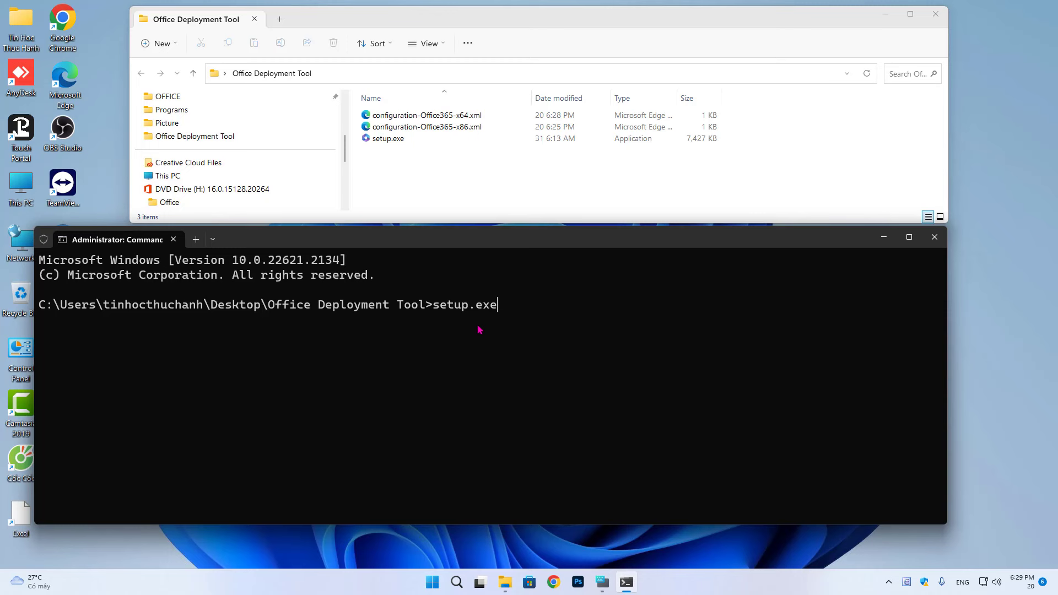
# Enter setup.exe /configure at the terminal prompt, followed by a space, with the text enlarged further
pyautogui.hotkey('ctrl', '+')
pyautogui.hotkey('ctrl', '+')
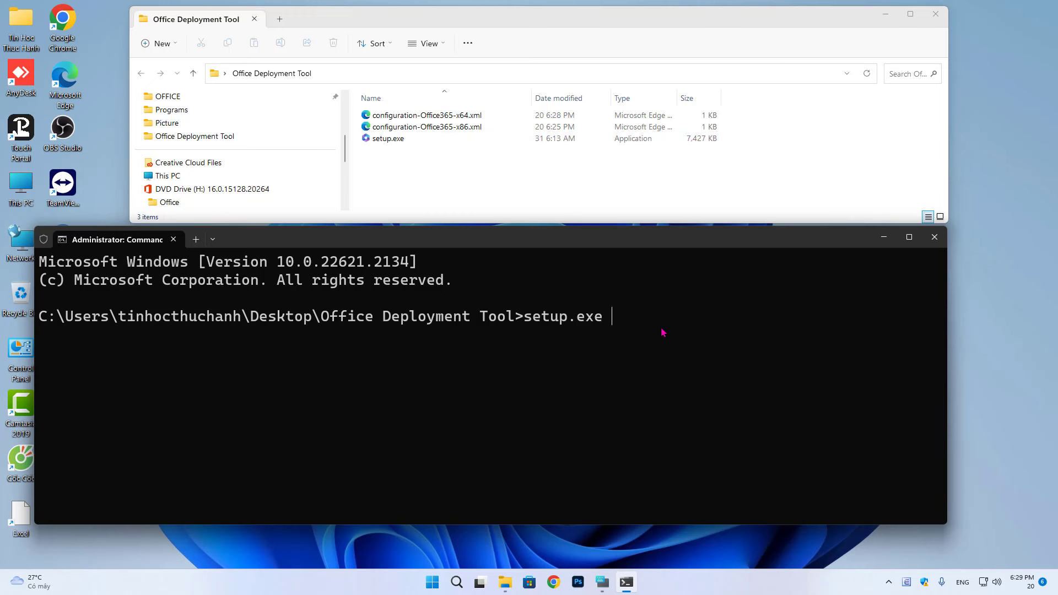
pyautogui.write('/')
pyautogui.write('config')
pyautogui.write('r')
pyautogui.write('ure')
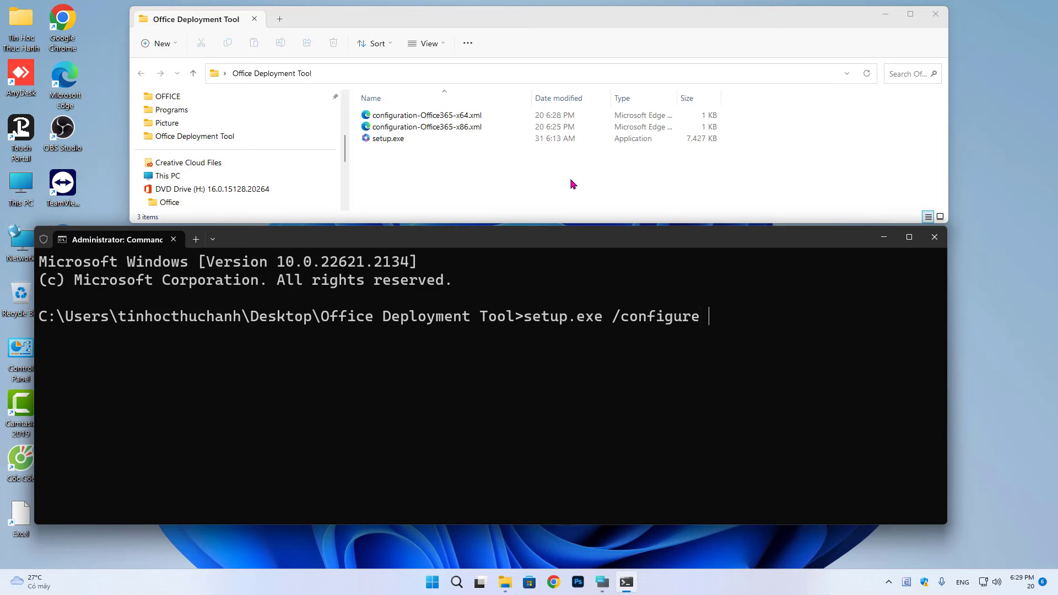
# Copy the full file name configuration-Office365-x64.xml, append it to the setup.exe /configure command, and shrink the text to fit one line
pyautogui.click(398, 116)
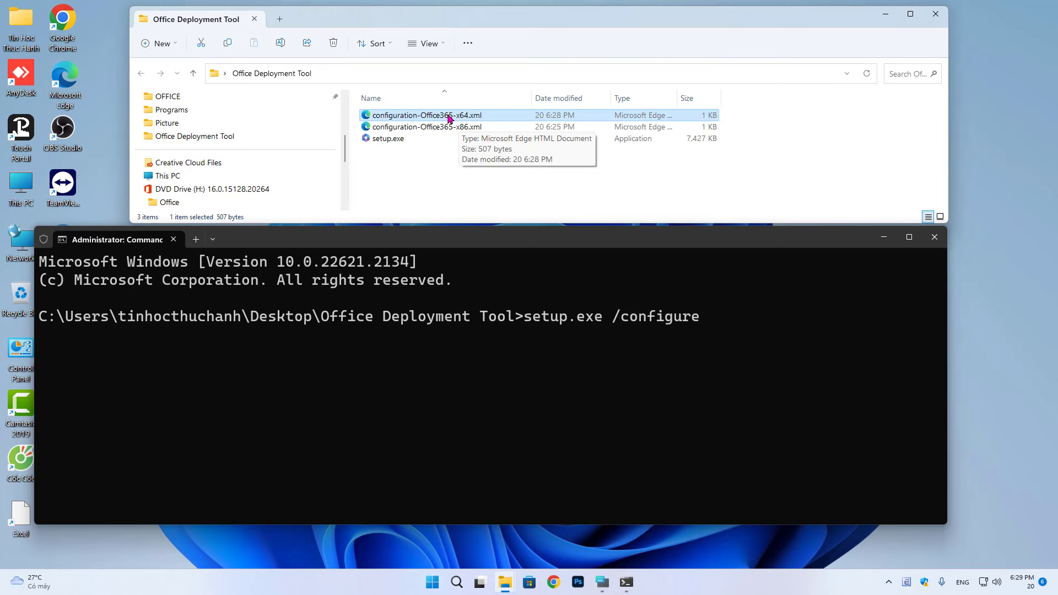
pyautogui.rightClick(449, 117)
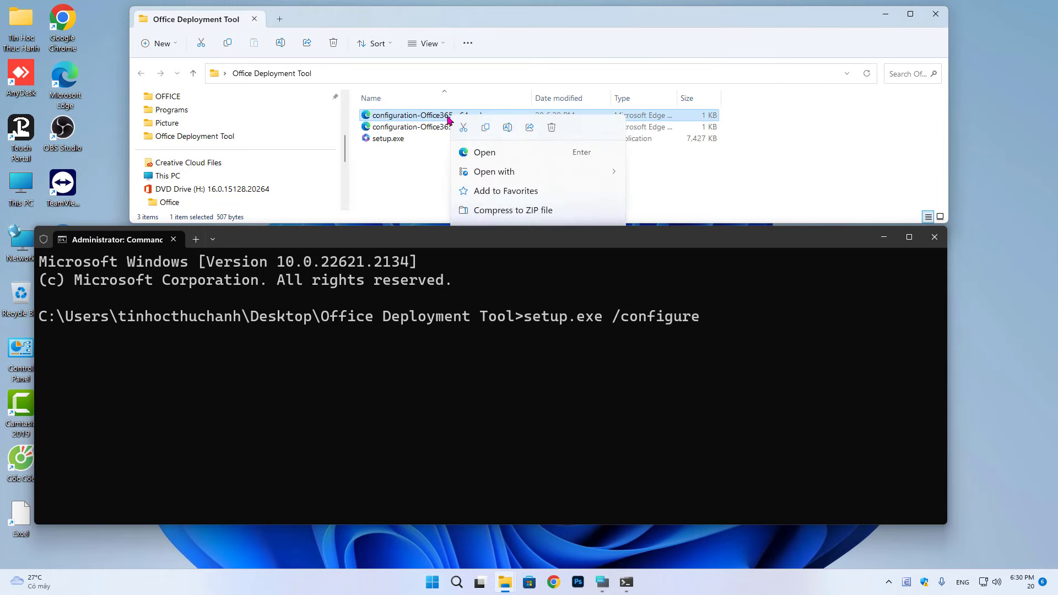
pyautogui.click(507, 127)
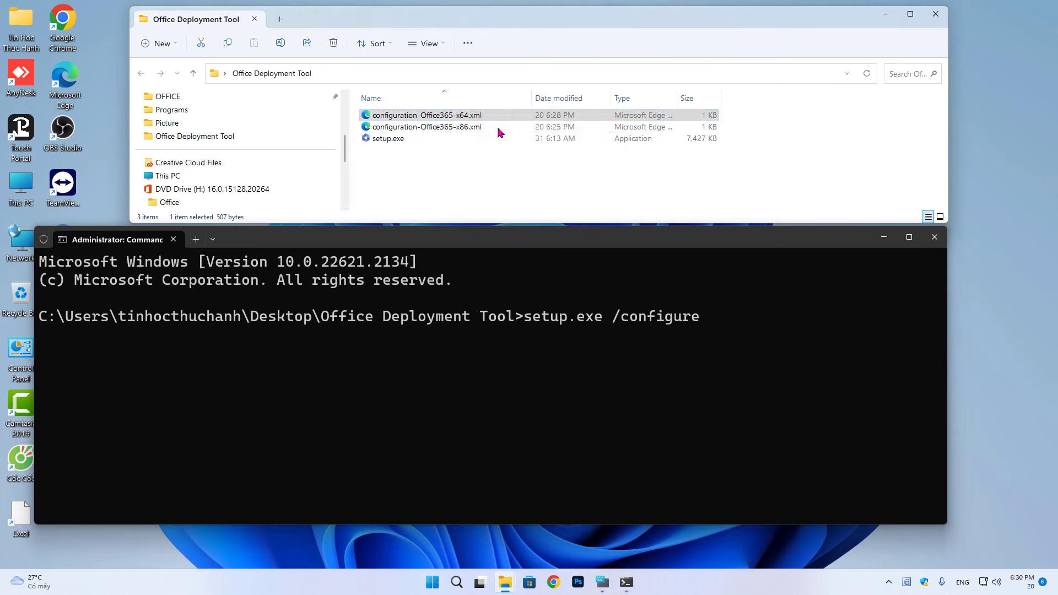
pyautogui.moveTo(489, 115); pyautogui.dragTo(365, 115)
pyautogui.hotkey('ctrl', 'c')
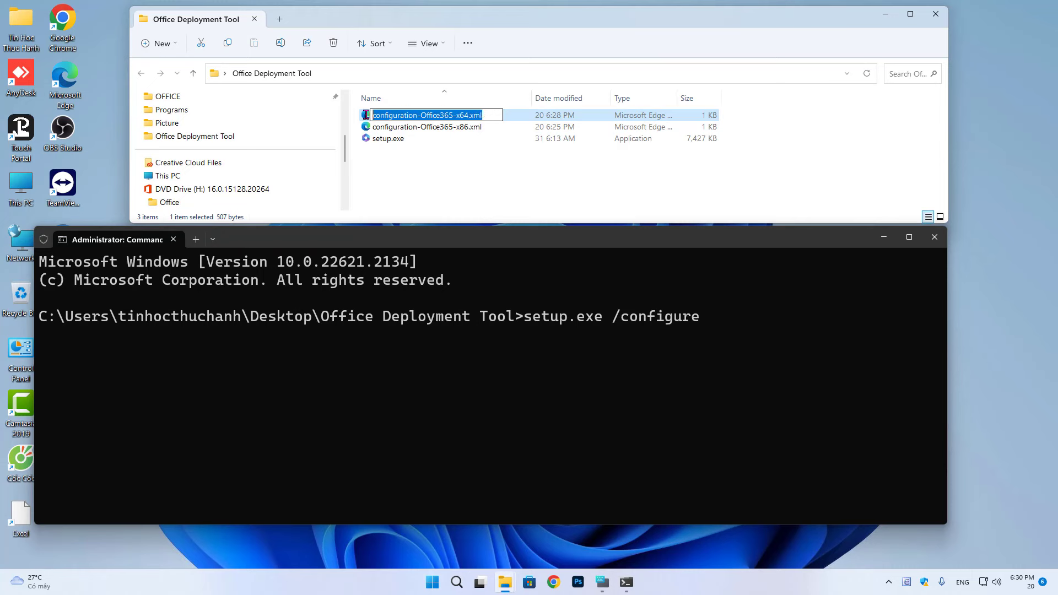
pyautogui.rightClick(404, 116)
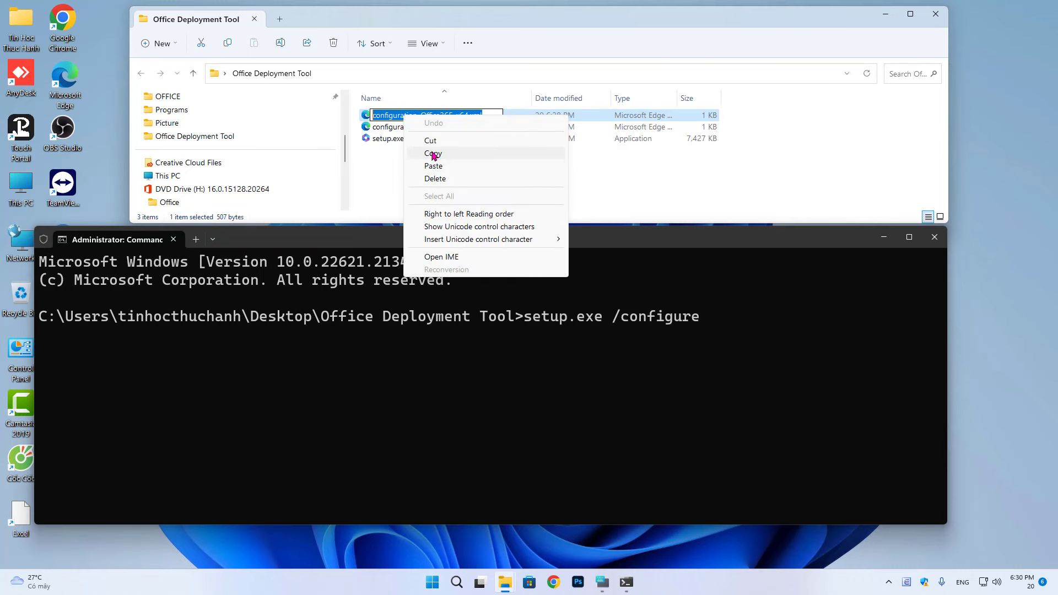
pyautogui.click(436, 156)
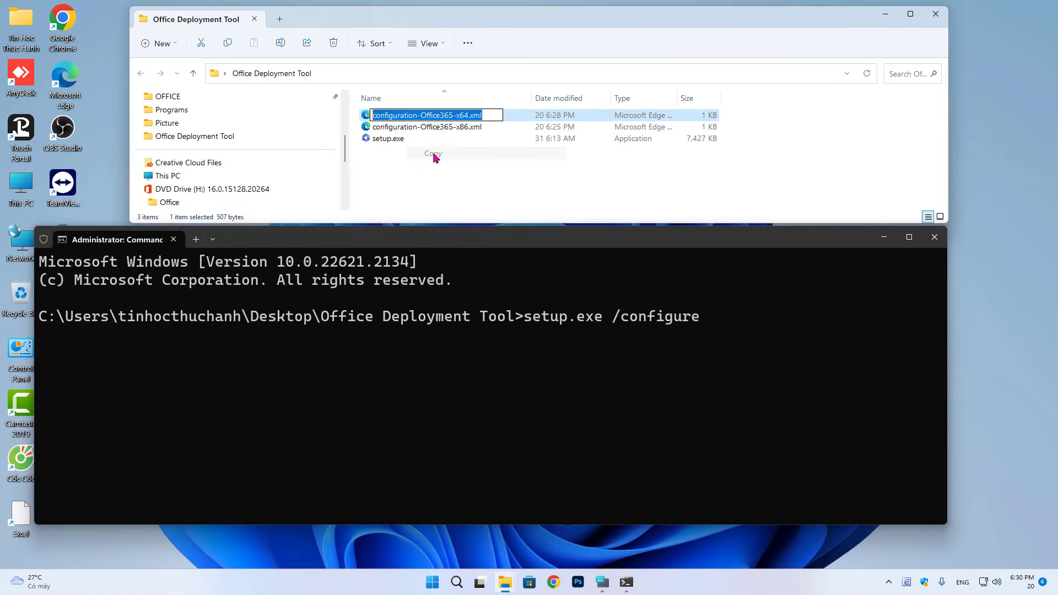
pyautogui.click(761, 335)
pyautogui.hotkey('ctrl', 'v')
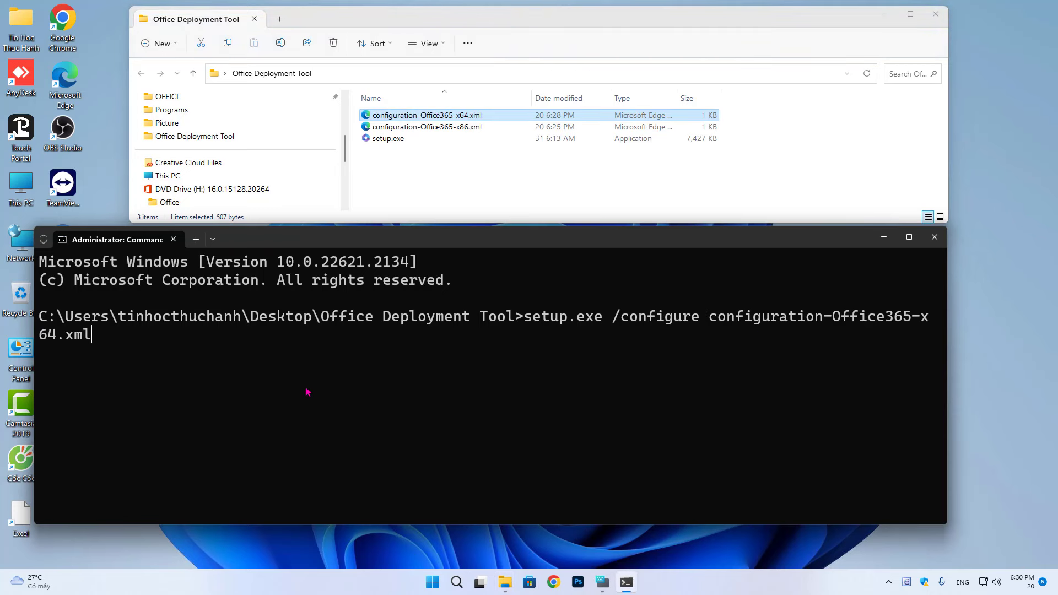
pyautogui.hotkey('ctrl', '-')
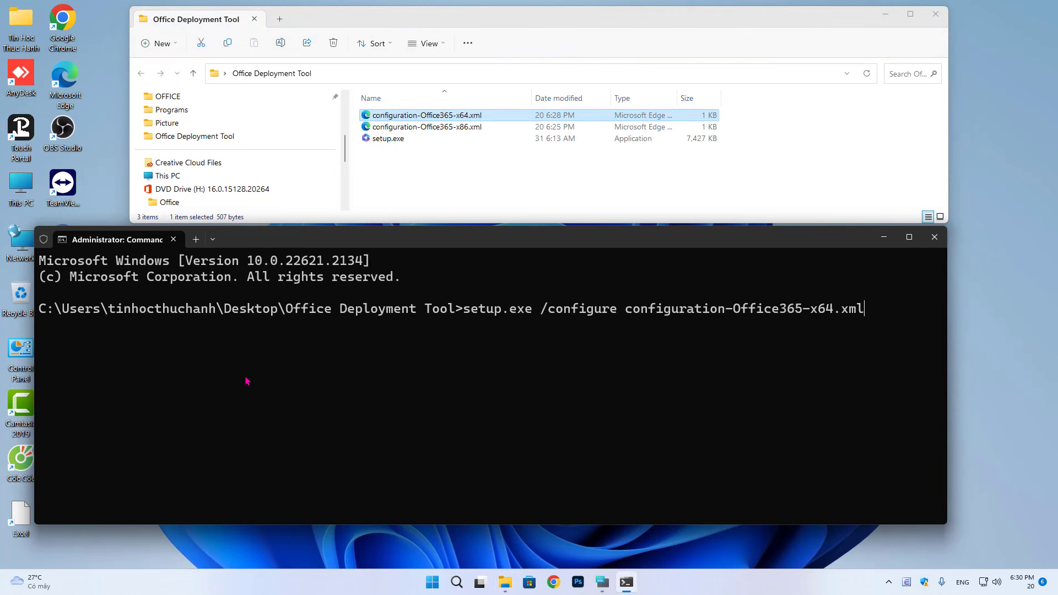
# Highlight the complete setup.exe /configure configuration-Office365-x64.xml command to check it, and clear the highlight
pyautogui.moveTo(461, 310)
pyautogui.mouseDown()
pyautogui.moveTo(820, 323)
pyautogui.moveTo(726, 311)
pyautogui.moveTo(466, 312)
pyautogui.mouseUp()
pyautogui.click(820, 324)
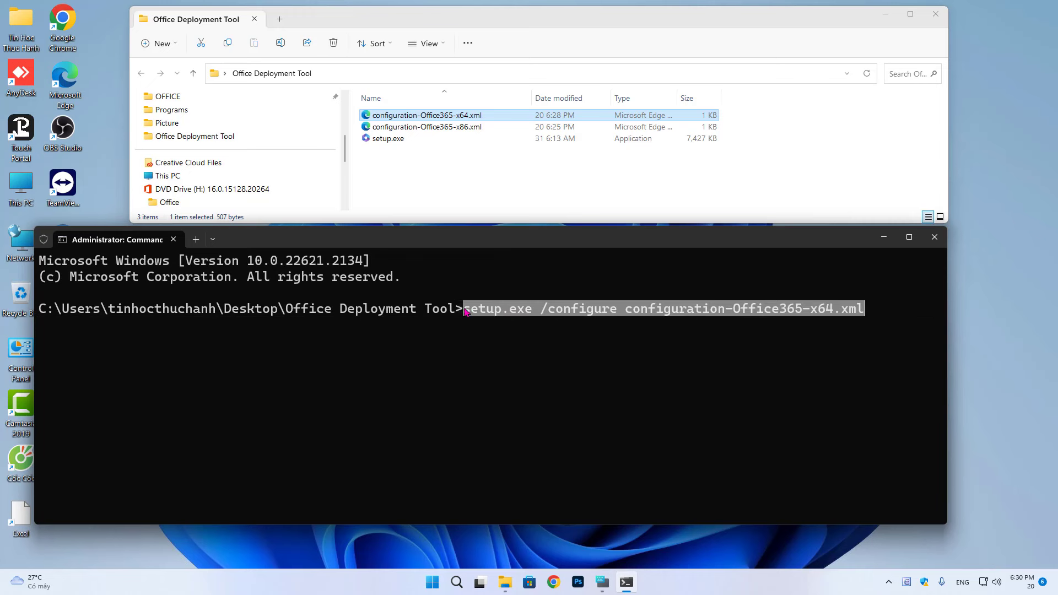
pyautogui.click(556, 334)
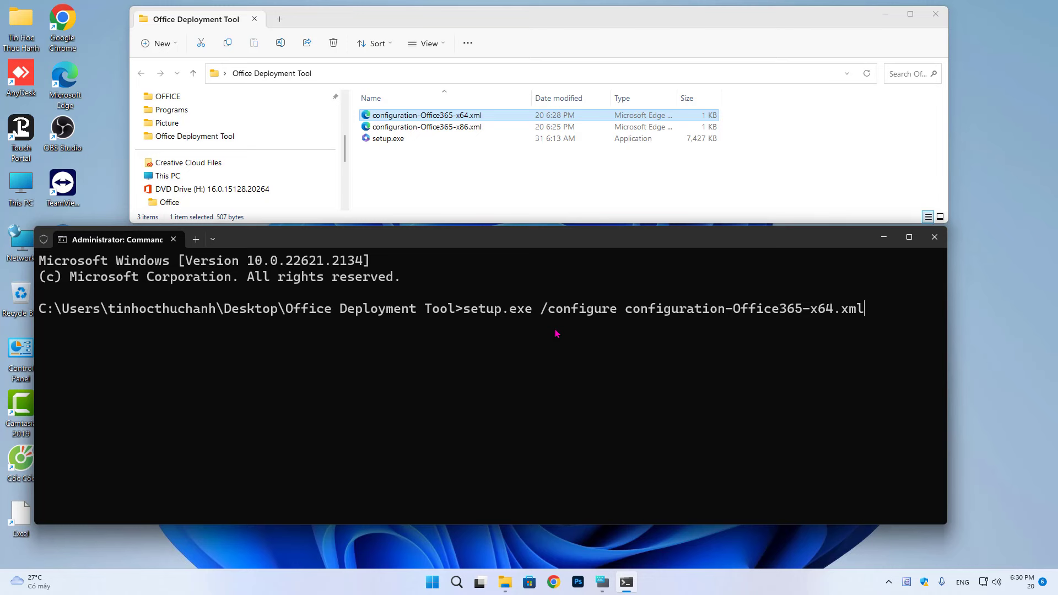
# Open a PowerShell window in the Office Deployment Tool folder, minimize the On-Screen Keyboard, and resize PowerShell to leave the existing command visible above it
pyautogui.click(456, 189)
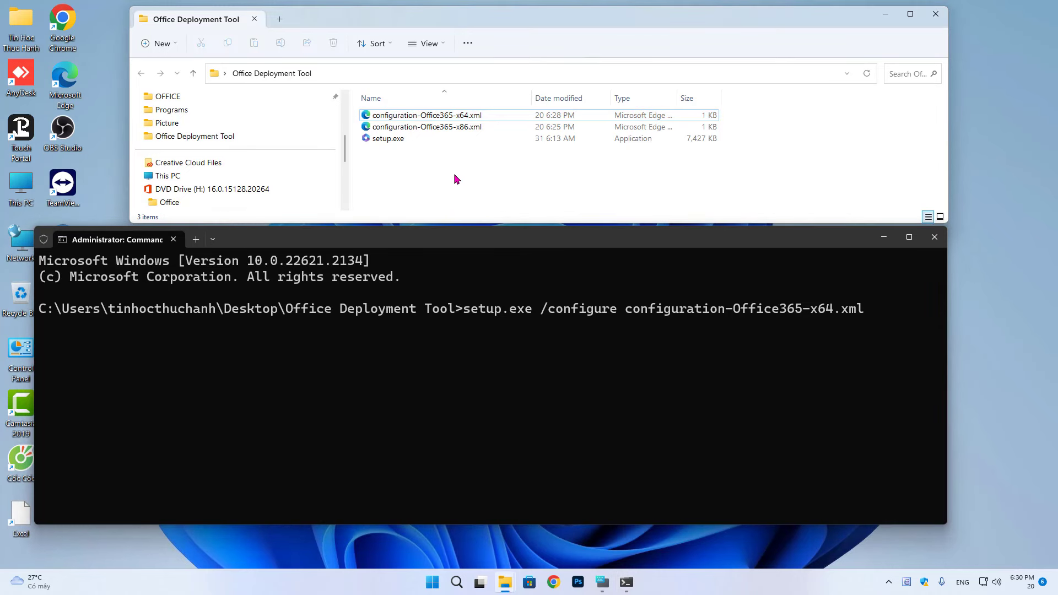
pyautogui.click(599, 576)
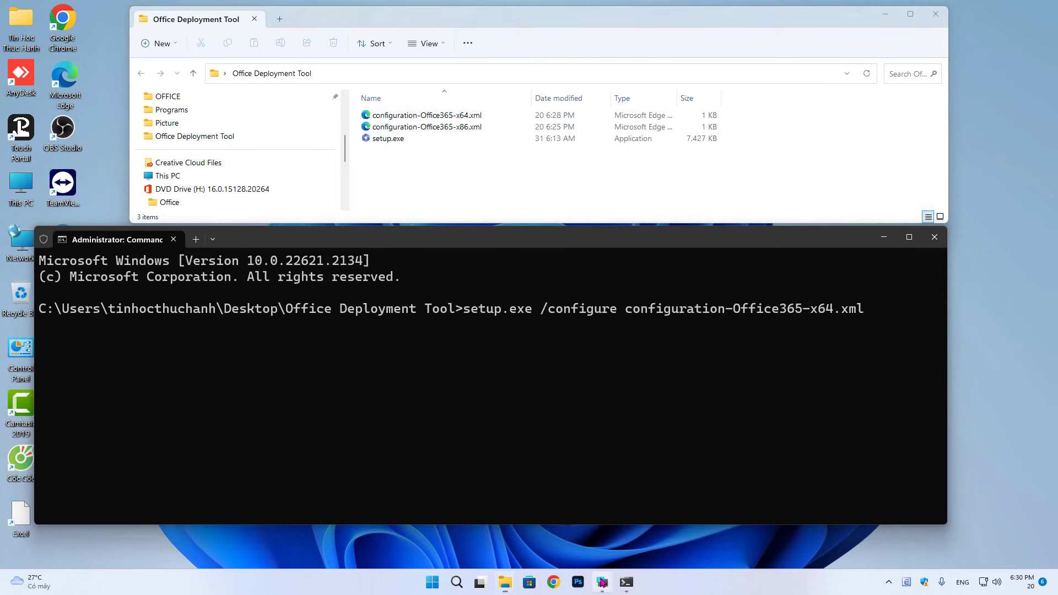
pyautogui.click(271, 530)
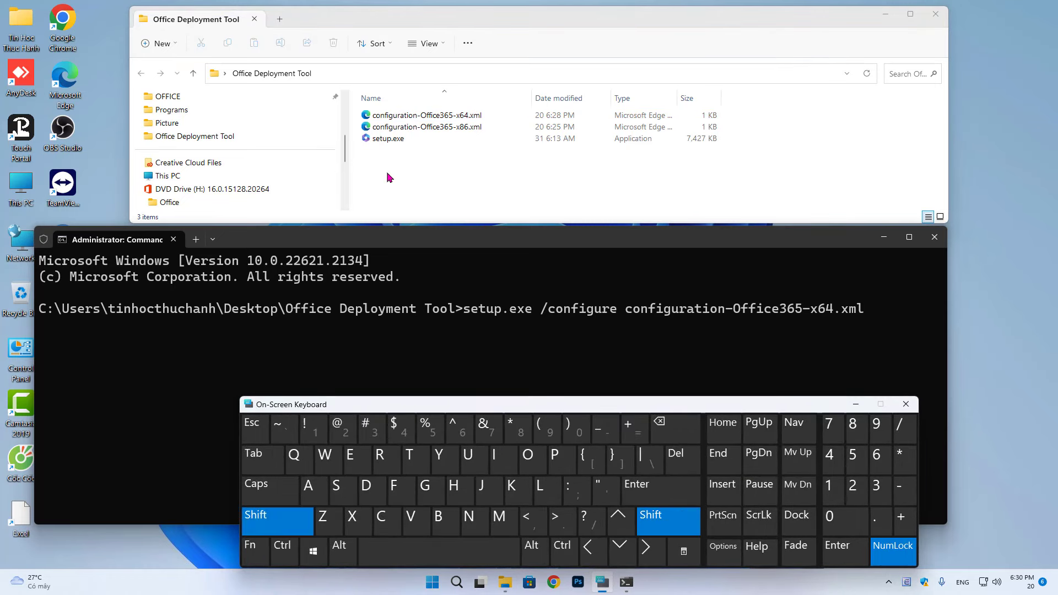
pyautogui.click(388, 163)
pyautogui.keyDown('shift'); pyautogui.rightClick(386, 160); pyautogui.keyUp('shift')
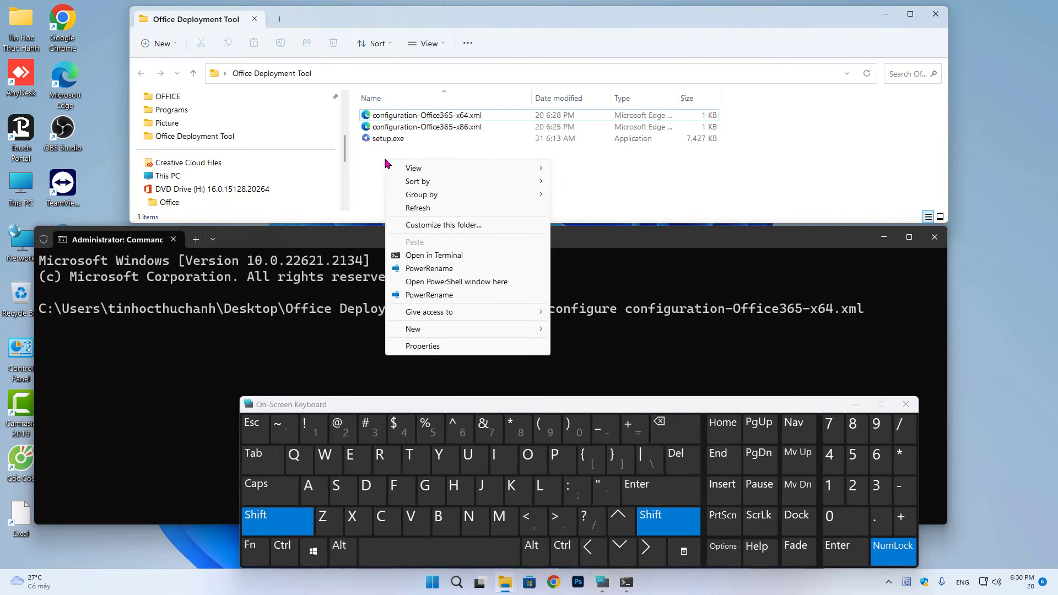
pyautogui.click(447, 282)
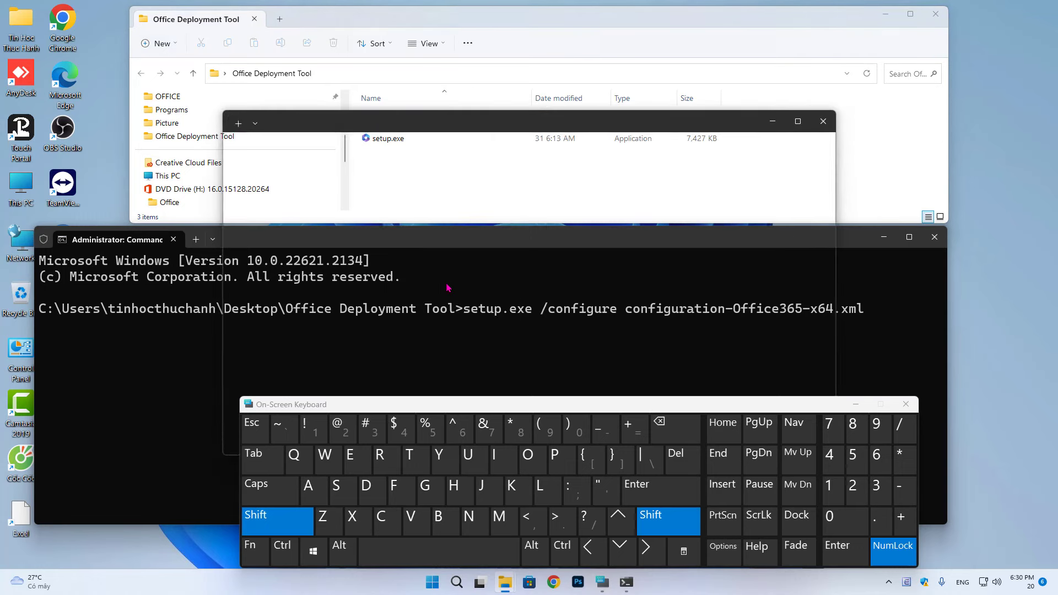
pyautogui.click(852, 406)
pyautogui.moveTo(471, 124); pyautogui.dragTo(411, 137)
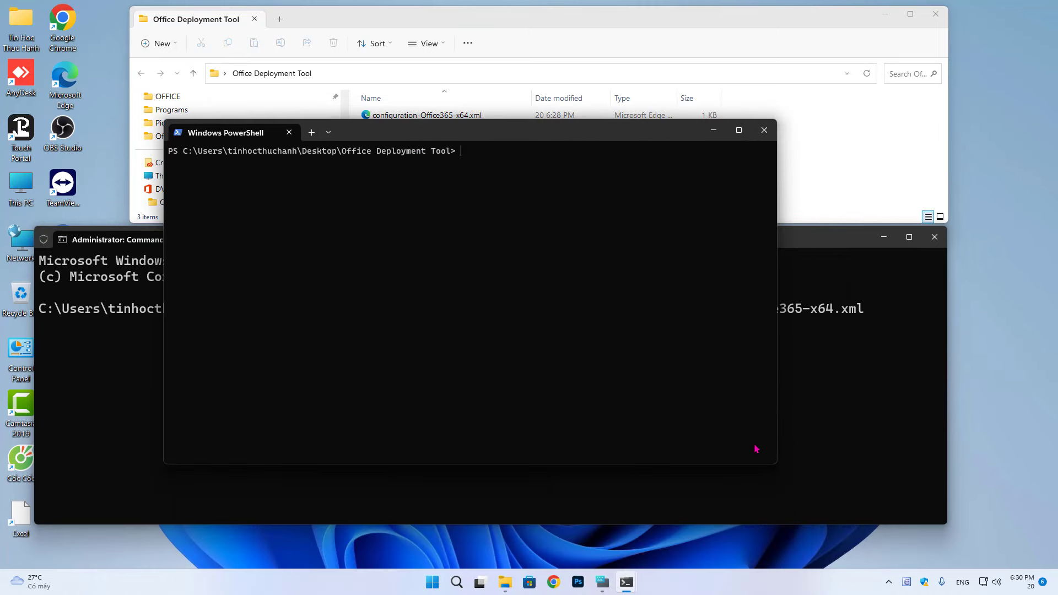
pyautogui.moveTo(590, 379); pyautogui.dragTo(681, 380)
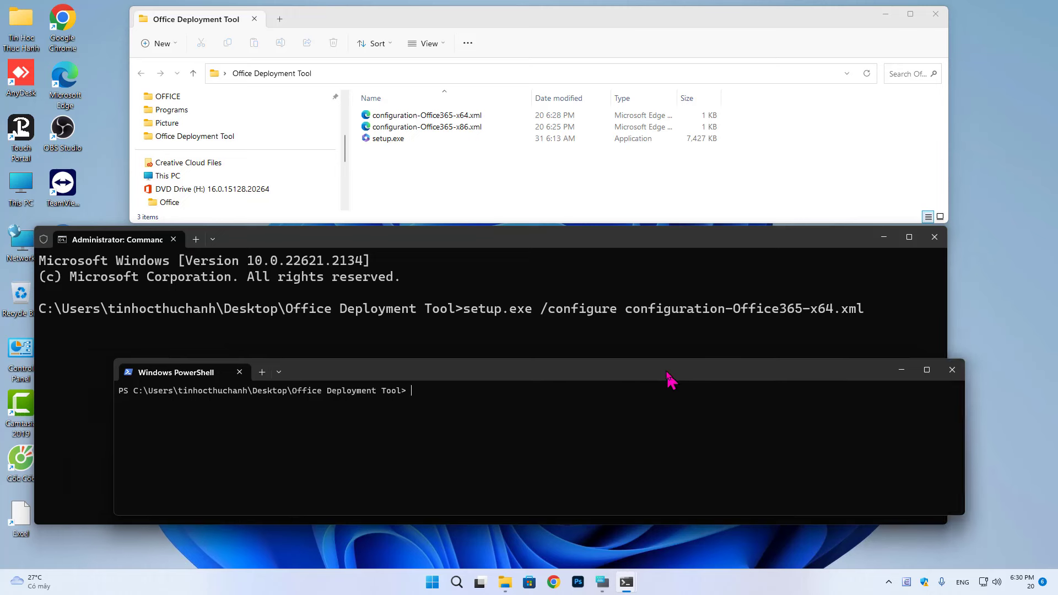
# Enter .\setup.exe /configure configuration-Office365-x64.xml in PowerShell with enlarged text, and close the PowerShell window without running the command
pyautogui.scroll(4, 568, 458)
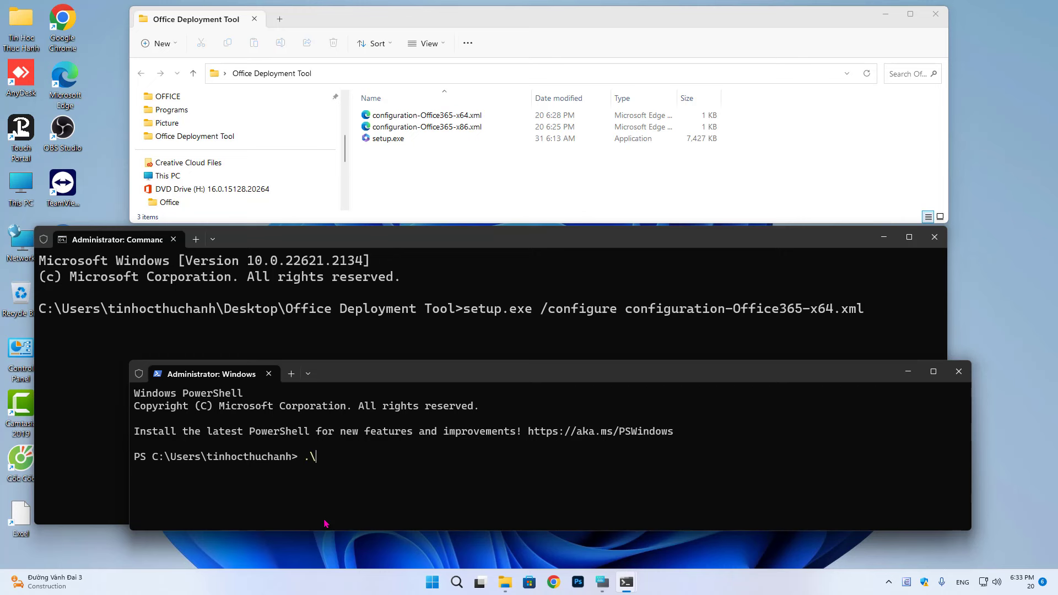
pyautogui.write('etup.exe /configure')
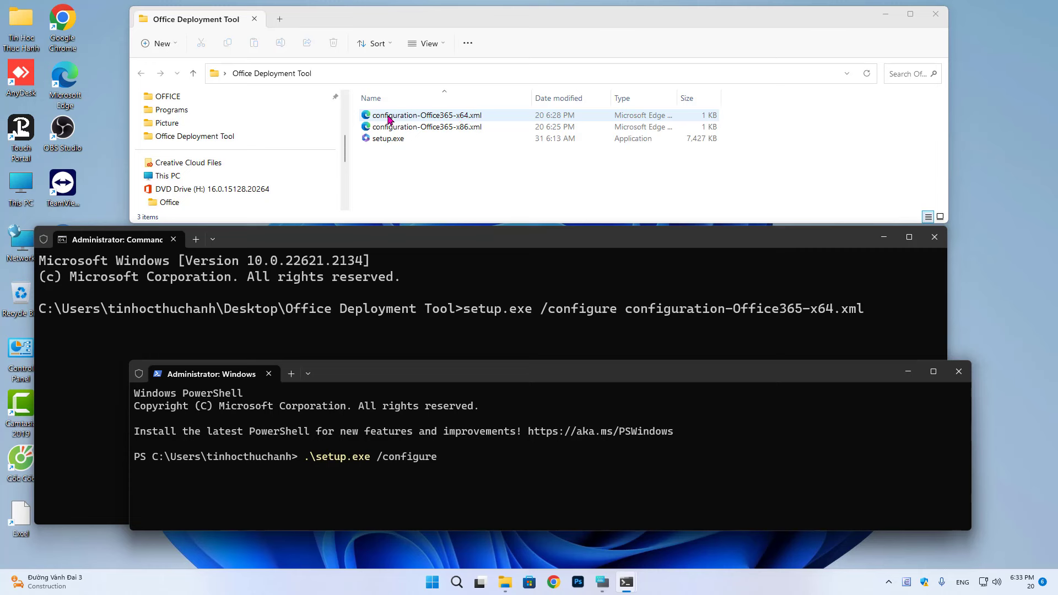
pyautogui.hotkey('ctrl', 'v')
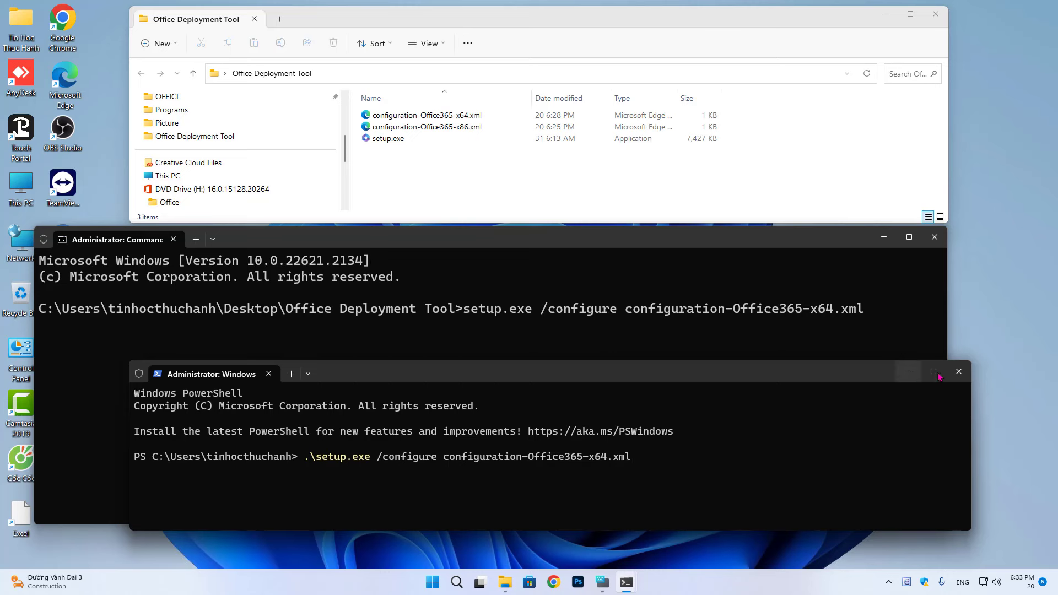
pyautogui.click(959, 372)
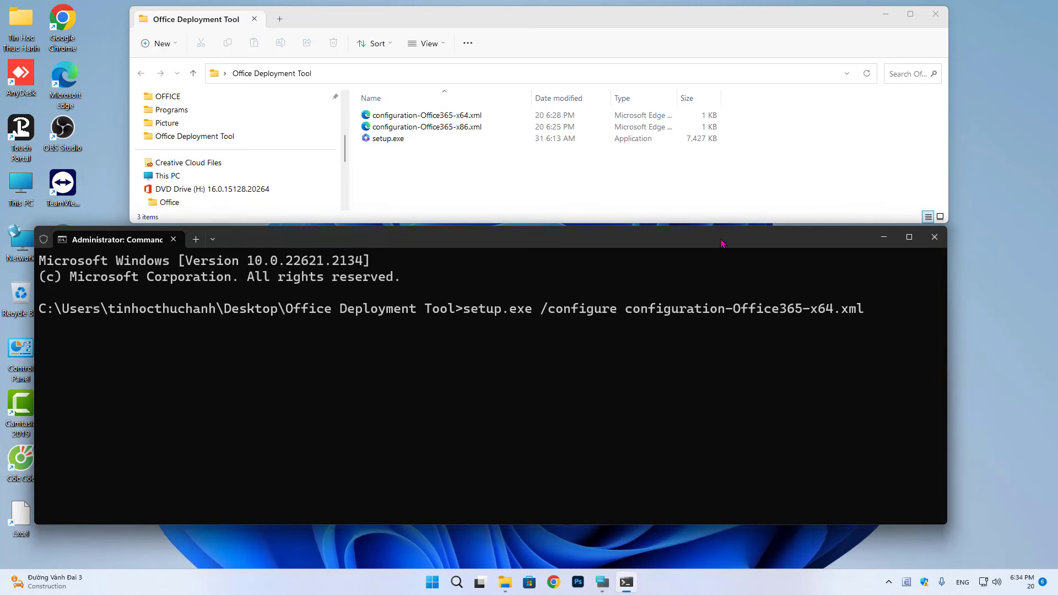
# Run the prepared setup.exe /configure configuration-Office365-x64.xml command in Command Prompt, reduce the window's height, and minimize it
pyautogui.moveTo(723, 243); pyautogui.dragTo(753, 249)
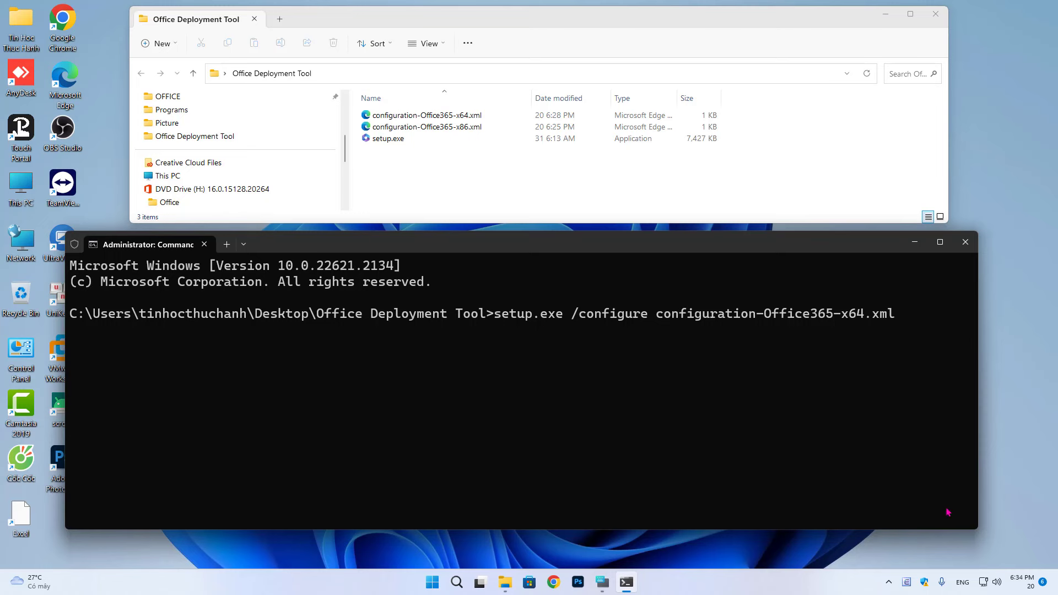
pyautogui.moveTo(959, 529); pyautogui.dragTo(958, 393)
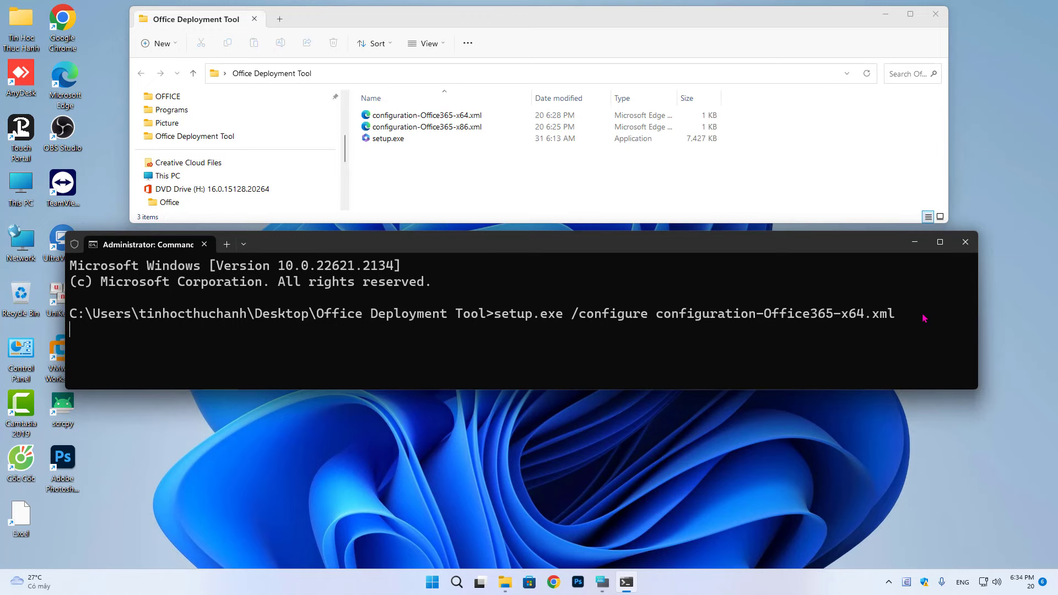
pyautogui.moveTo(845, 252); pyautogui.dragTo(859, 402)
pyautogui.click(928, 392)
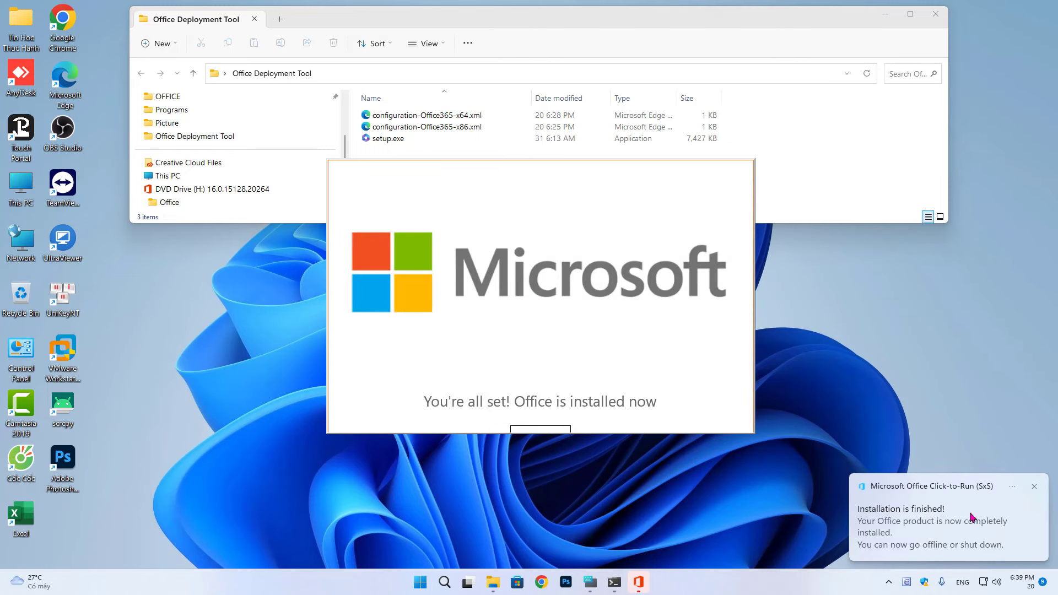
# Close the Office installer's completion window and dismiss the Microsoft Office Click-to-Run notifications
pyautogui.click(1035, 489)
pyautogui.click(532, 431)
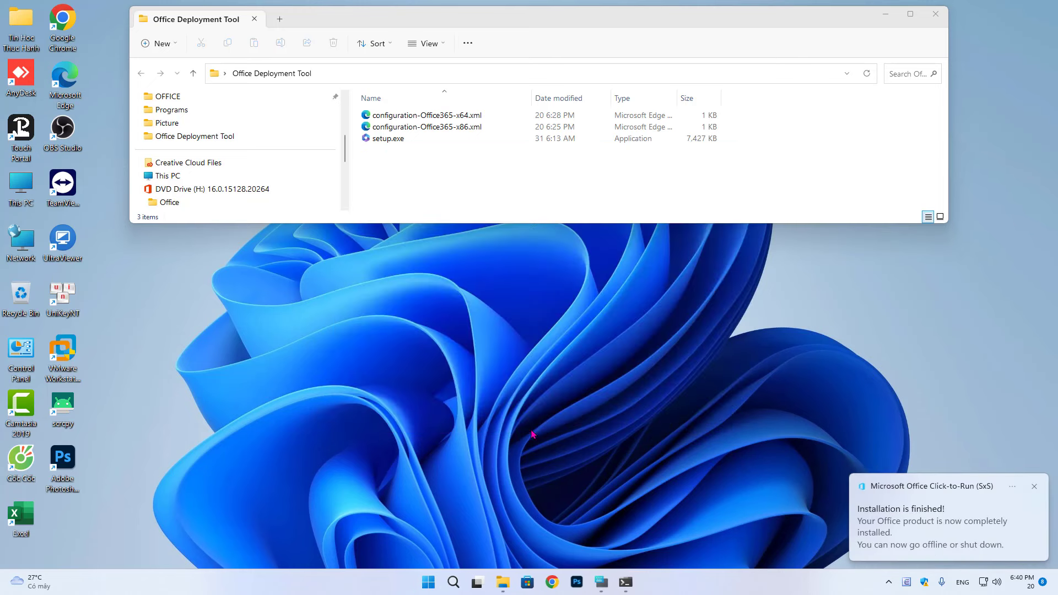
pyautogui.click(1035, 488)
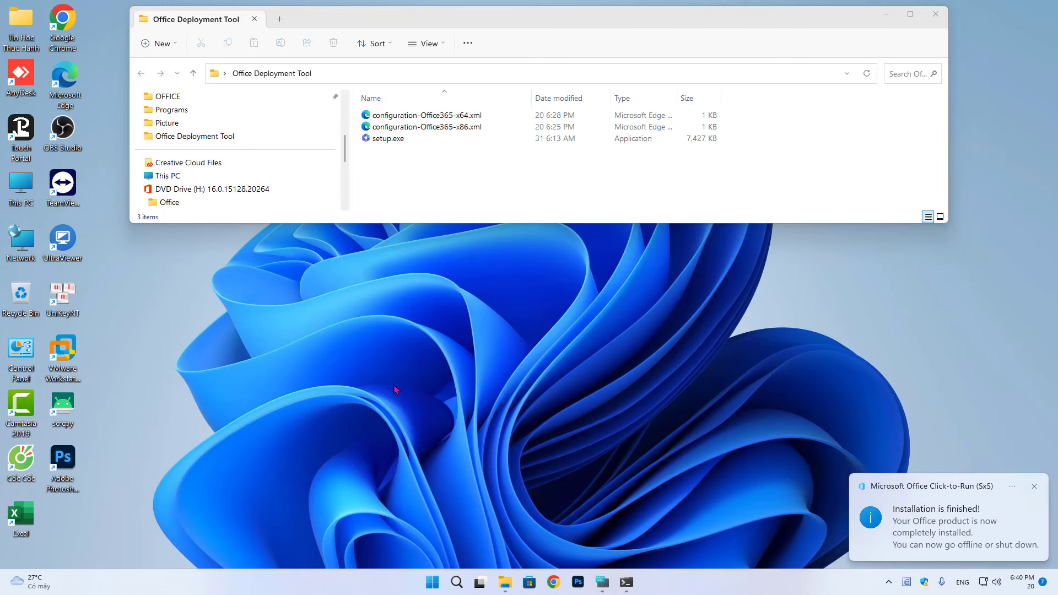
pyautogui.click(1035, 487)
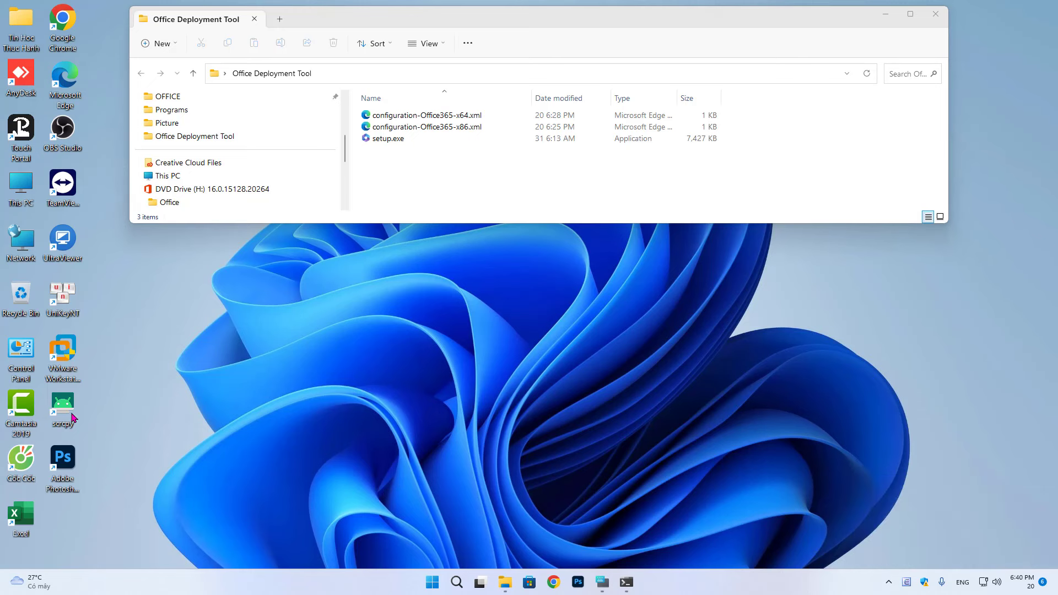
# Check the installed Microsoft 365 Apps for enterprise entry in Control Panel's Programs and Features, and close the window
pyautogui.doubleClick(21, 353)
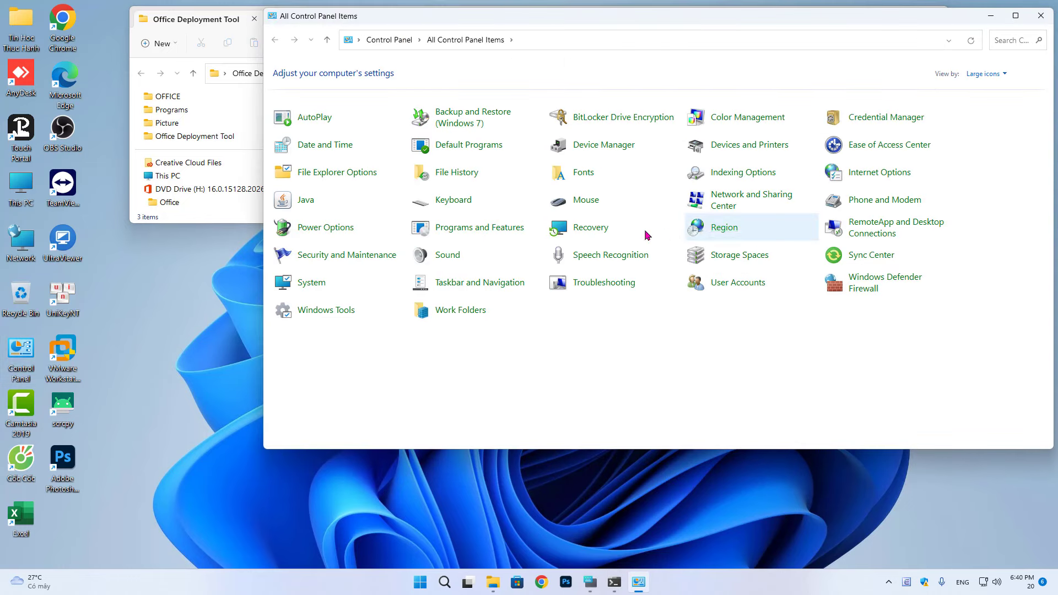
pyautogui.click(485, 229)
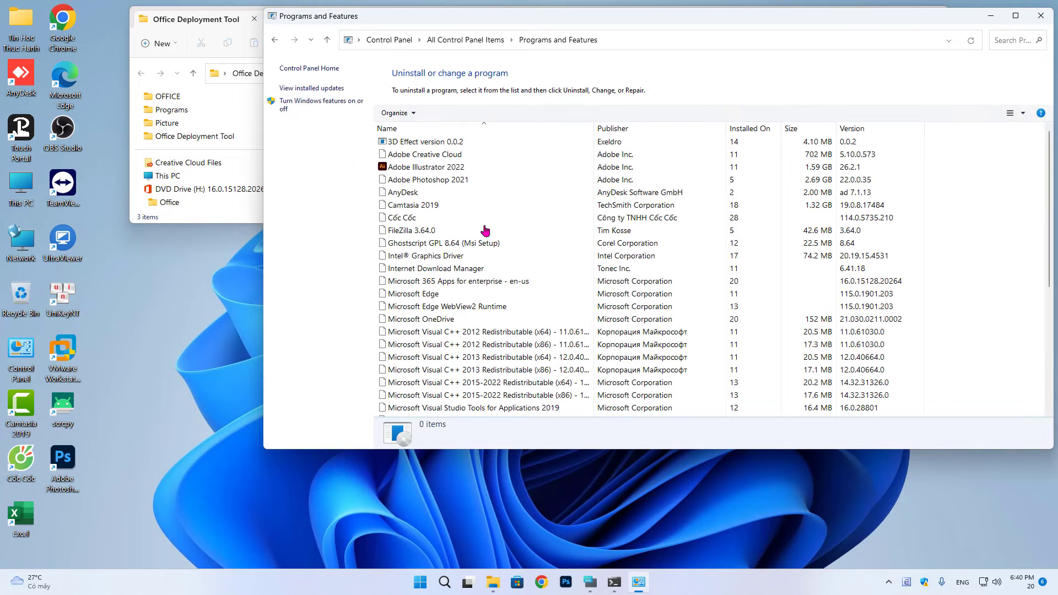
pyautogui.scroll(-7, 490, 304)
pyautogui.scroll(6, 490, 304)
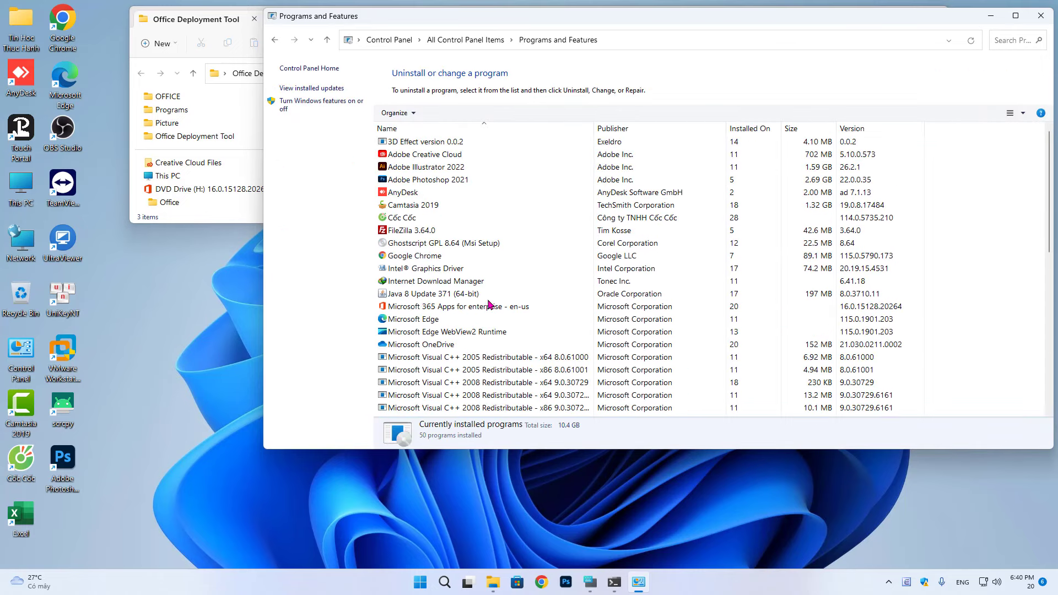
pyautogui.click(465, 308)
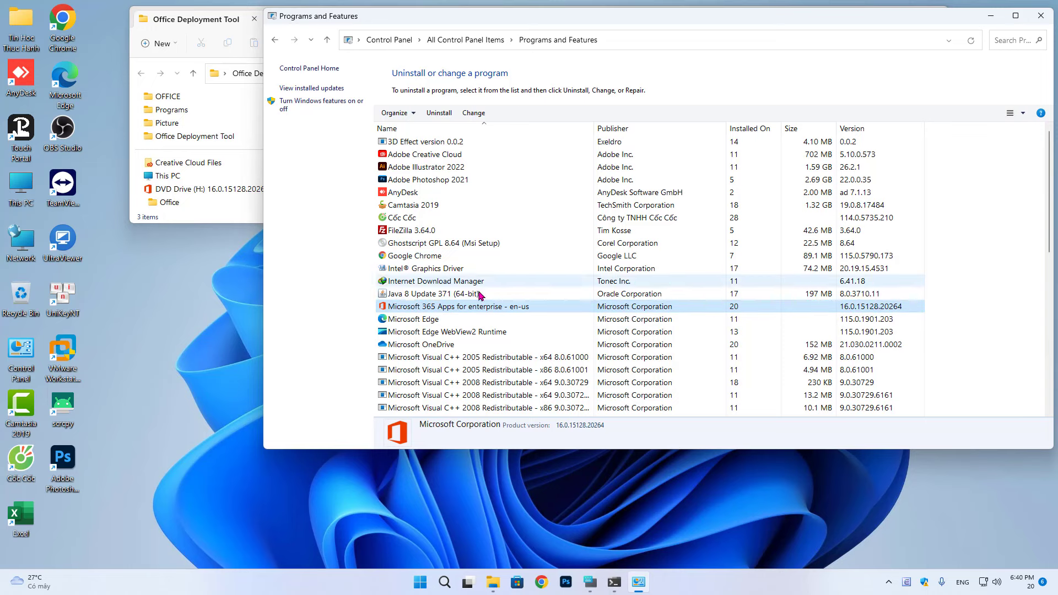
pyautogui.click(1041, 15)
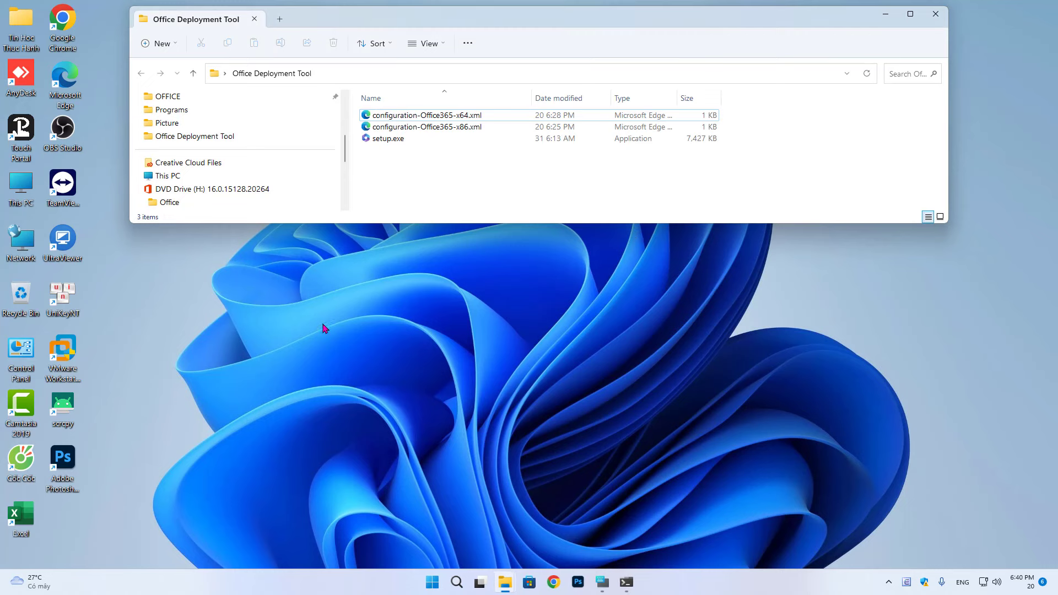
# Start Excel, view the product information on its account page, open a blank workbook, and close Excel
pyautogui.doubleClick(24, 518)
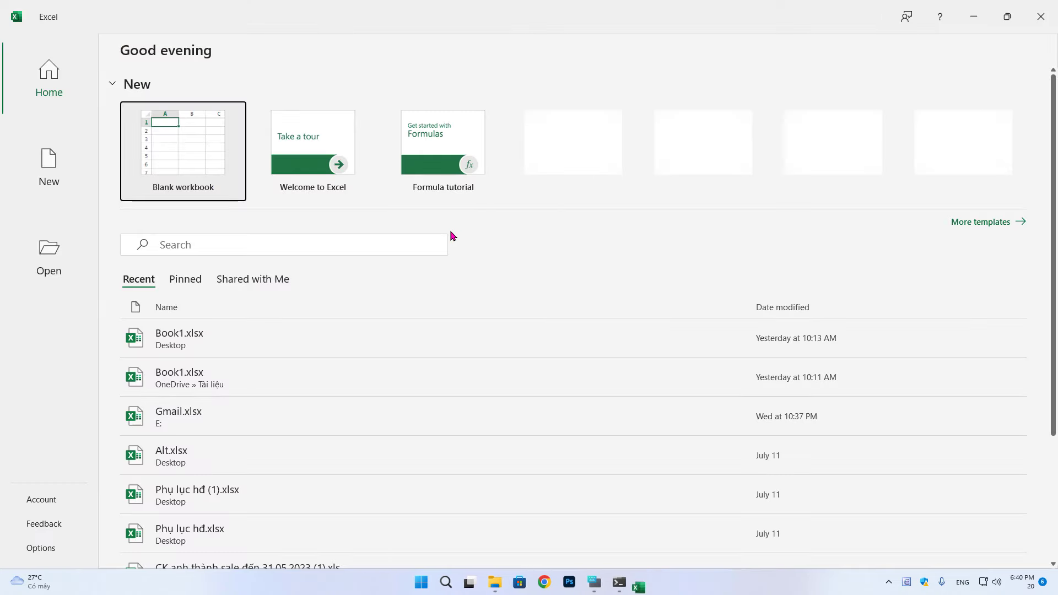
pyautogui.click(44, 502)
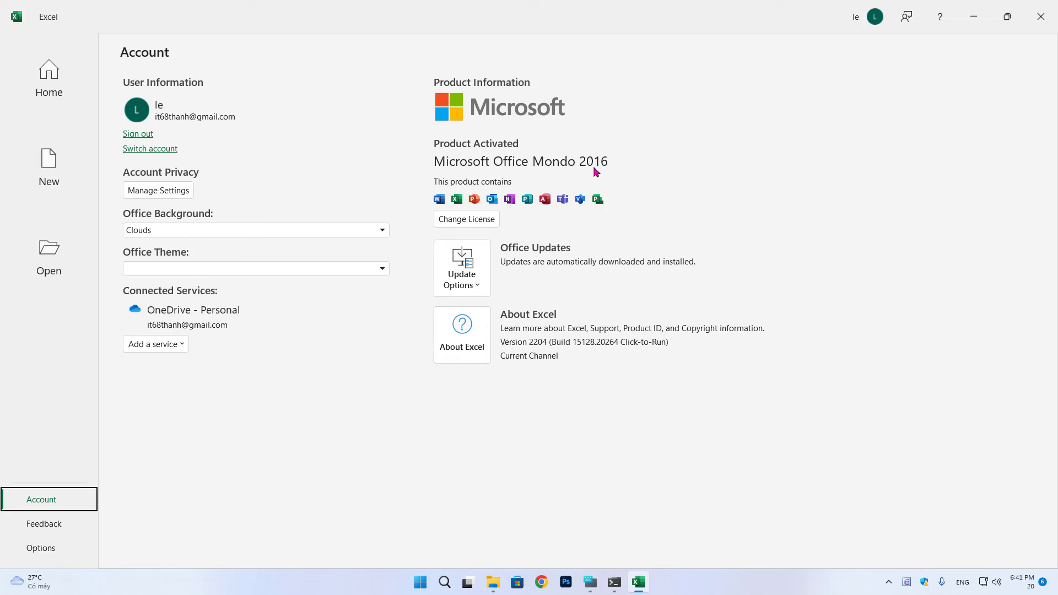
pyautogui.click(49, 67)
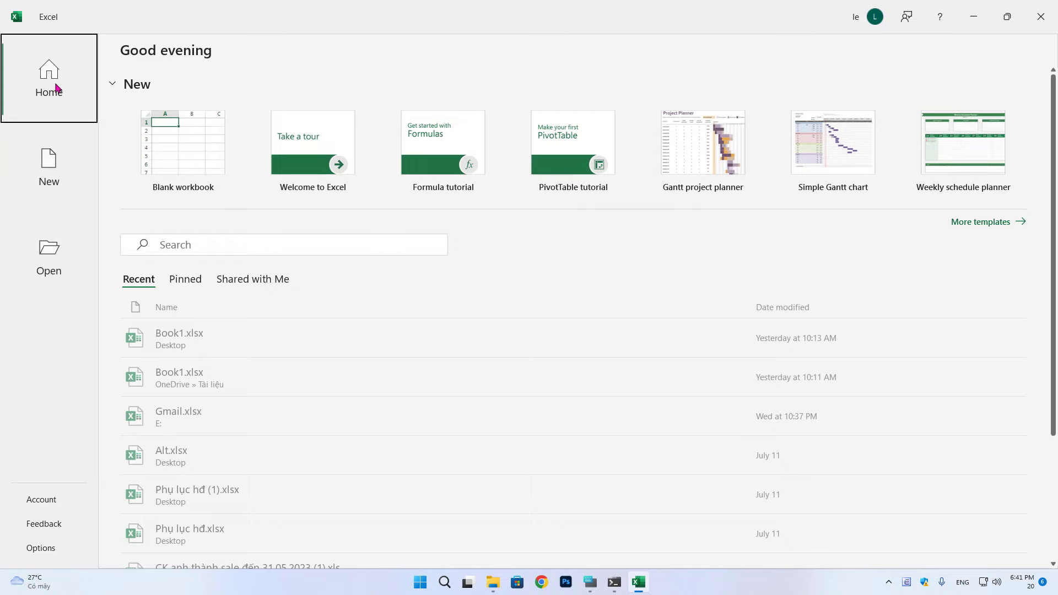
pyautogui.click(226, 160)
pyautogui.click(490, 215)
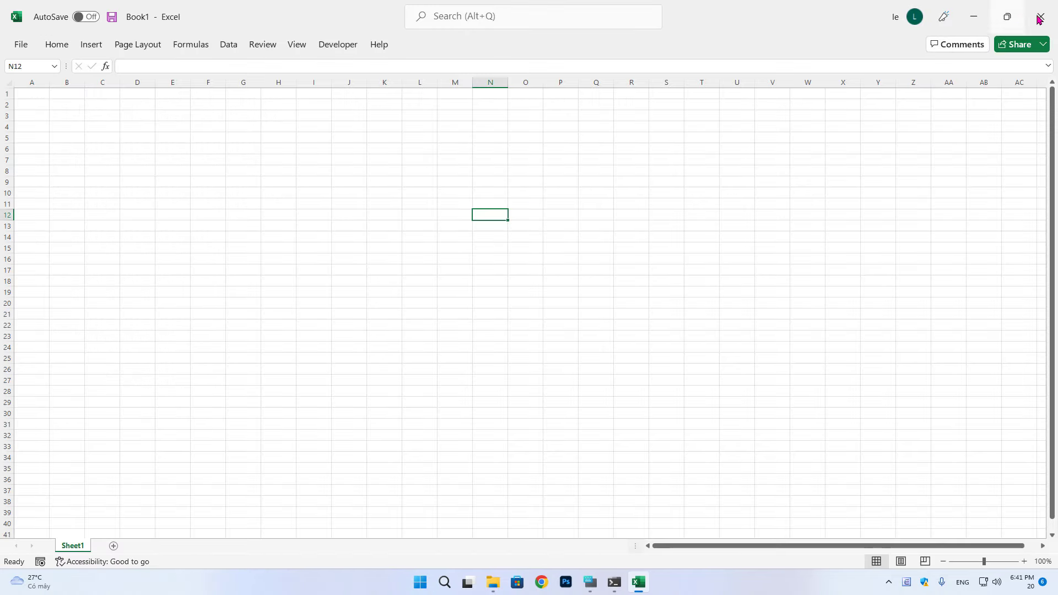
pyautogui.click(1039, 18)
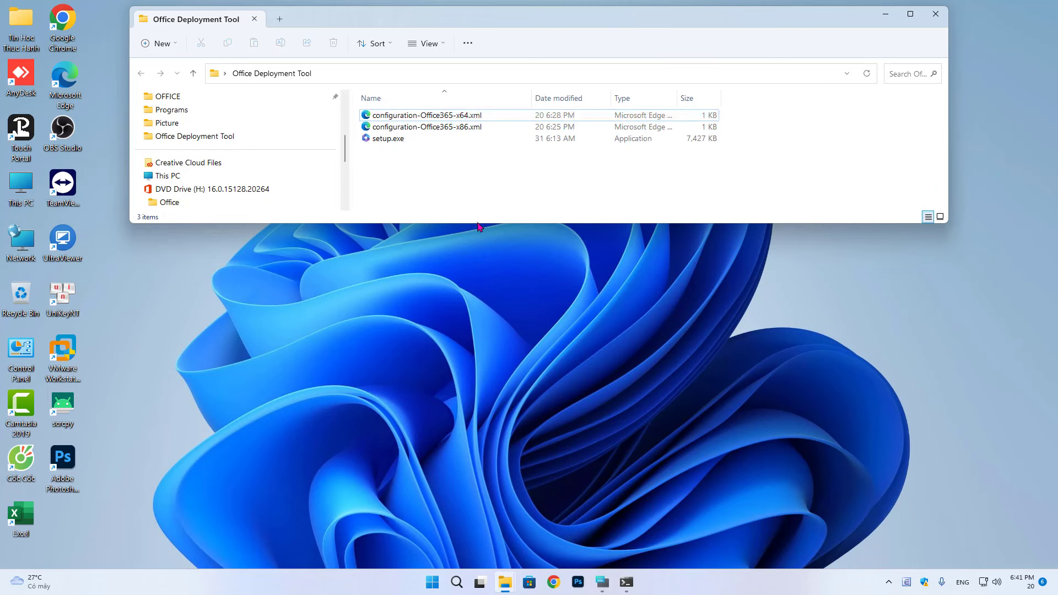
# Enlarge the File Explorer window and mount Office2016ProfessionalRetail.iso from the SETUP\OFFICE folder on HDD-DATA (I:)
pyautogui.moveTo(479, 223); pyautogui.dragTo(474, 473)
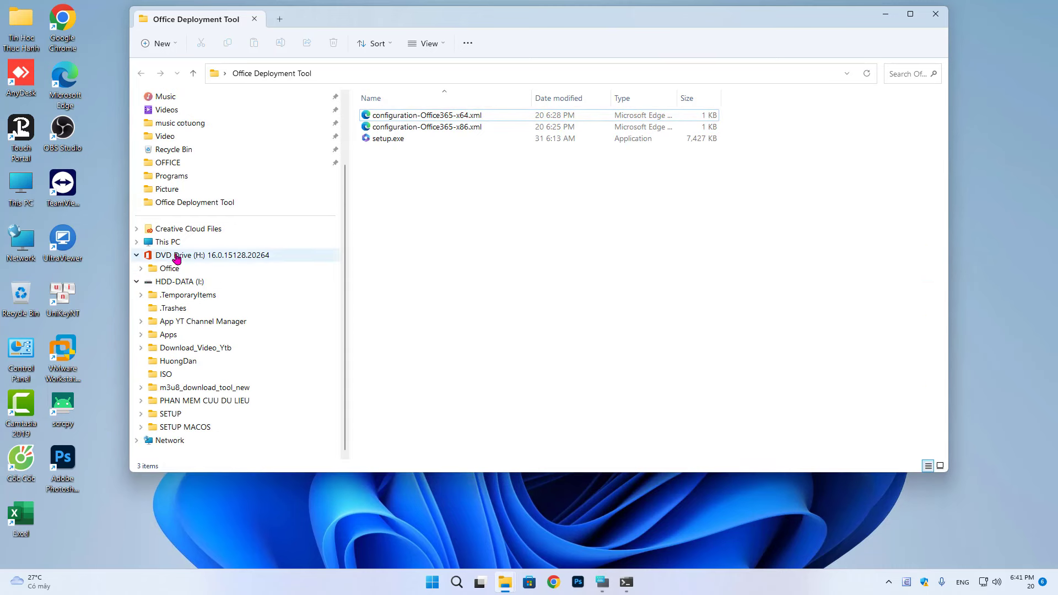
pyautogui.click(167, 242)
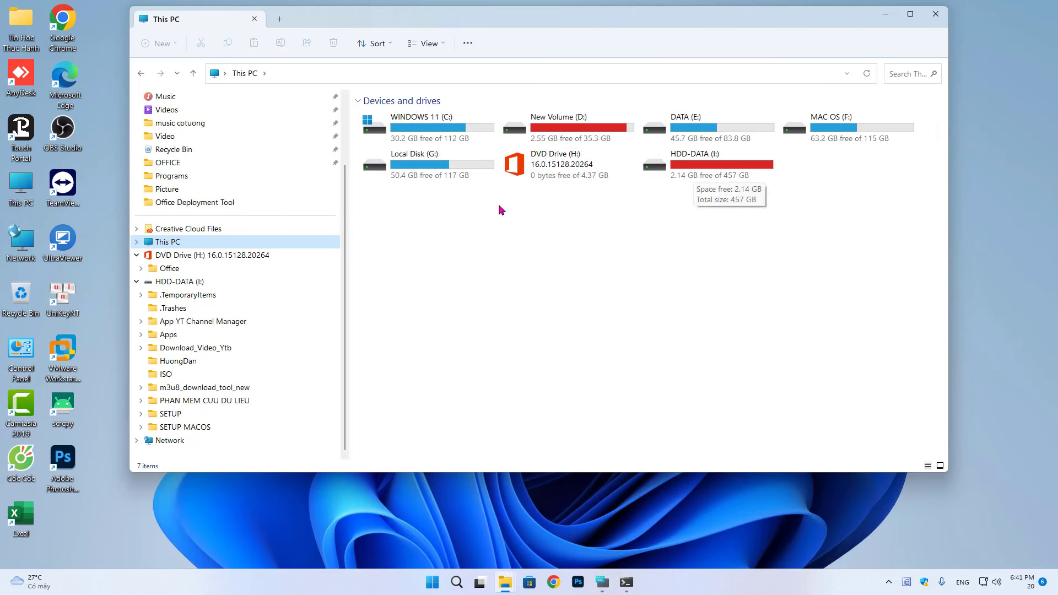
pyautogui.click(182, 416)
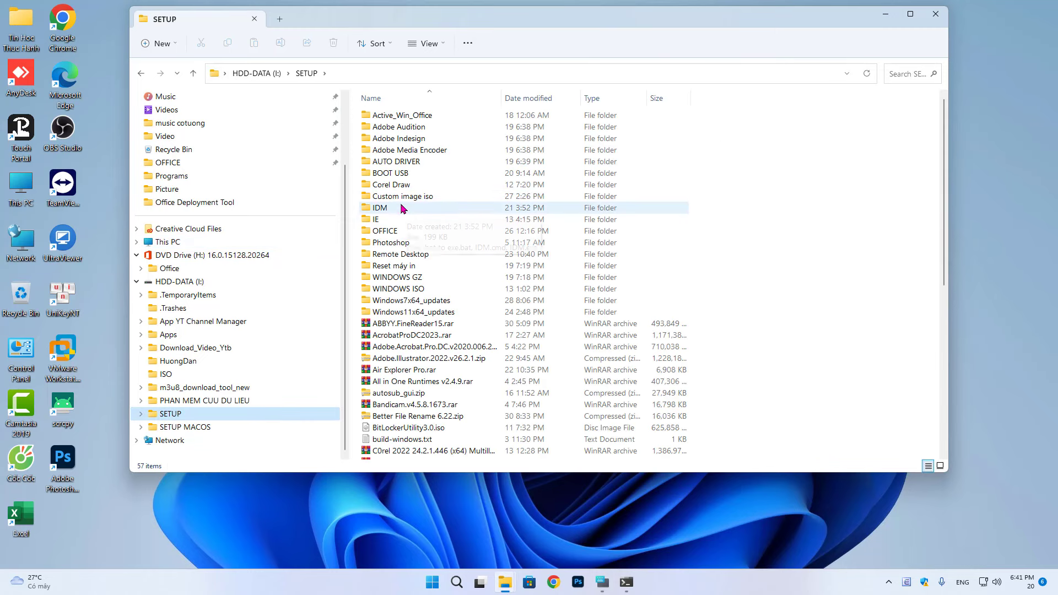
pyautogui.doubleClick(394, 234)
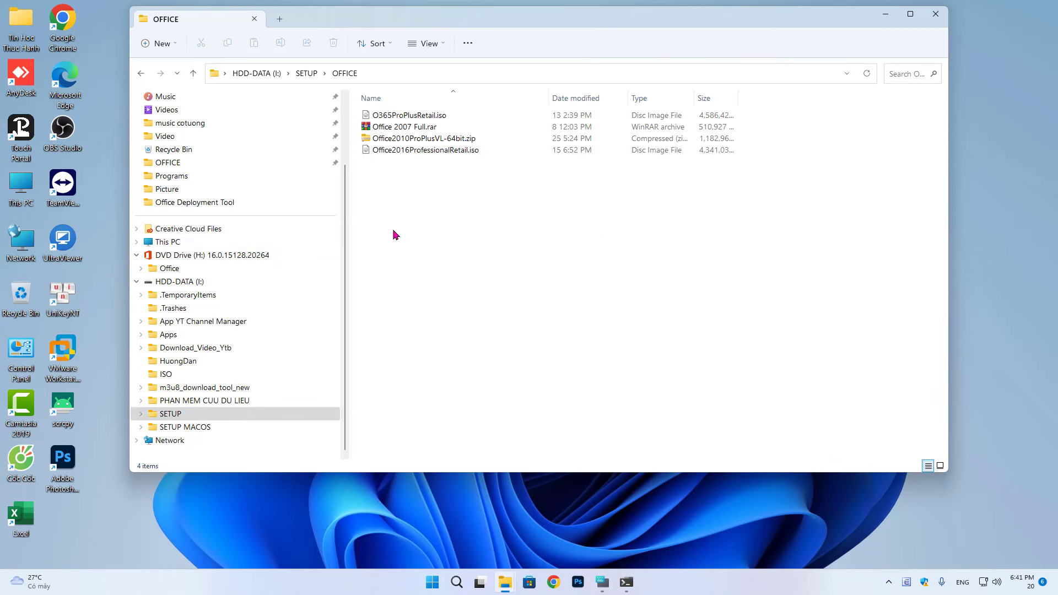
pyautogui.click(419, 154)
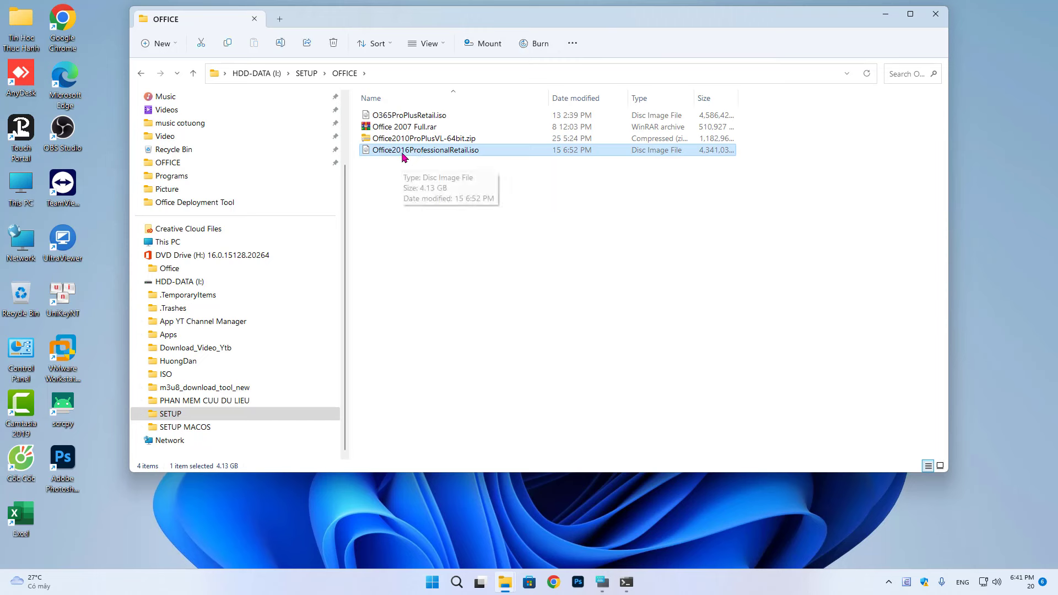
pyautogui.doubleClick(484, 155)
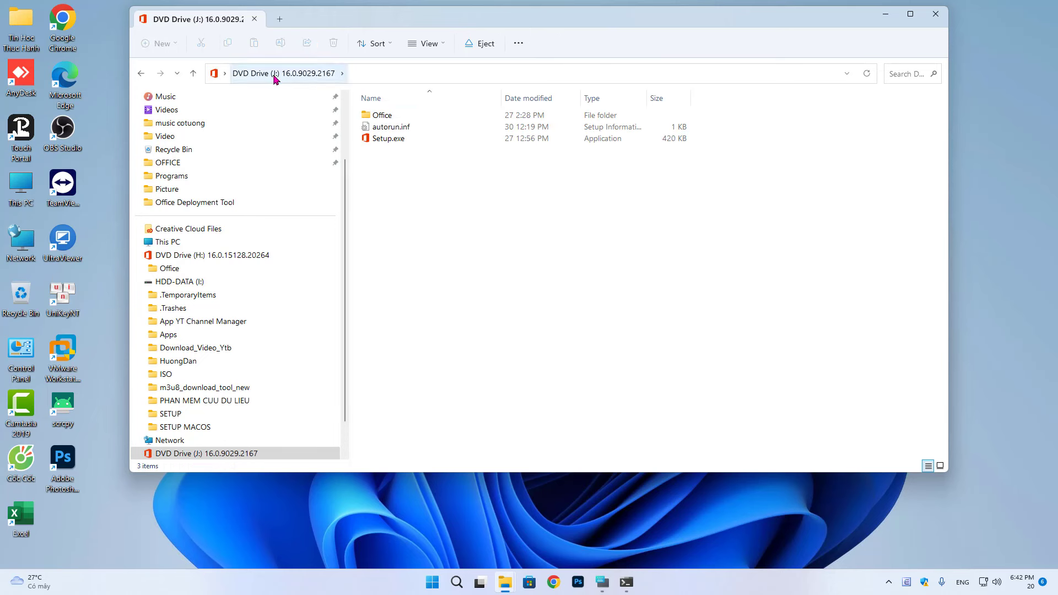
# Copy the J:\ path of the mounted Office 2016 DVD drive, and minimize its File Explorer window
pyautogui.click(383, 78)
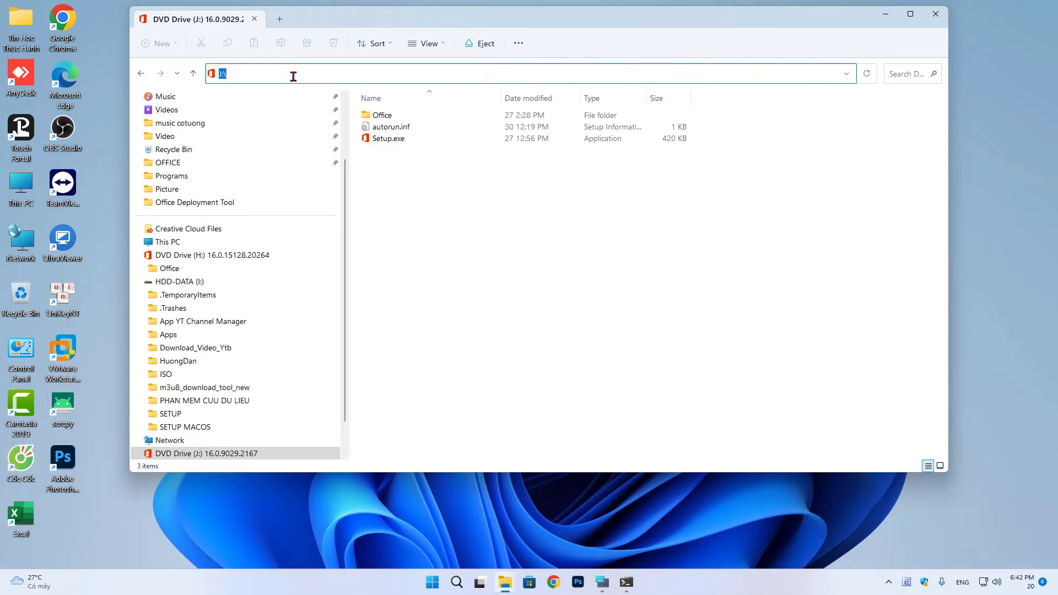
pyautogui.rightClick(225, 77)
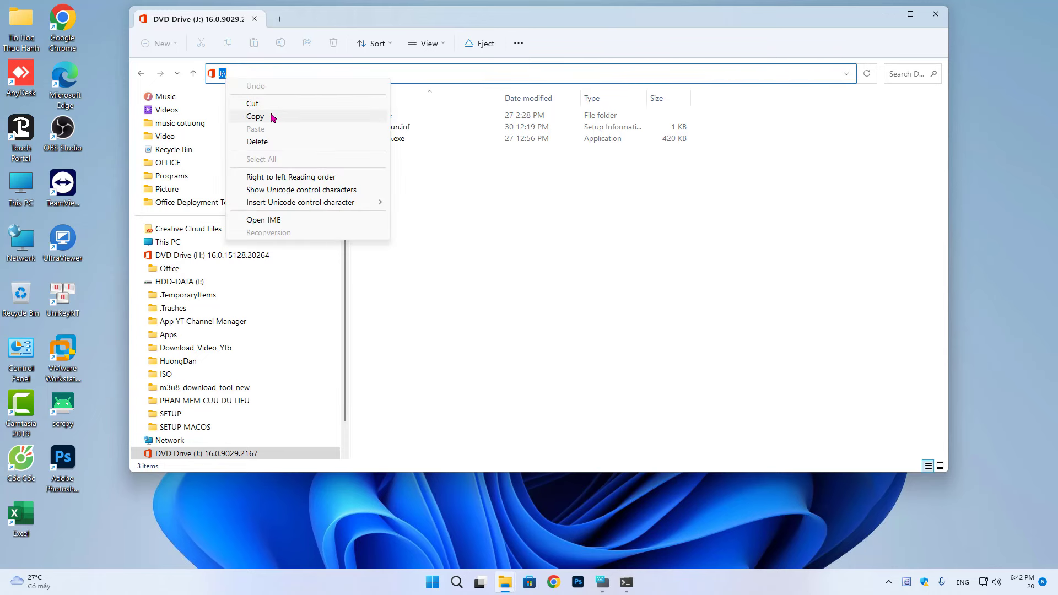
pyautogui.click(273, 114)
pyautogui.click(886, 15)
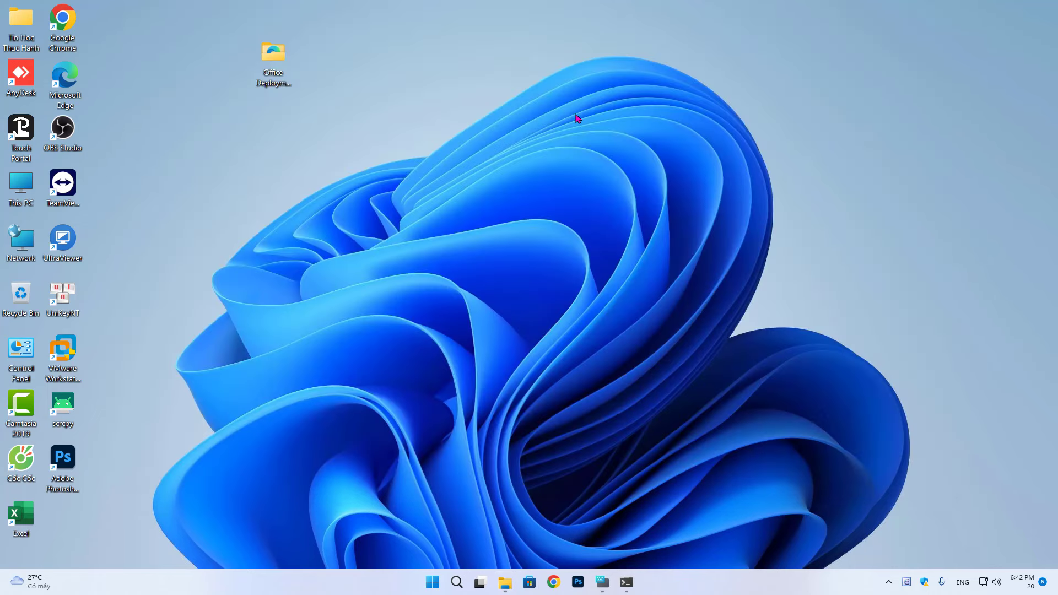
# Open configuration-Office365-x64.xml from the desktop's Office Deployment Tool folder in Notepad
pyautogui.doubleClick(271, 65)
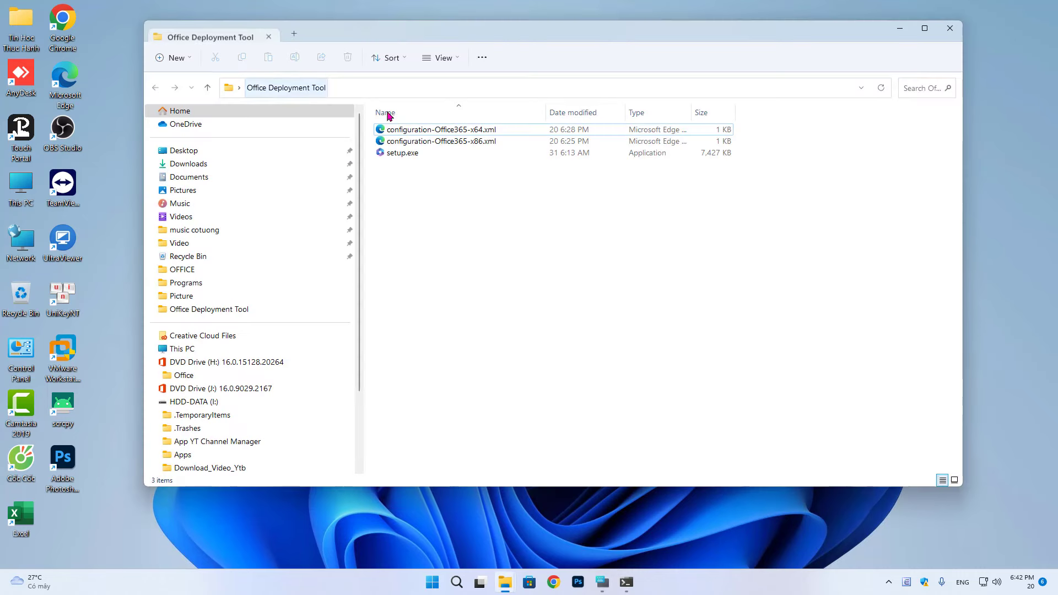
pyautogui.click(479, 131)
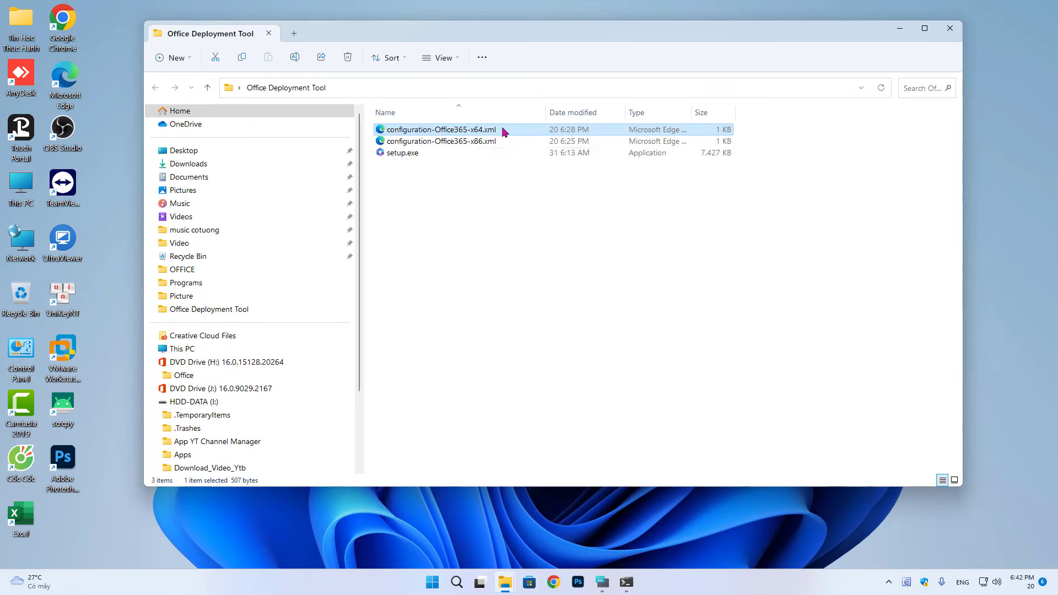
pyautogui.rightClick(502, 132)
pyautogui.moveTo(567, 185)
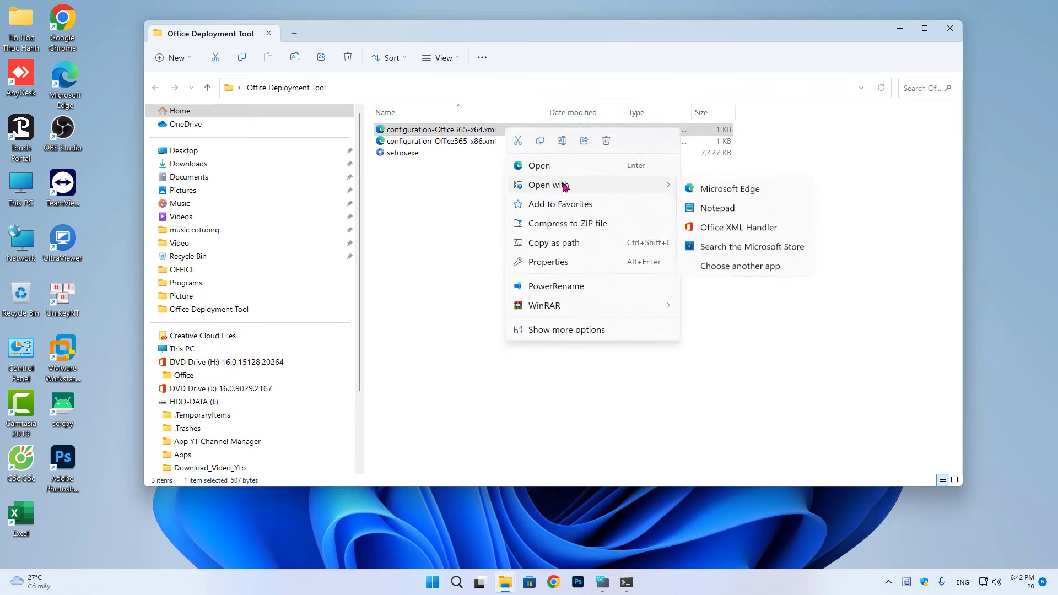
pyautogui.click(712, 232)
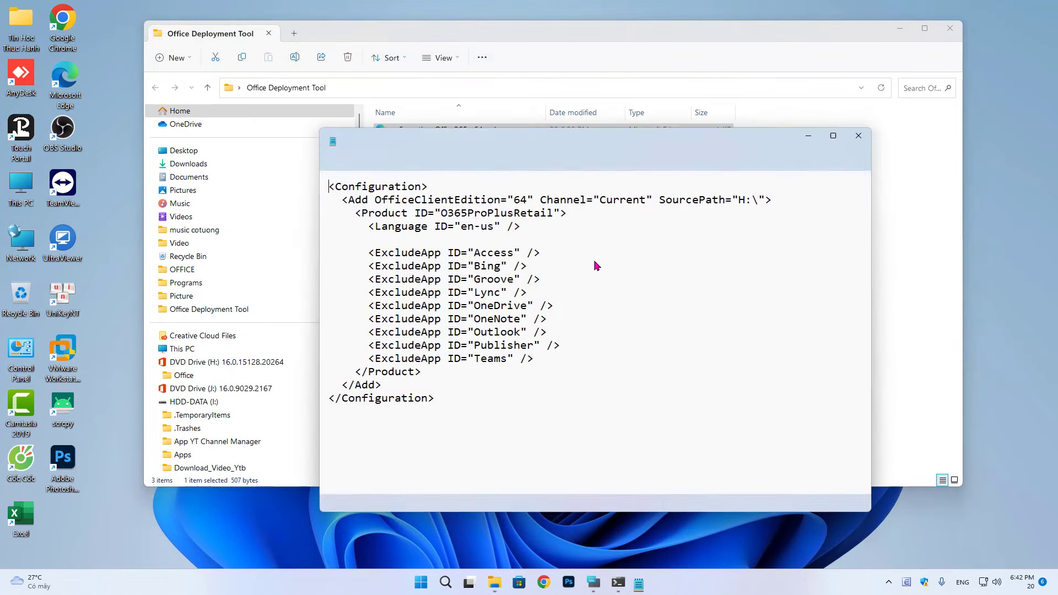
# Set the SourcePath in configuration-Office365-x64.xml to J:\, save the file, and close Notepad
pyautogui.moveTo(738, 203); pyautogui.dragTo(753, 202)
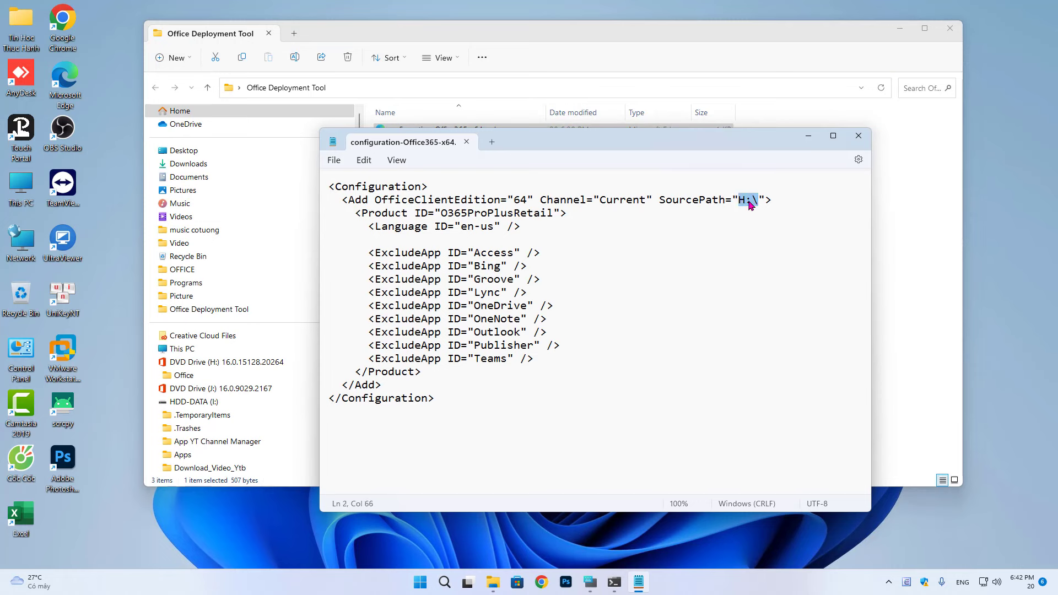
pyautogui.rightClick(750, 205)
pyautogui.click(778, 287)
pyautogui.moveTo(739, 200); pyautogui.dragTo(759, 200)
pyautogui.click(334, 160)
pyautogui.click(340, 240)
pyautogui.click(859, 135)
pyautogui.click(487, 206)
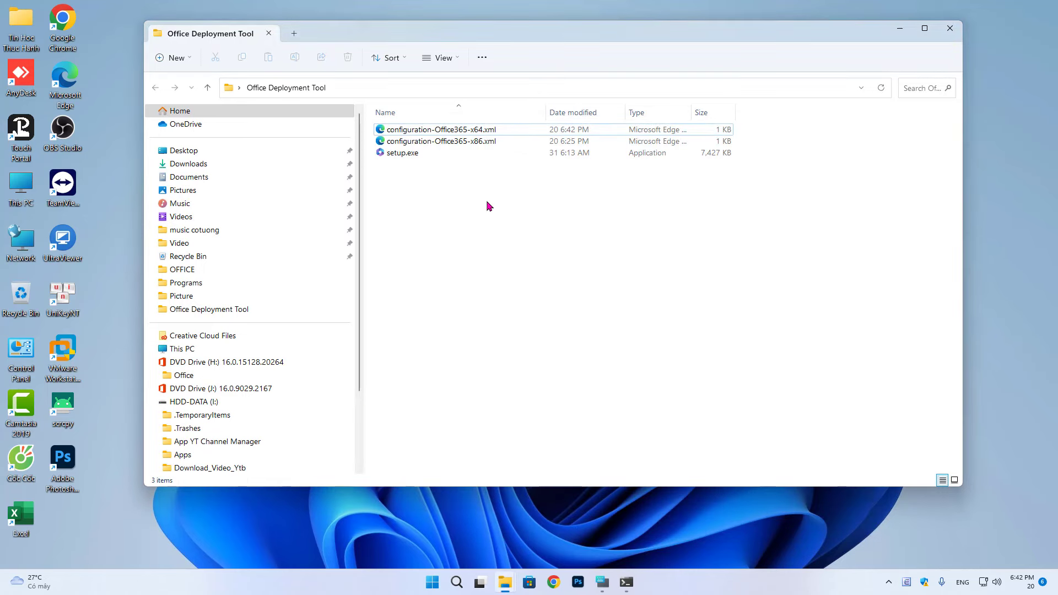
# Run setup.exe /configure configuration-Office365-x64.xml in the Command Prompt, and minimize the Command Prompt and the Office Deployment Tool folder
pyautogui.click(627, 582)
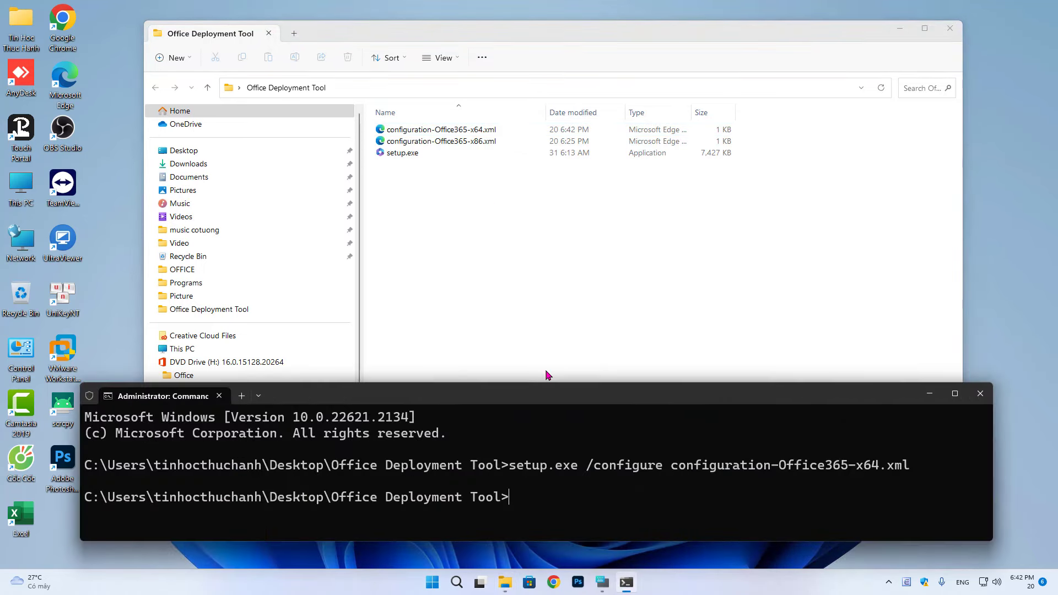
pyautogui.moveTo(540, 399); pyautogui.dragTo(579, 292)
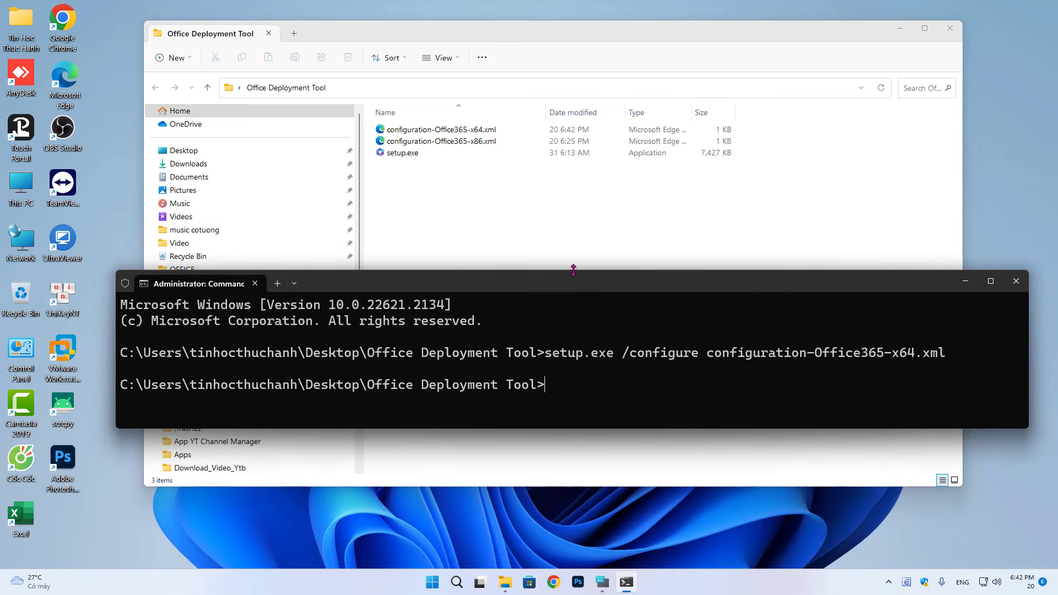
pyautogui.moveTo(560, 267); pyautogui.dragTo(544, 235)
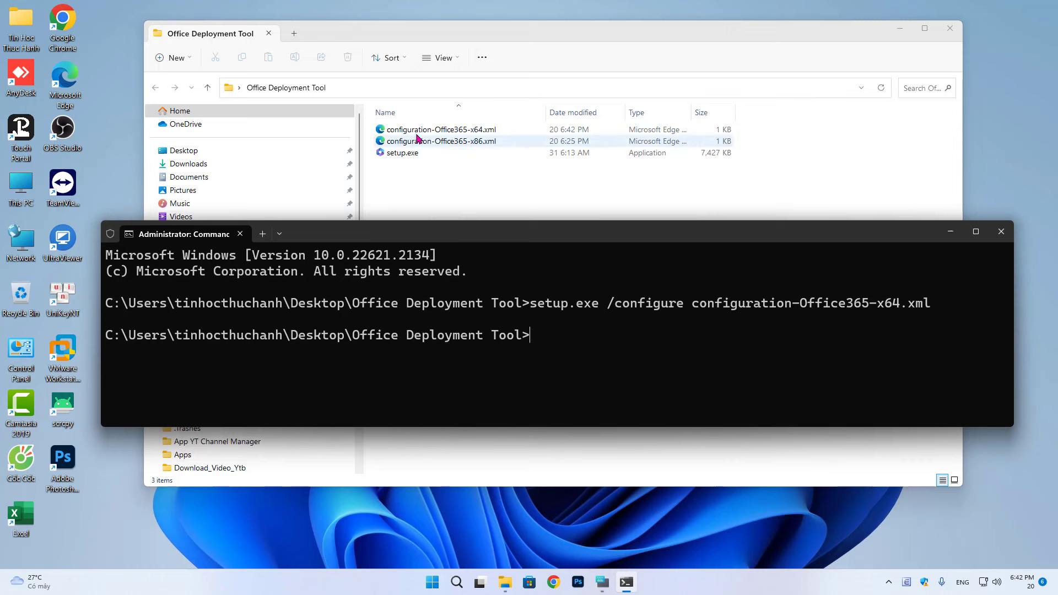
pyautogui.press('Up')
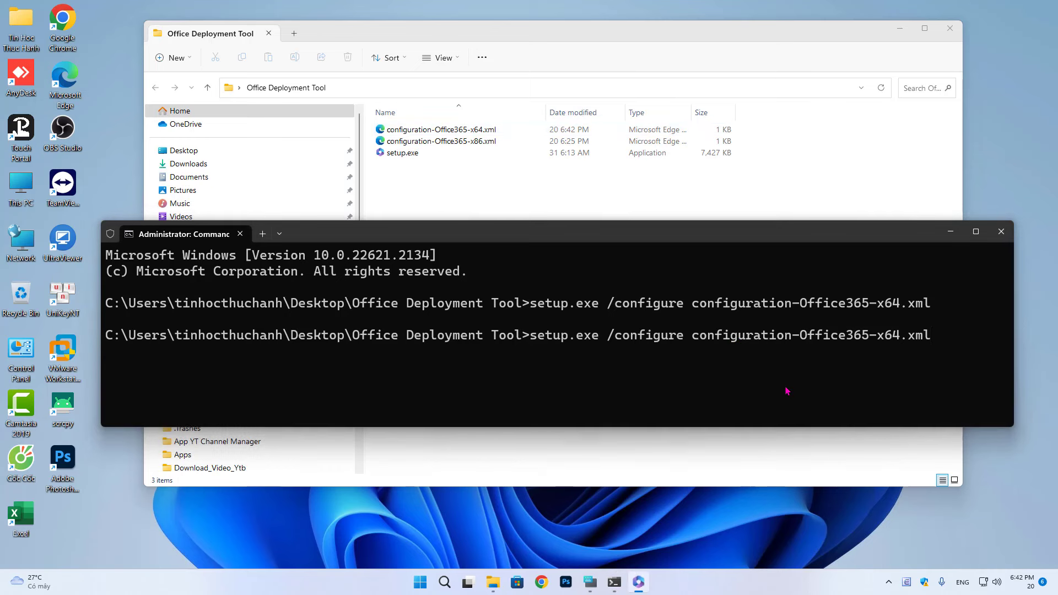
pyautogui.click(954, 234)
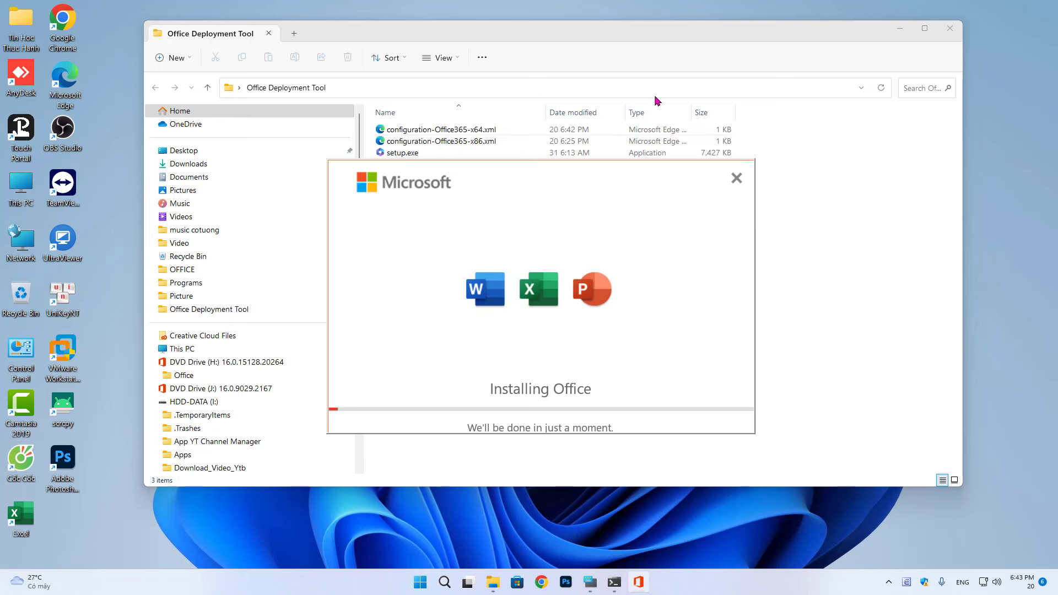
pyautogui.click(895, 32)
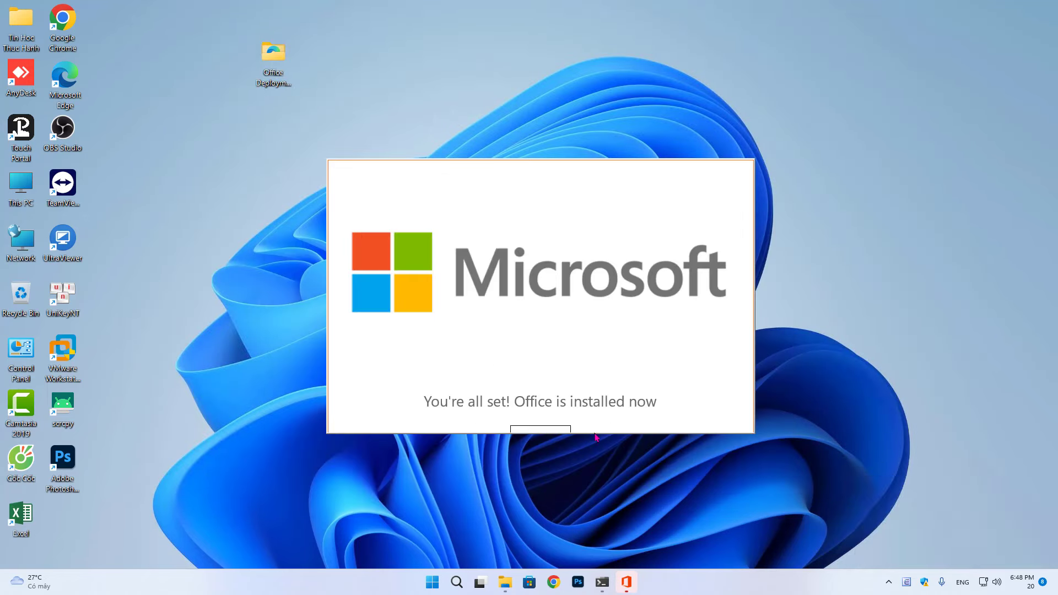
# Close the Office installer's completion window and dismiss the Click-to-Run installation notifications
pyautogui.click(517, 429)
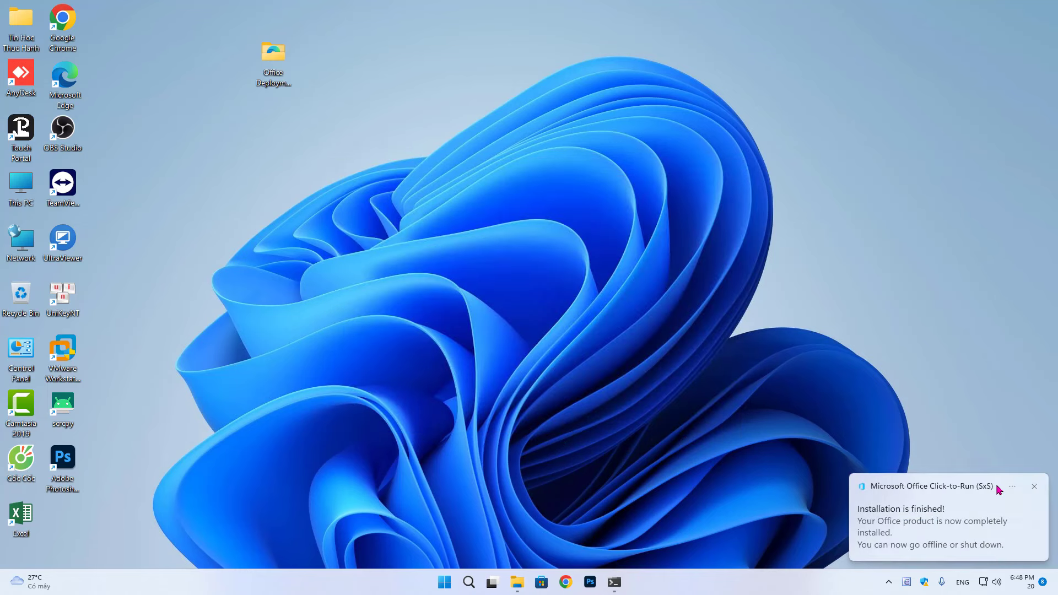
pyautogui.click(1032, 488)
pyautogui.click(1035, 487)
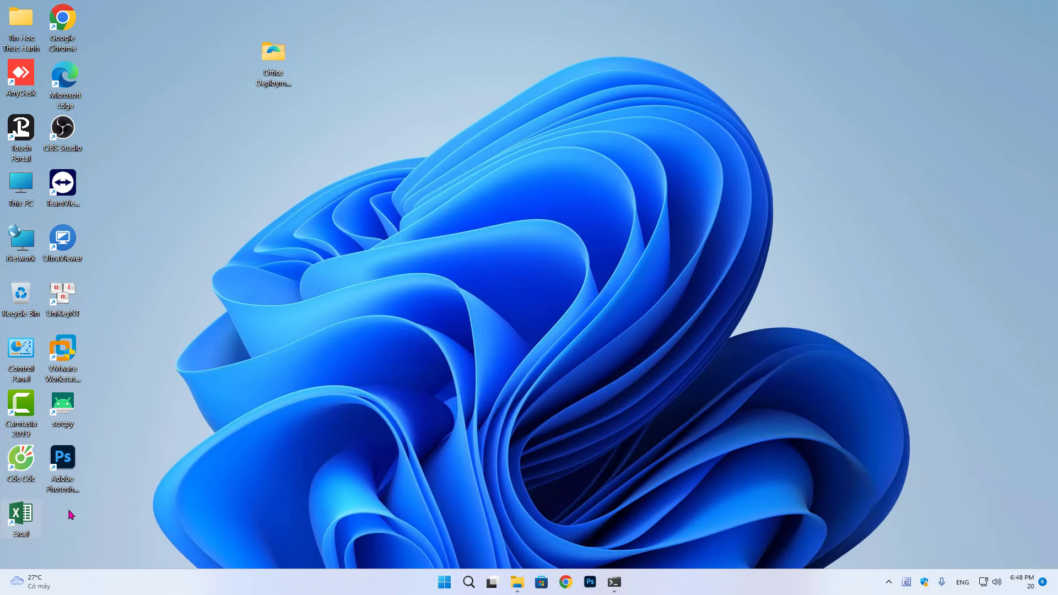
# Start Excel with a blank workbook, check the version in About Excel on the account page, and close Excel
pyautogui.doubleClick(22, 515)
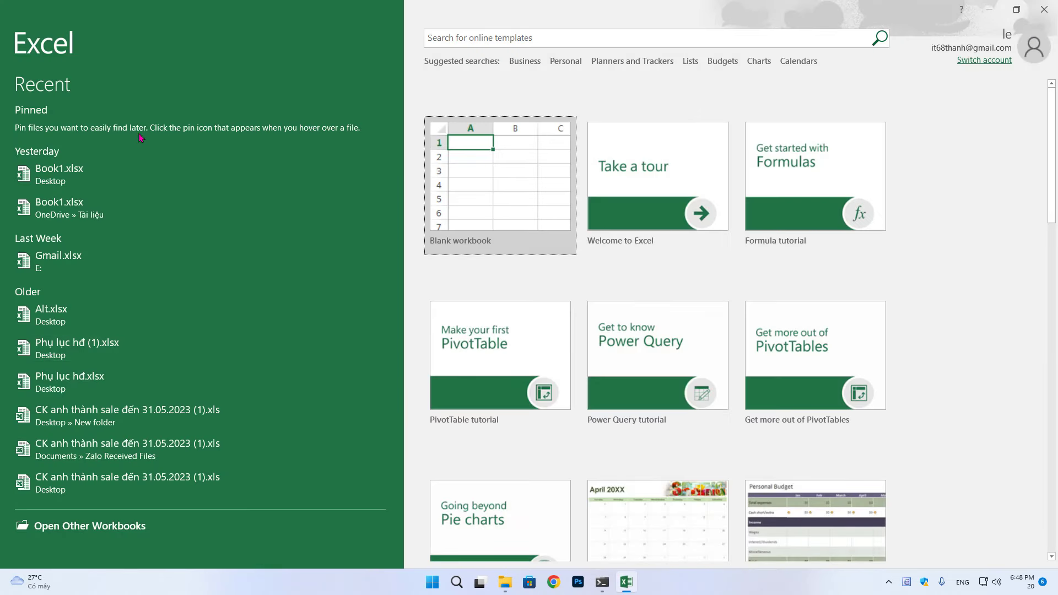
pyautogui.click(488, 134)
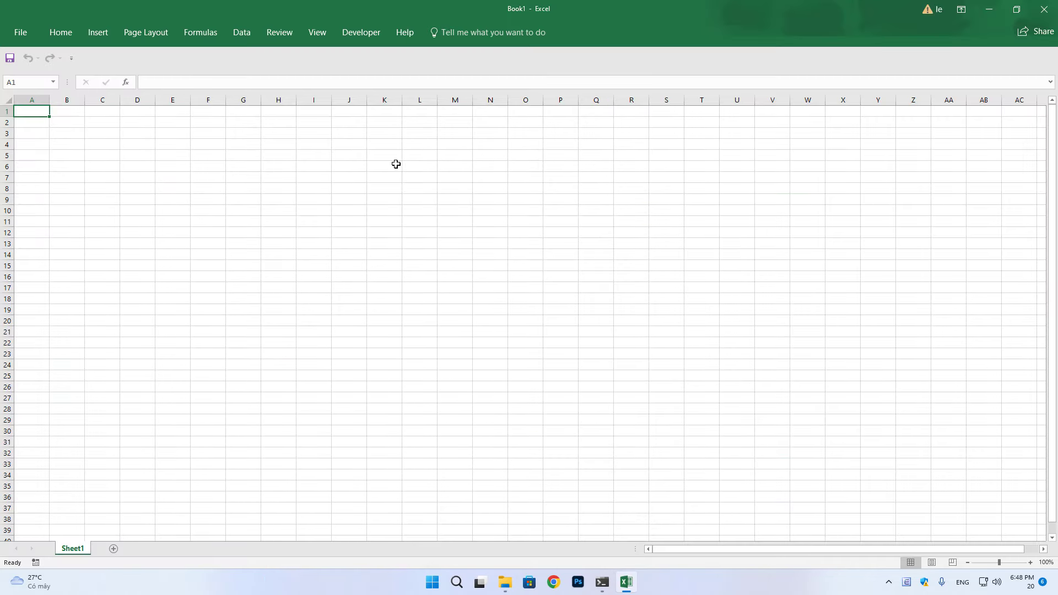
pyautogui.click(22, 34)
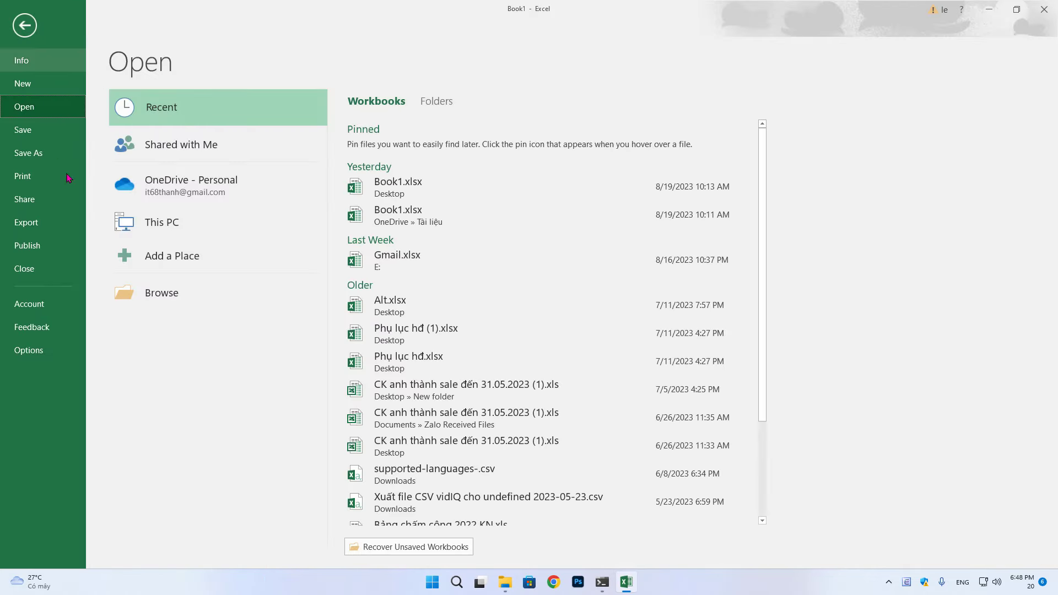
pyautogui.click(29, 304)
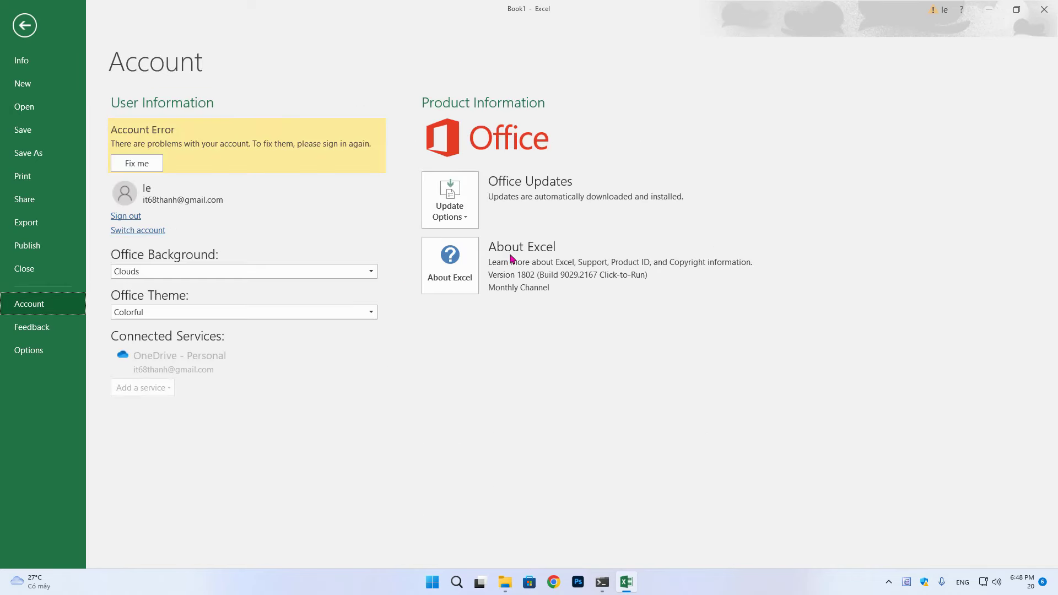
pyautogui.click(450, 265)
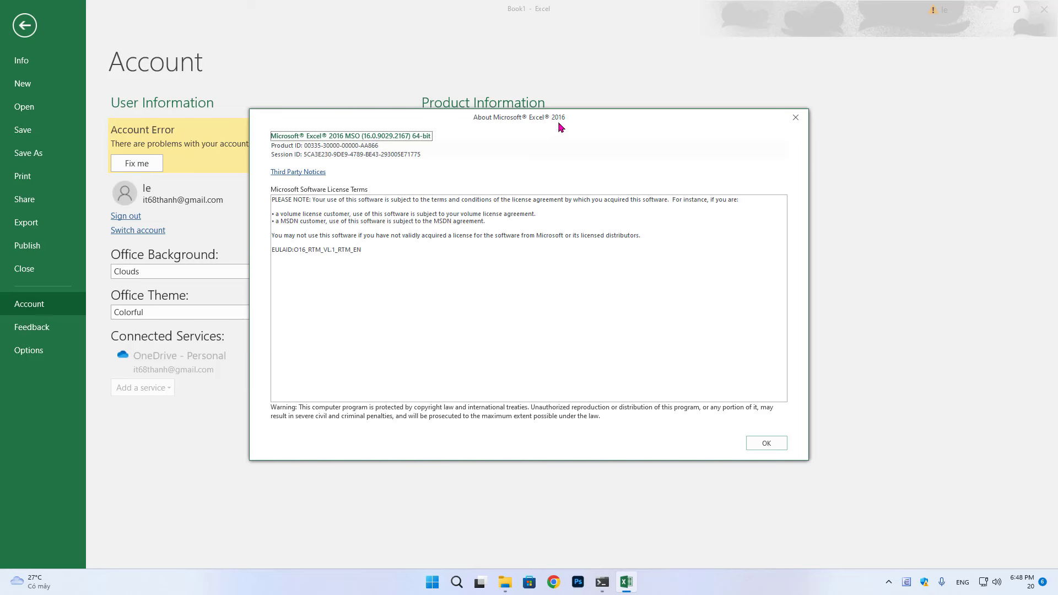
pyautogui.click(796, 118)
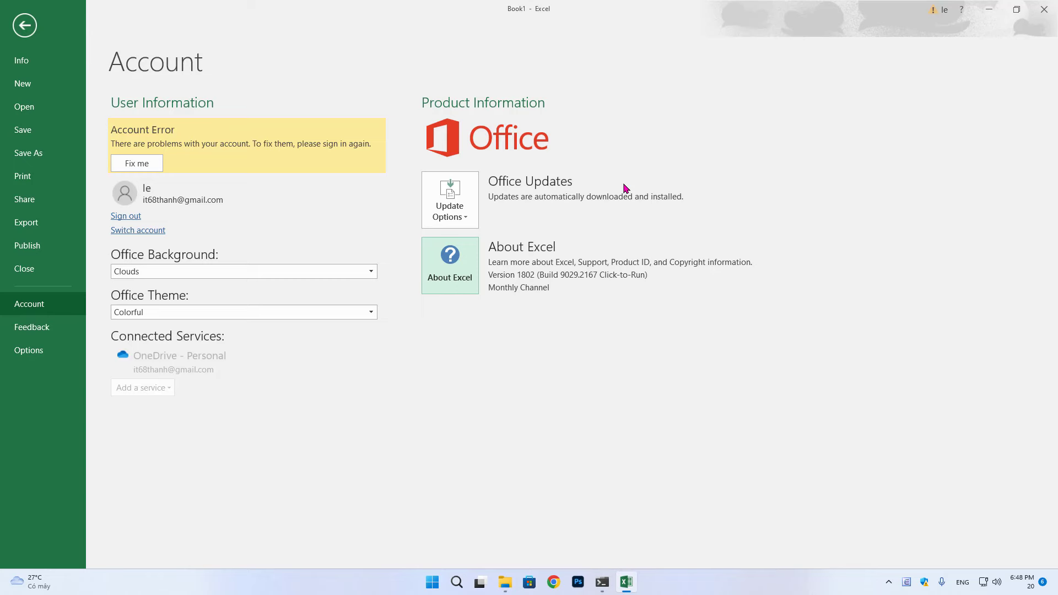
pyautogui.click(1044, 12)
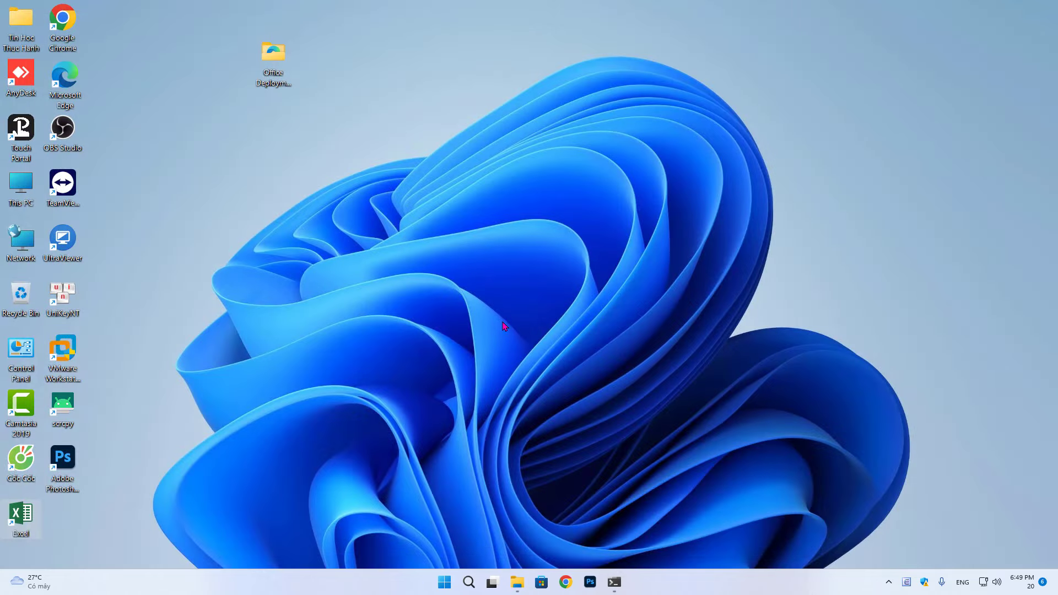
# Review the x64 and x86 configuration files and setup.exe in the Office Deployment Tool folder, and close the folder
pyautogui.doubleClick(274, 58)
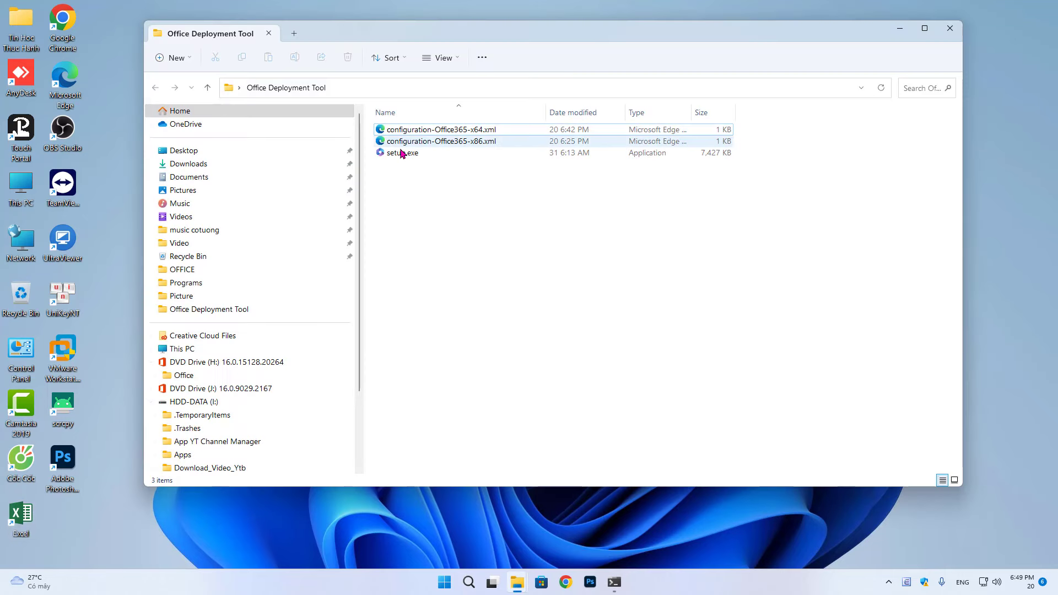
pyautogui.moveTo(421, 179); pyautogui.dragTo(510, 199)
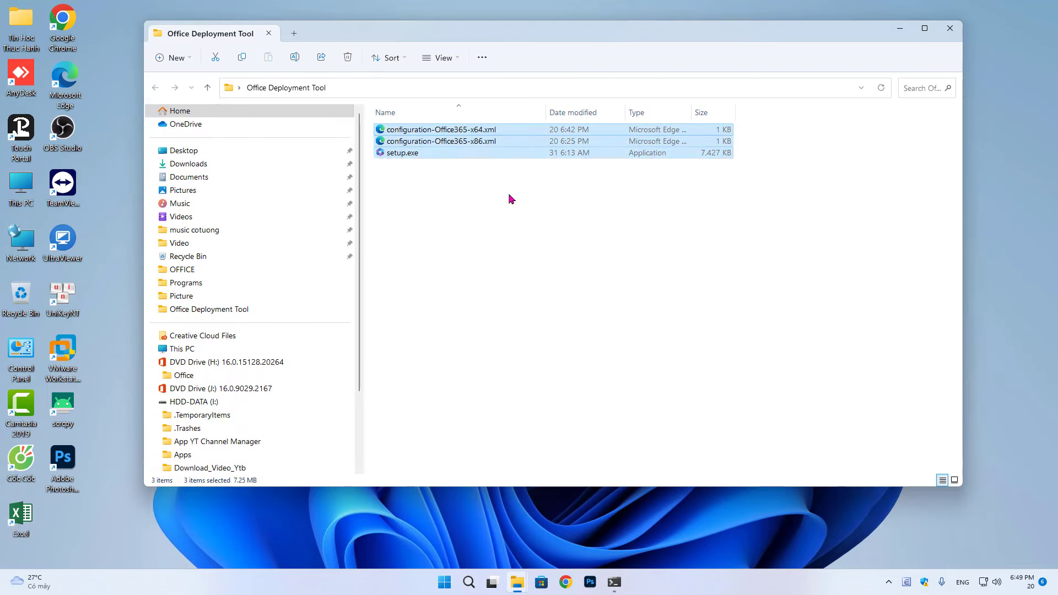
pyautogui.moveTo(746, 129); pyautogui.dragTo(474, 142)
pyautogui.click(477, 132)
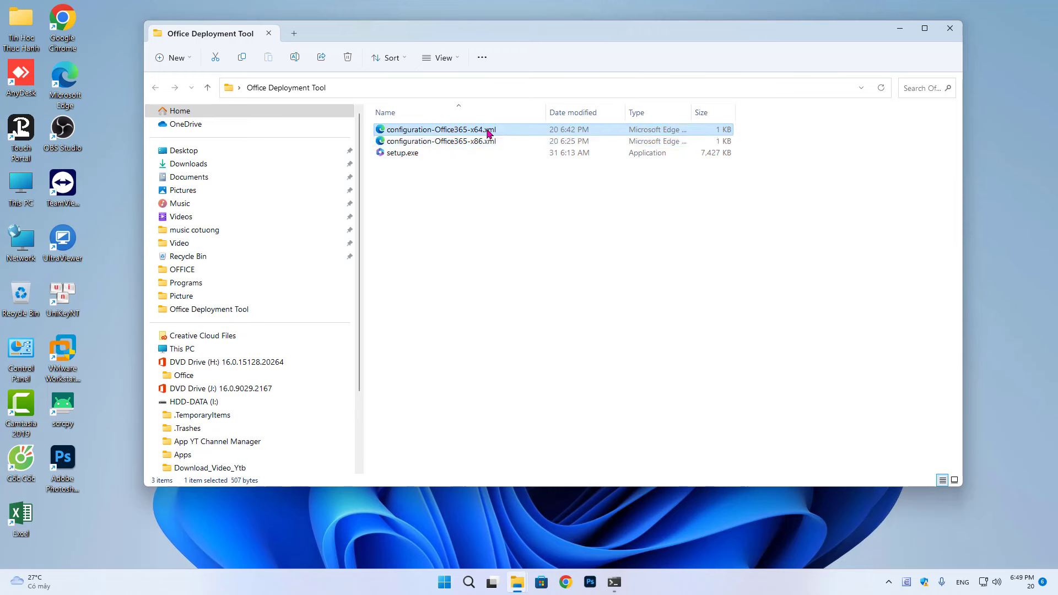
pyautogui.click(495, 143)
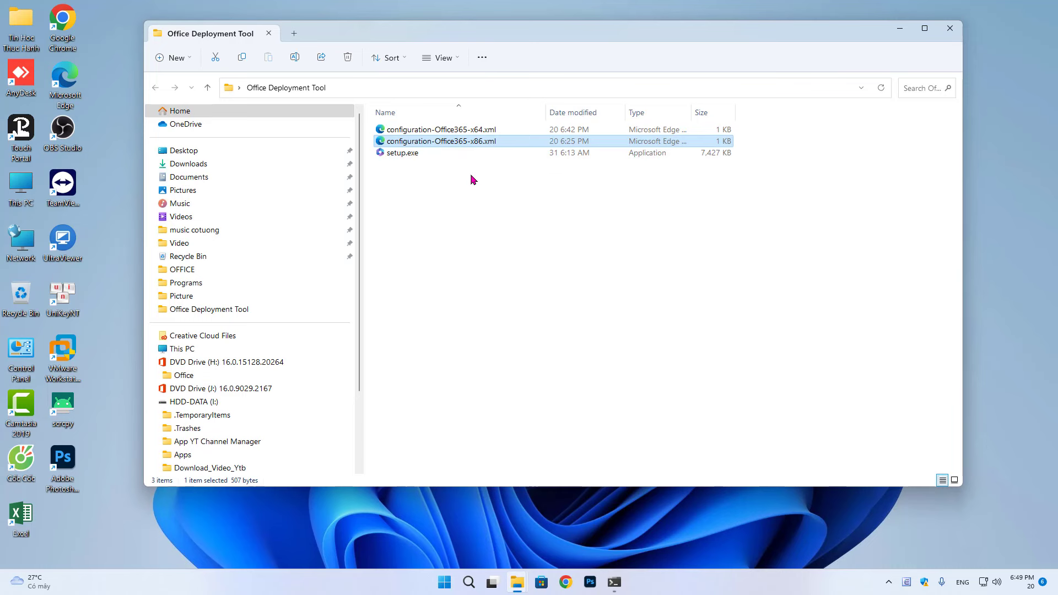
pyautogui.click(941, 35)
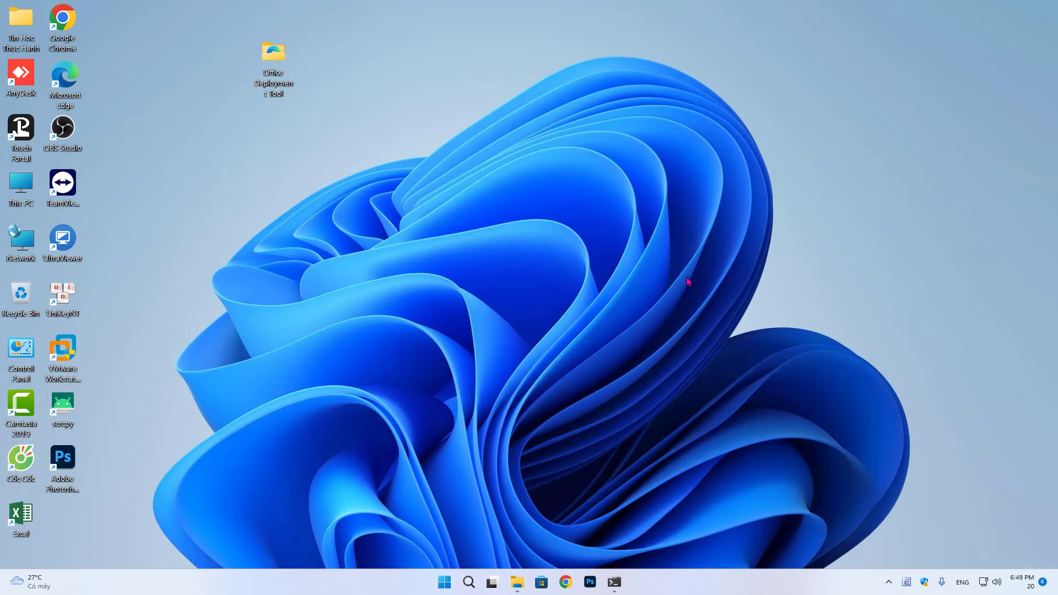